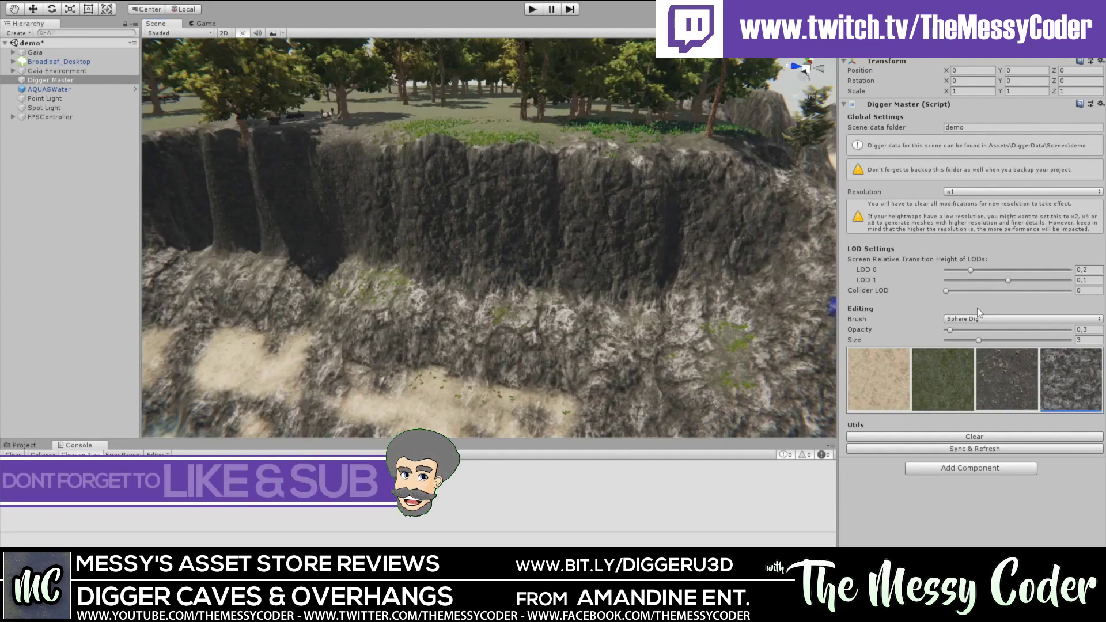
Set the Sphere Dig brush size to 7.17 and dig a wide cave into the cliff face
{"action": "left_click_drag", "start_coordinate": [978, 340], "coordinate": [1034, 340]}
{"action": "mouse_move", "coordinate": [548, 240]}
{"action": "left_mouse_down"}
{"action": "mouse_move", "coordinate": [449, 227]}
{"action": "mouse_move", "coordinate": [515, 238]}
{"action": "left_mouse_up"}
{"action": "mouse_move", "coordinate": [666, 294]}
{"action": "left_mouse_down"}
{"action": "mouse_move", "coordinate": [496, 258]}
{"action": "mouse_move", "coordinate": [598, 266]}
{"action": "mouse_move", "coordinate": [568, 226]}
{"action": "left_mouse_up"}
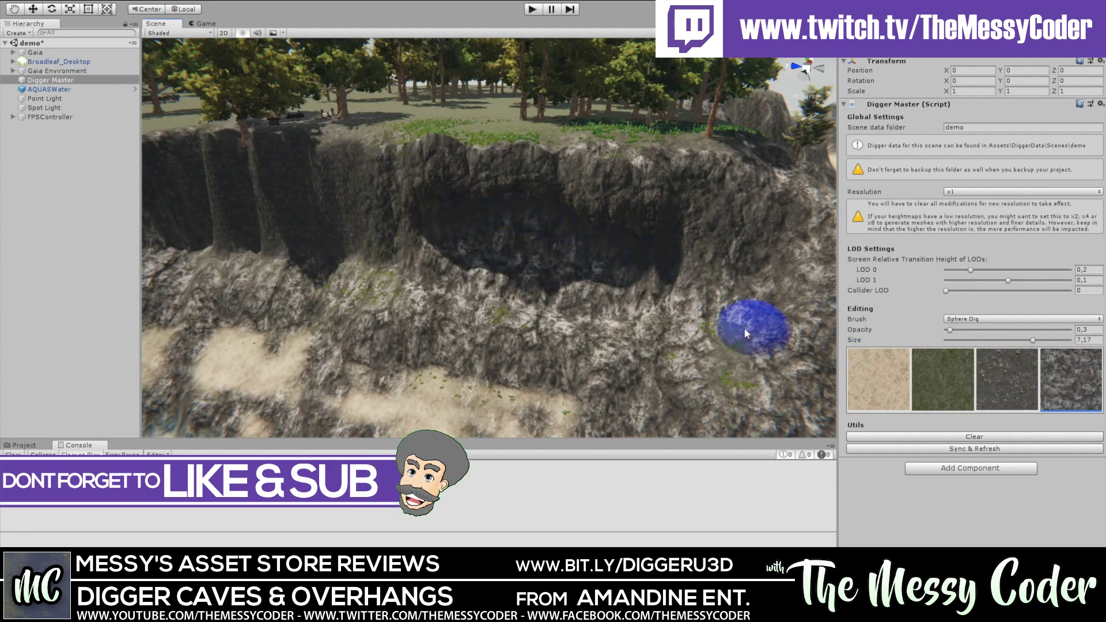
Dig deeper inside the cliff cave and along its edge with the brush size at 3.72
{"action": "right_click_drag", "start_coordinate": [640, 289], "coordinate": [486, 215]}
{"action": "scroll", "coordinate": [487, 215], "scroll_direction": "up", "scroll_amount": 5}
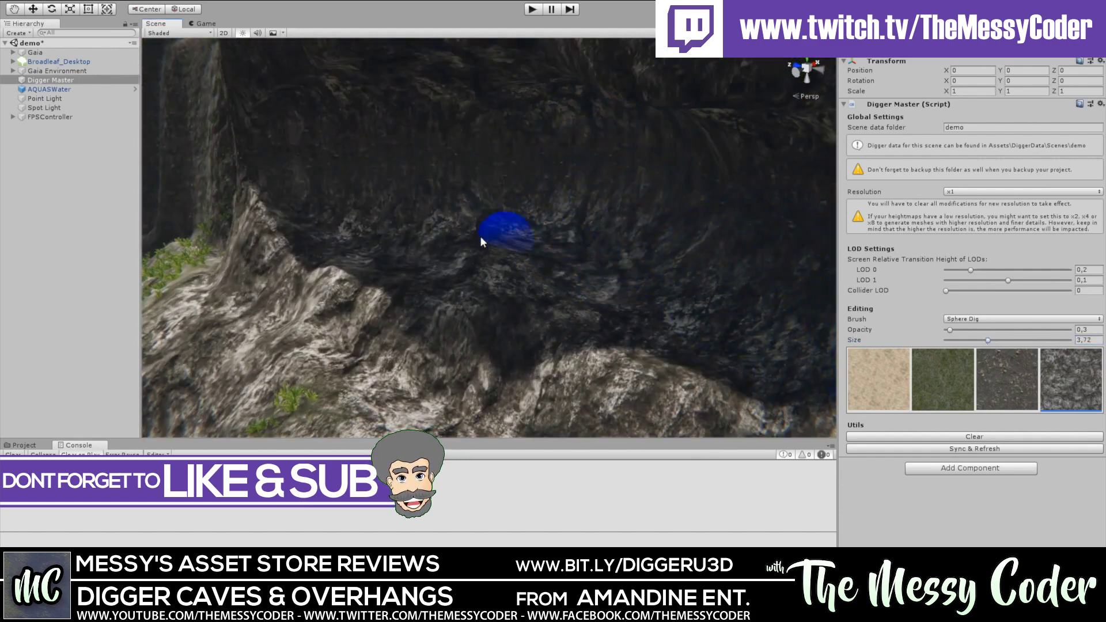
{"action": "scroll", "coordinate": [587, 219], "scroll_direction": "down", "scroll_amount": 5}
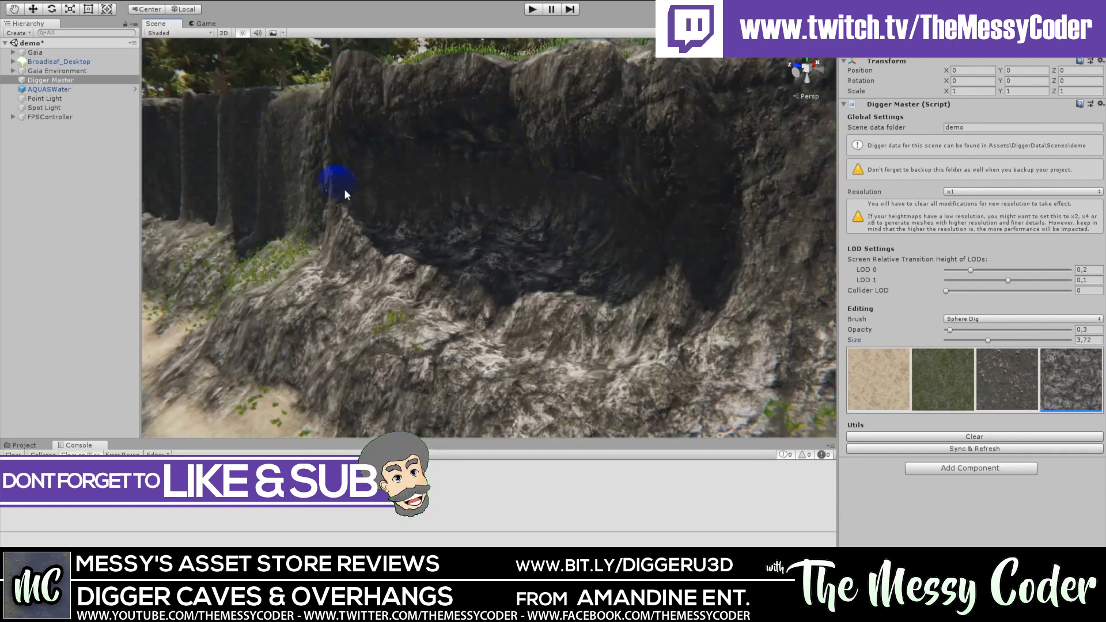
{"action": "mouse_move", "coordinate": [381, 258]}
{"action": "left_mouse_down"}
{"action": "mouse_move", "coordinate": [648, 303]}
{"action": "mouse_move", "coordinate": [408, 321]}
{"action": "mouse_move", "coordinate": [315, 263]}
{"action": "left_mouse_up"}
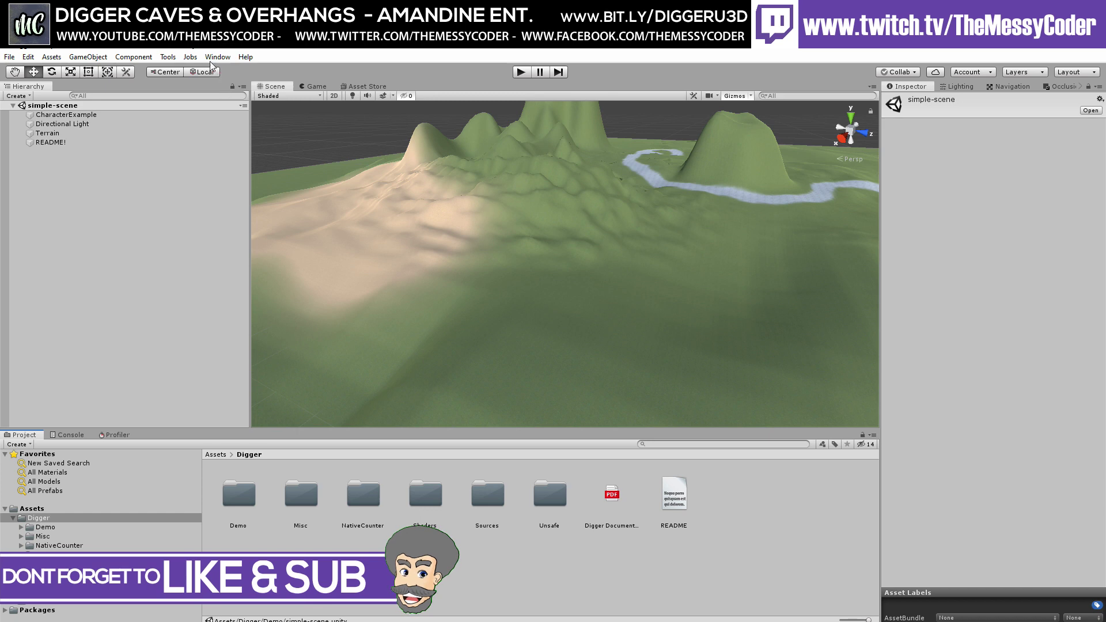
Set up Digger on the terrains of simple-scene and open the Digger Master object's editing settings
{"action": "left_click", "coordinate": [168, 57]}
{"action": "mouse_move", "coordinate": [190, 70]}
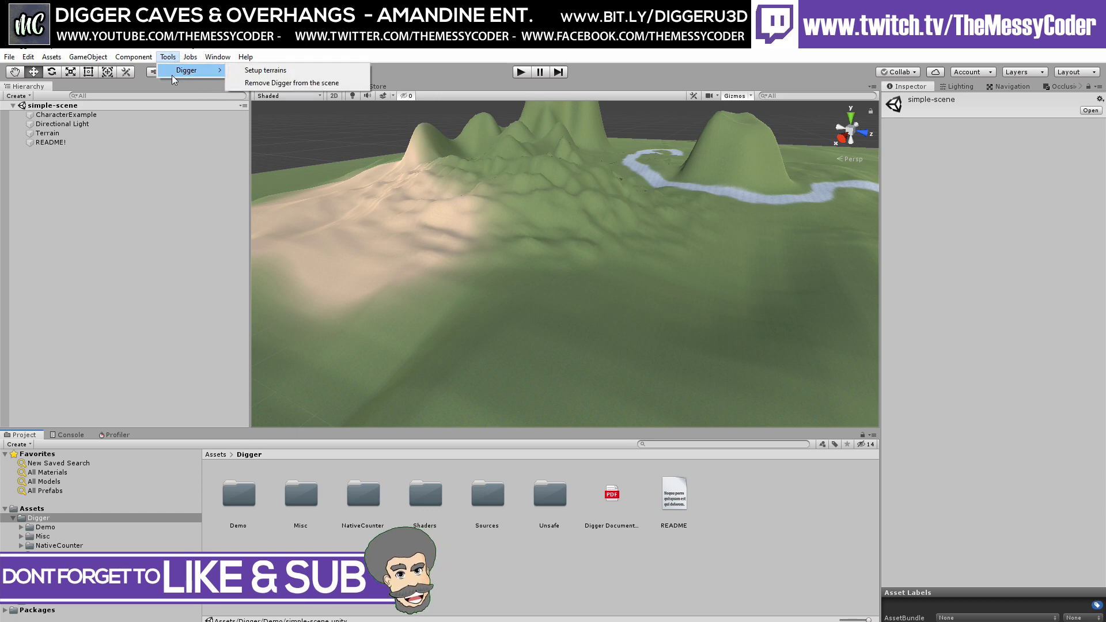
{"action": "left_click", "coordinate": [282, 71]}
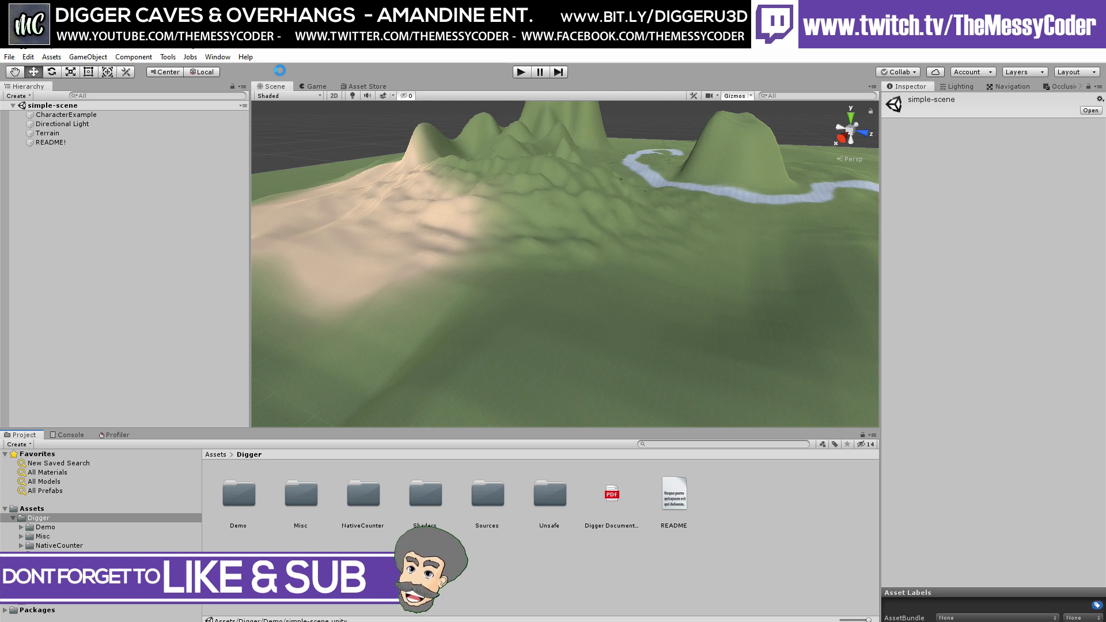
{"action": "key", "text": "Return"}
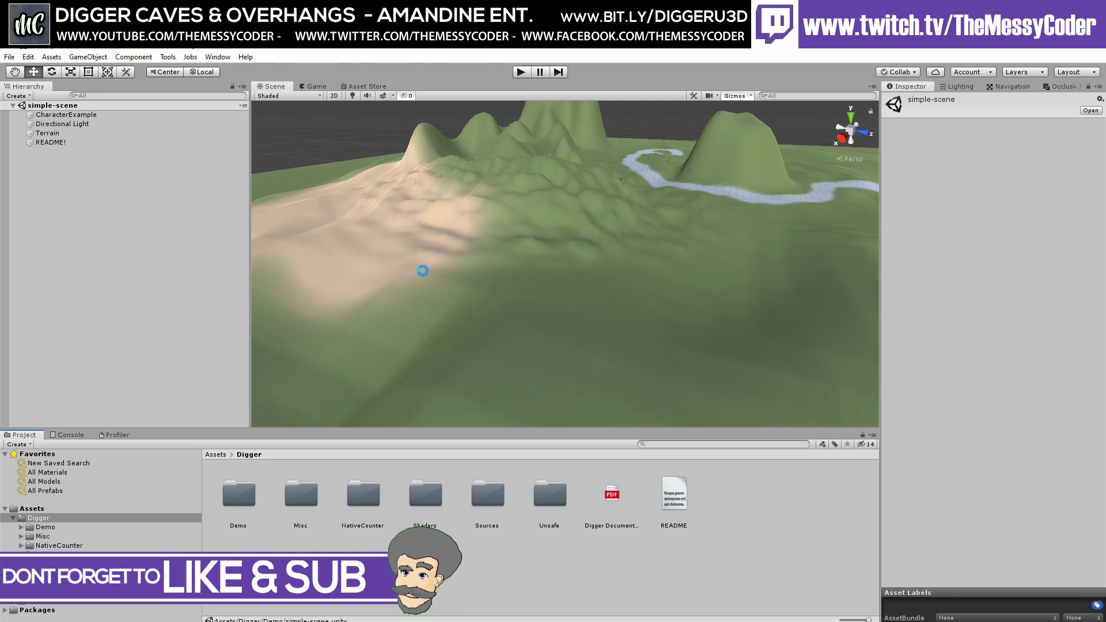
{"action": "key", "text": "Return"}
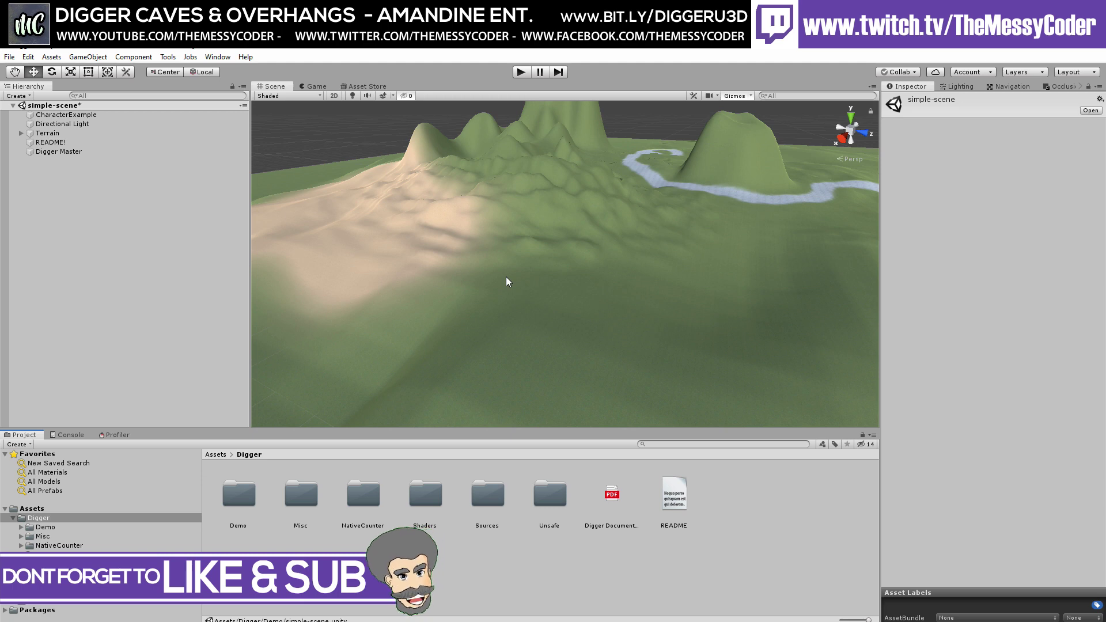
{"action": "left_click", "coordinate": [59, 151]}
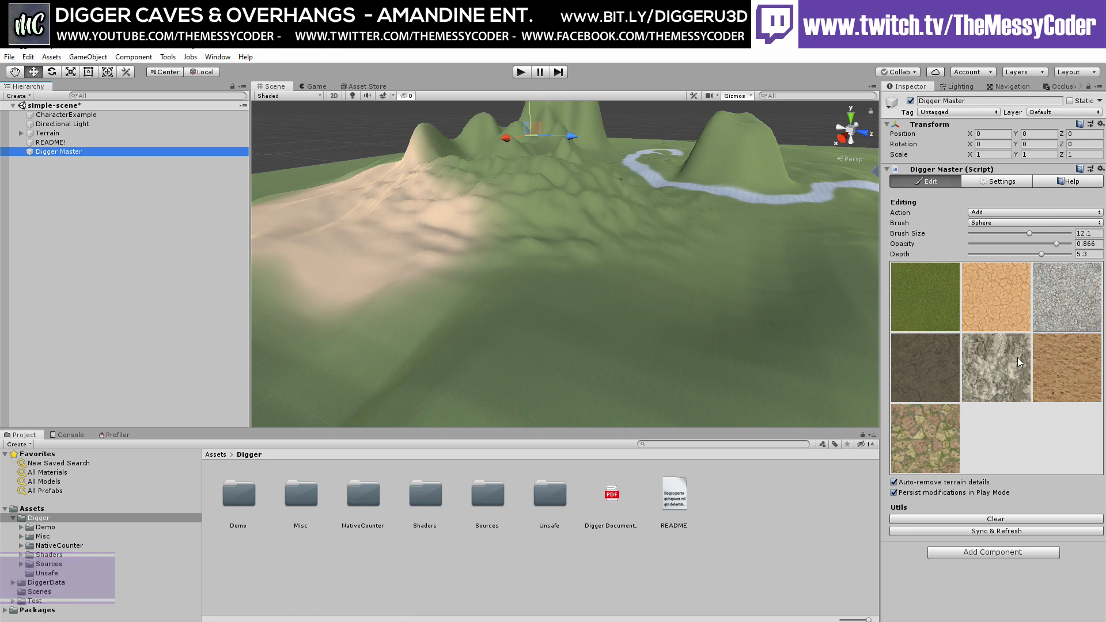
Check the Terrain's layers under Paint Texture and return to the Digger Master object
{"action": "left_click", "coordinate": [43, 142]}
{"action": "left_click", "coordinate": [47, 133]}
{"action": "left_click", "coordinate": [977, 182]}
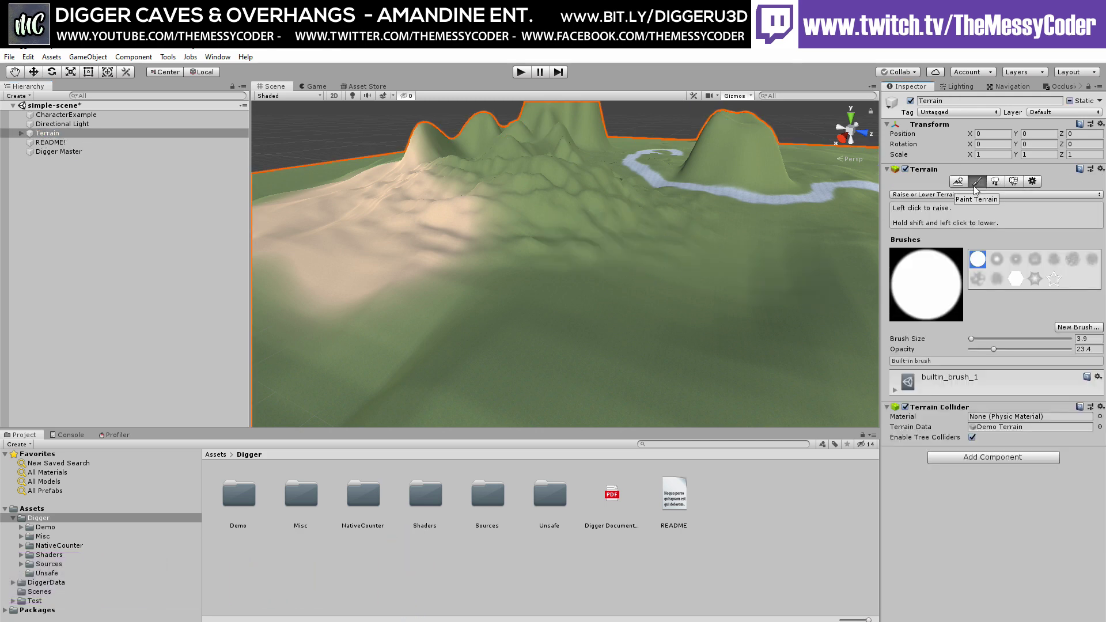
{"action": "left_click", "coordinate": [982, 195]}
{"action": "left_click", "coordinate": [944, 221]}
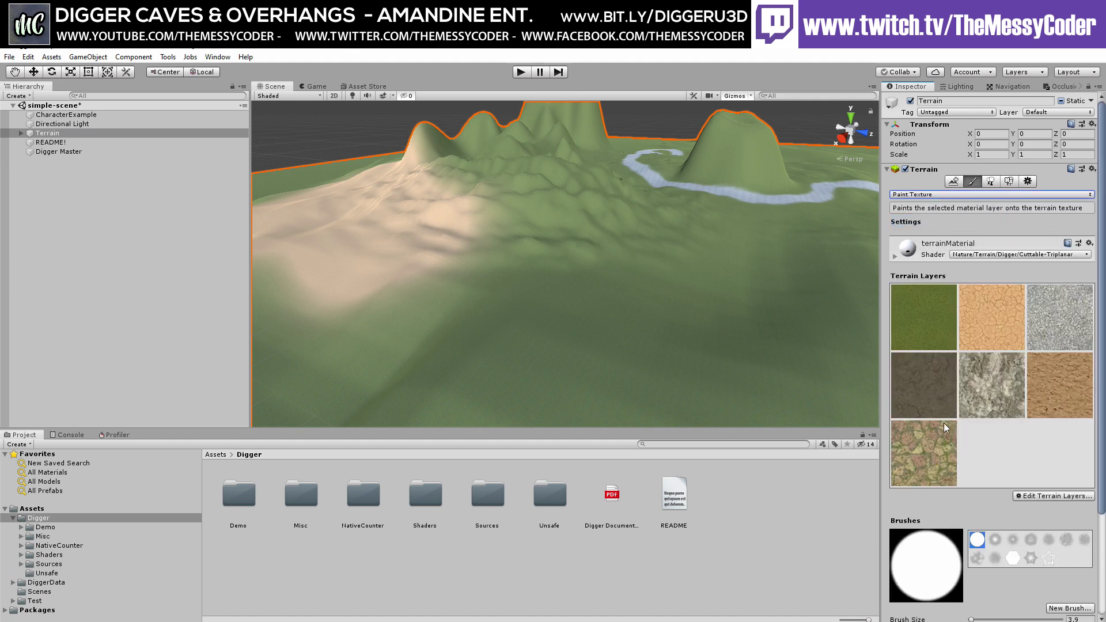
{"action": "left_click", "coordinate": [69, 152]}
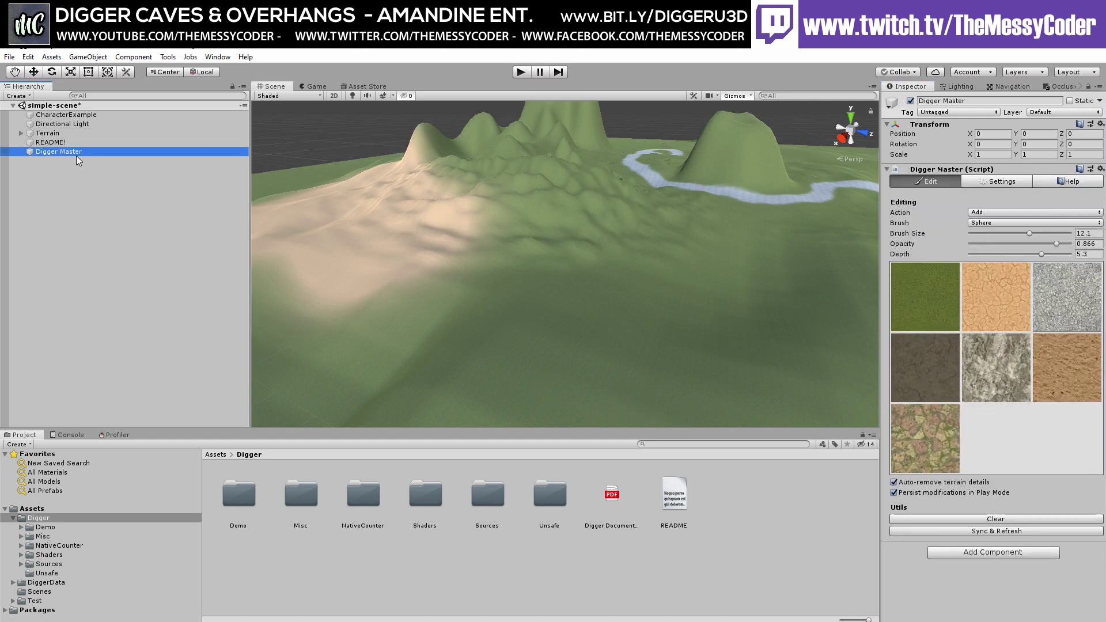
Set the Digger action to Dig with the Stalagmite brush and try the Upside Down option
{"action": "right_click_drag", "start_coordinate": [494, 270], "coordinate": [531, 296]}
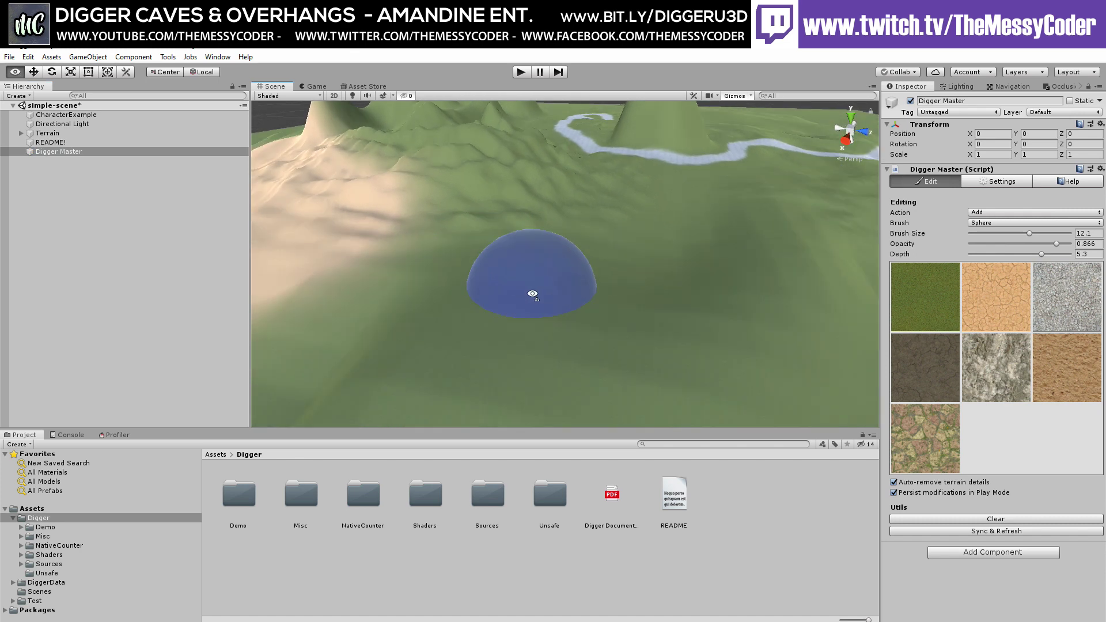
{"action": "left_click", "coordinate": [1006, 213]}
{"action": "left_click", "coordinate": [994, 226]}
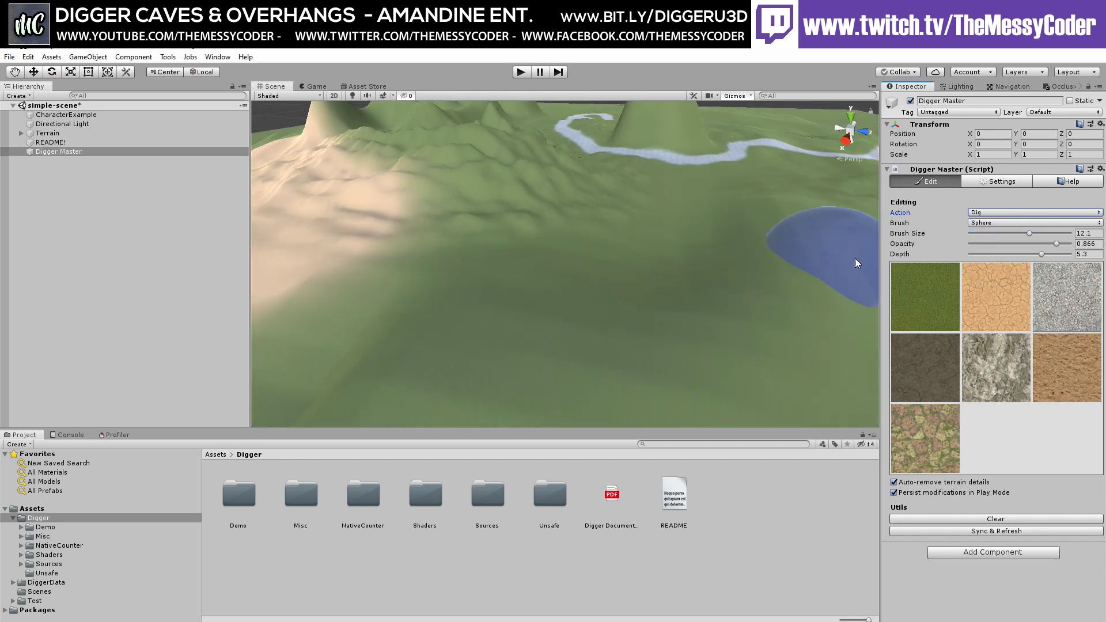
{"action": "left_click", "coordinate": [984, 224]}
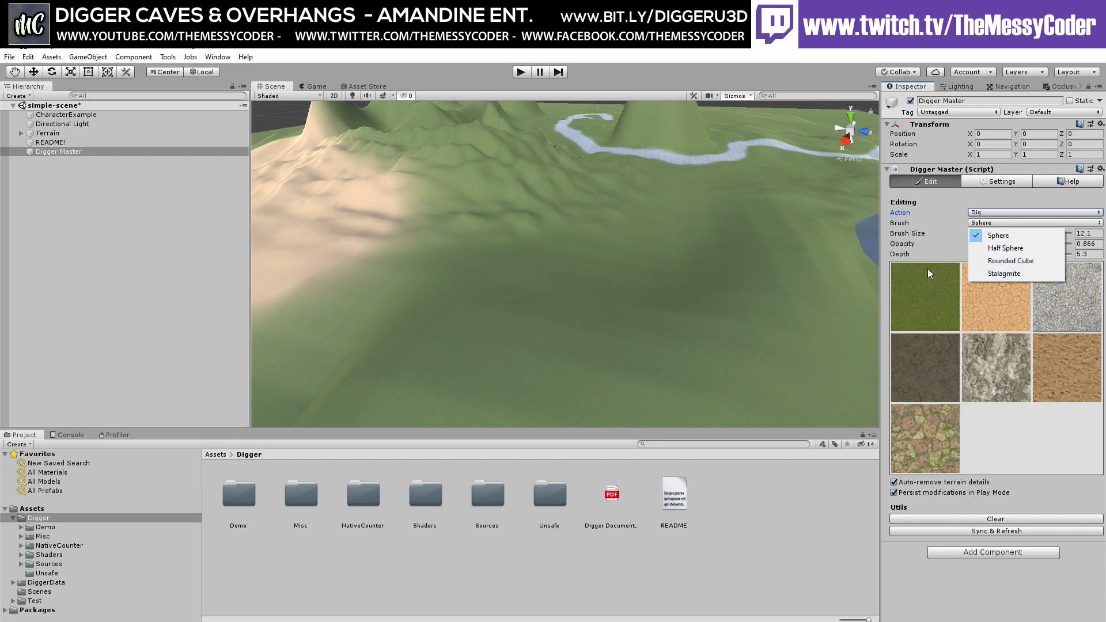
{"action": "left_click", "coordinate": [1003, 274]}
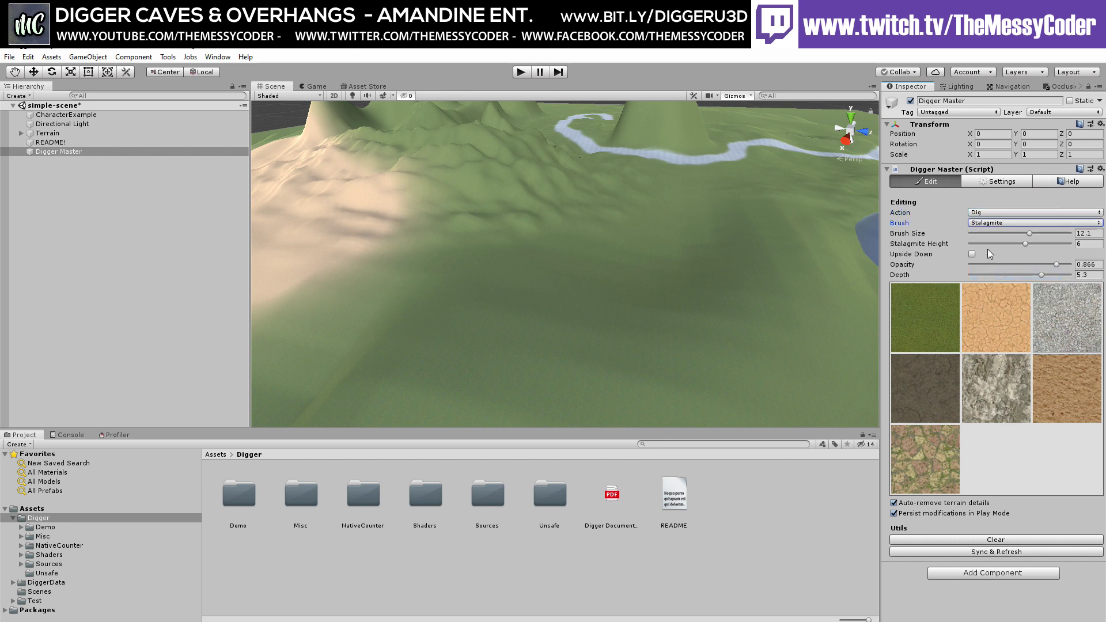
{"action": "left_click", "coordinate": [974, 256]}
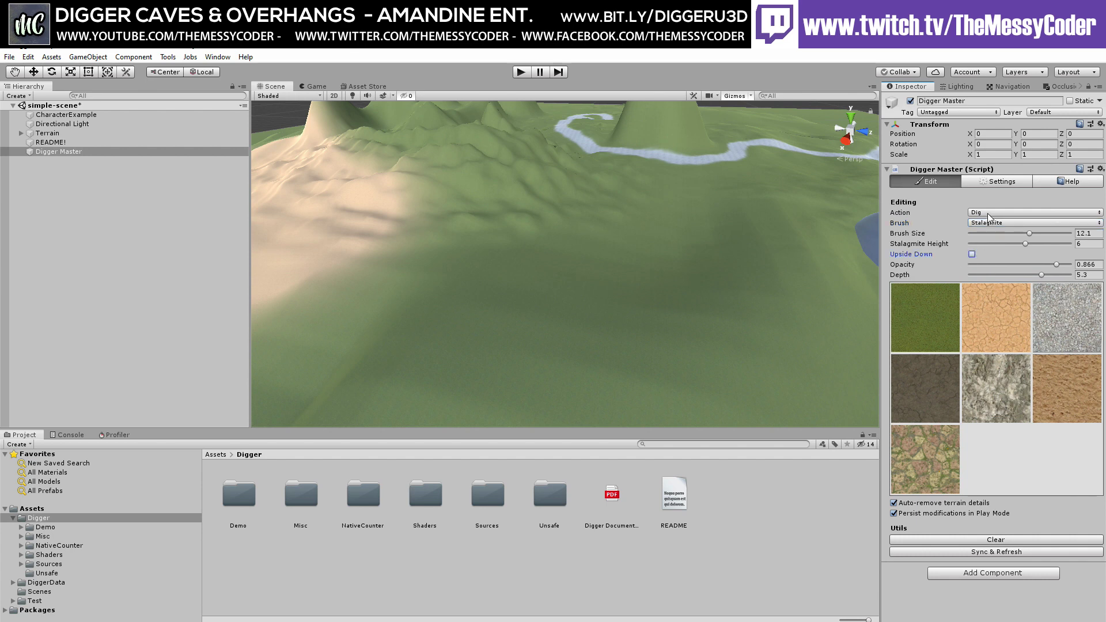
Try the Add action with the Sphere brush at size 4.2, and switch the action to Paint
{"action": "left_click", "coordinate": [990, 218]}
{"action": "left_click", "coordinate": [988, 231]}
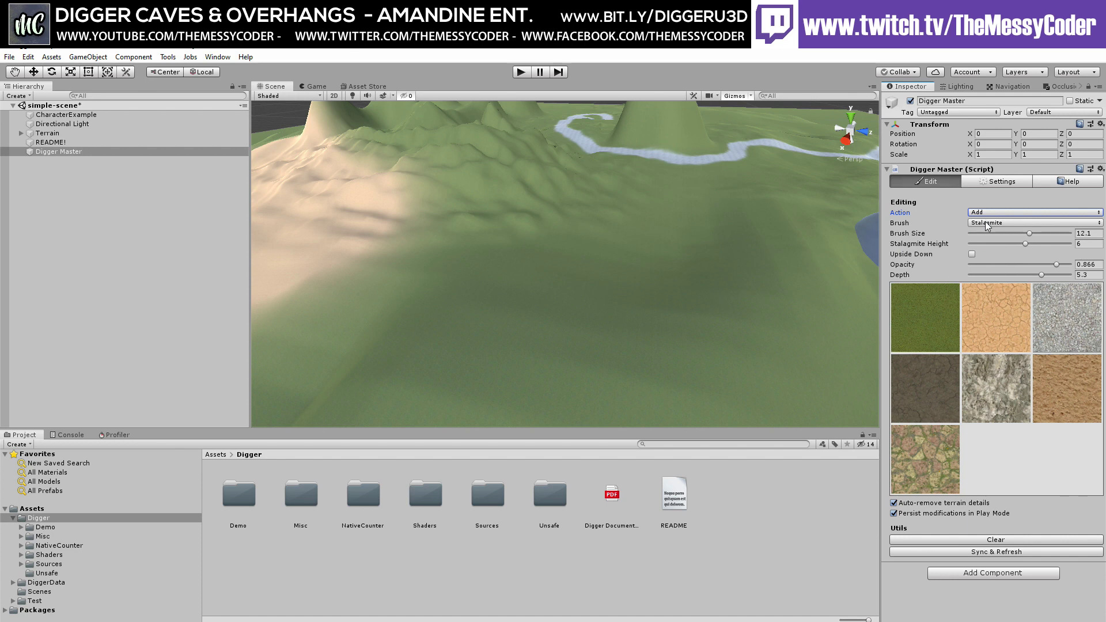
{"action": "left_click", "coordinate": [988, 224]}
{"action": "left_click", "coordinate": [988, 236]}
{"action": "left_click", "coordinate": [987, 213]}
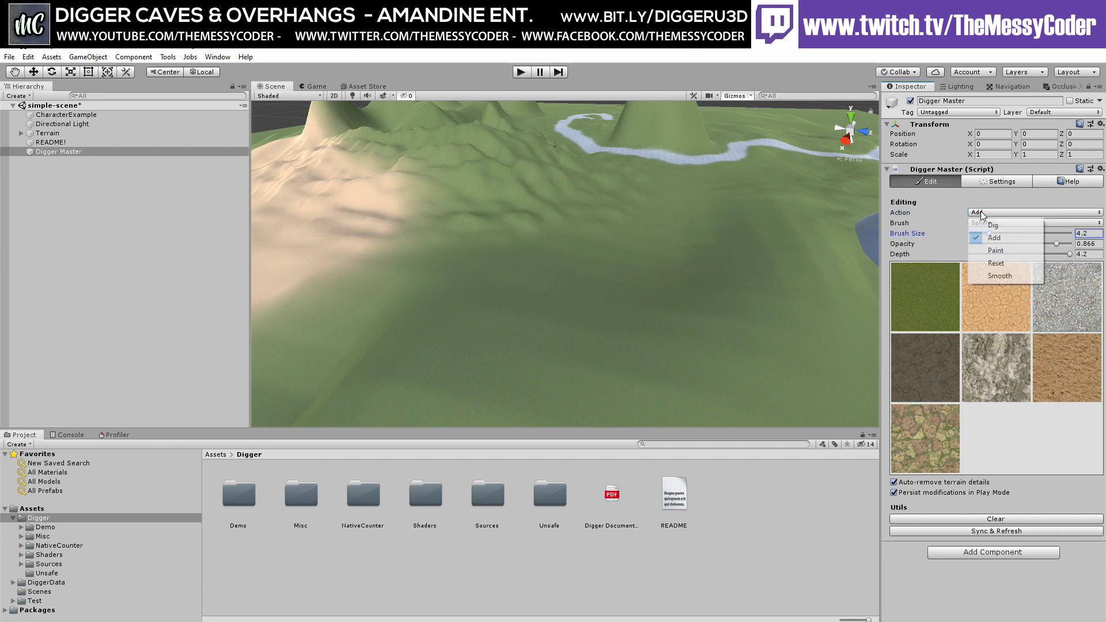
{"action": "left_click", "coordinate": [989, 250]}
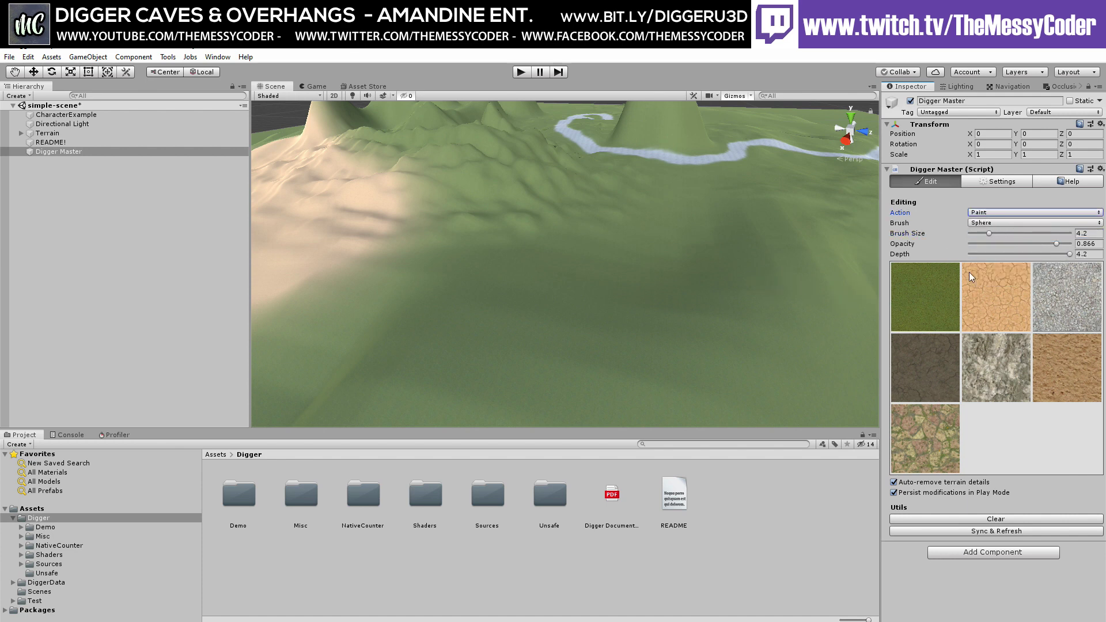
Dig shallow dents in the grassy ground using the Dig action with brush size 1.7, opacity 0.061 and depth -1.39
{"action": "left_click", "coordinate": [1021, 213]}
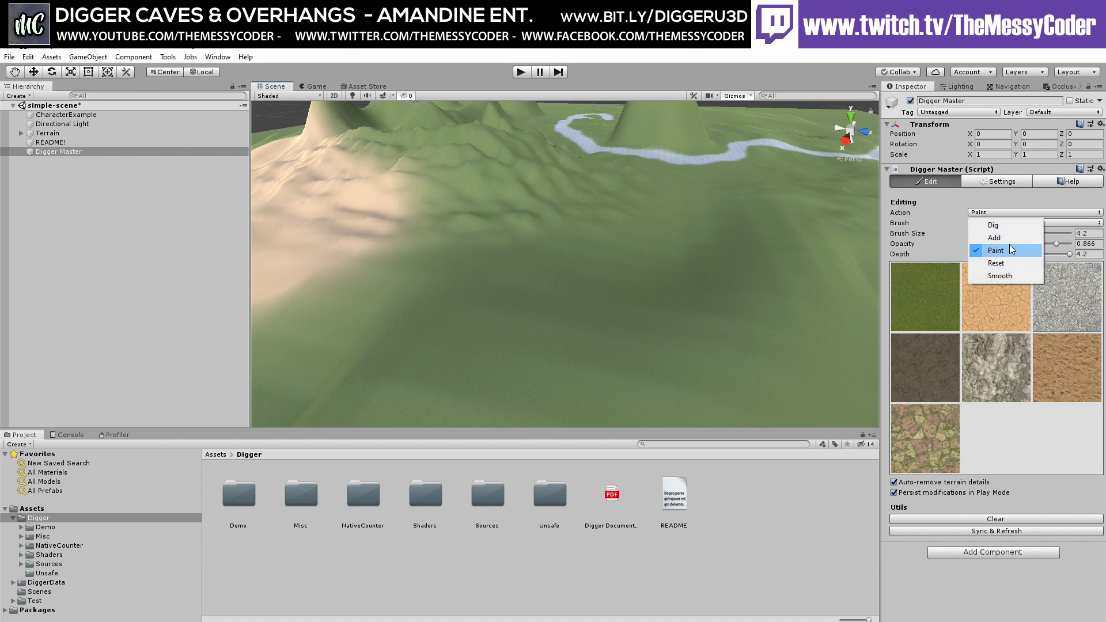
{"action": "left_click", "coordinate": [996, 228]}
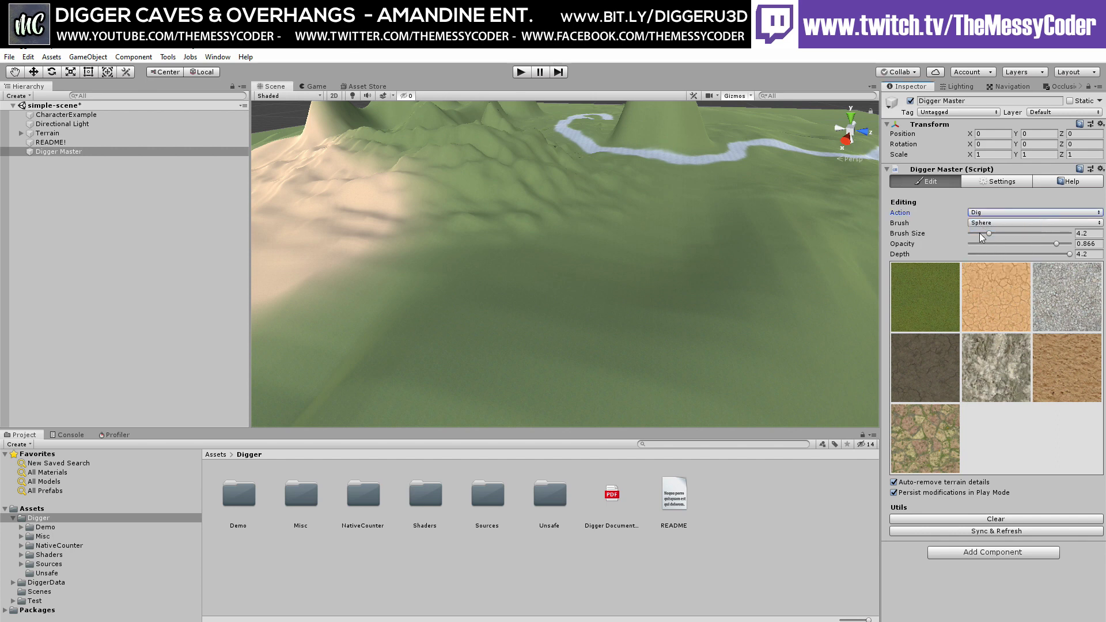
{"action": "left_click_drag", "start_coordinate": [980, 233], "coordinate": [978, 233]}
{"action": "left_click", "coordinate": [977, 243]}
{"action": "left_click", "coordinate": [980, 253]}
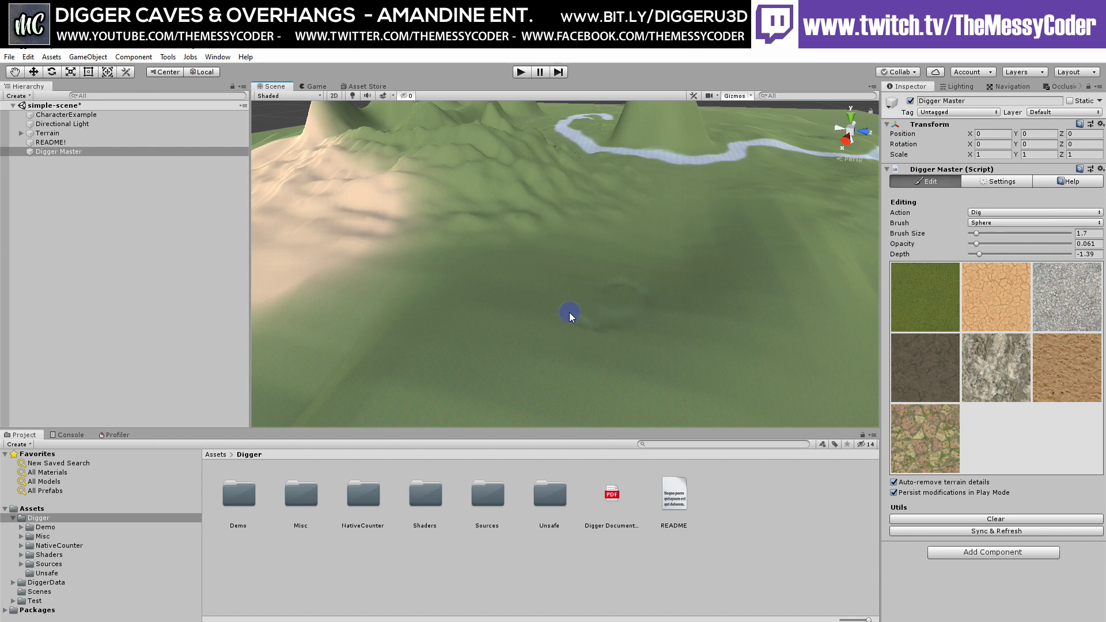
{"action": "right_click_drag", "start_coordinate": [612, 299], "coordinate": [632, 340]}
{"action": "key", "text": "w"}
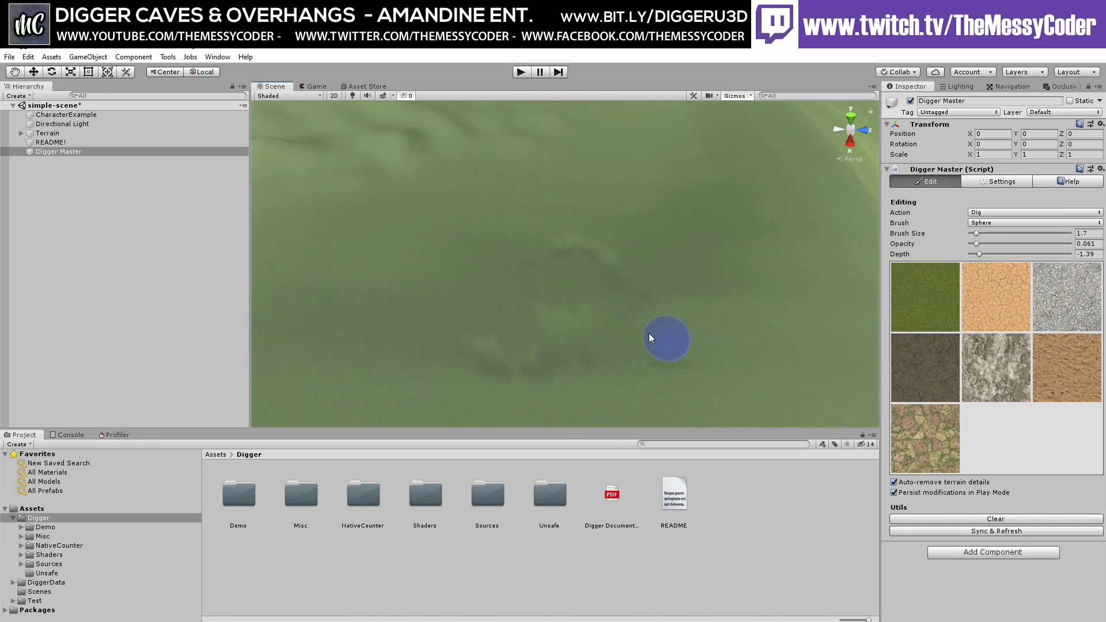
{"action": "mouse_move", "coordinate": [644, 331]}
{"action": "left_mouse_down"}
{"action": "mouse_move", "coordinate": [618, 288]}
{"action": "mouse_move", "coordinate": [546, 351]}
{"action": "mouse_move", "coordinate": [440, 320]}
{"action": "mouse_move", "coordinate": [791, 297]}
{"action": "left_mouse_up"}
Switch the action to Paint and paint over the shallow dug dents in the grass
{"action": "left_click", "coordinate": [985, 214]}
{"action": "left_click", "coordinate": [987, 249]}
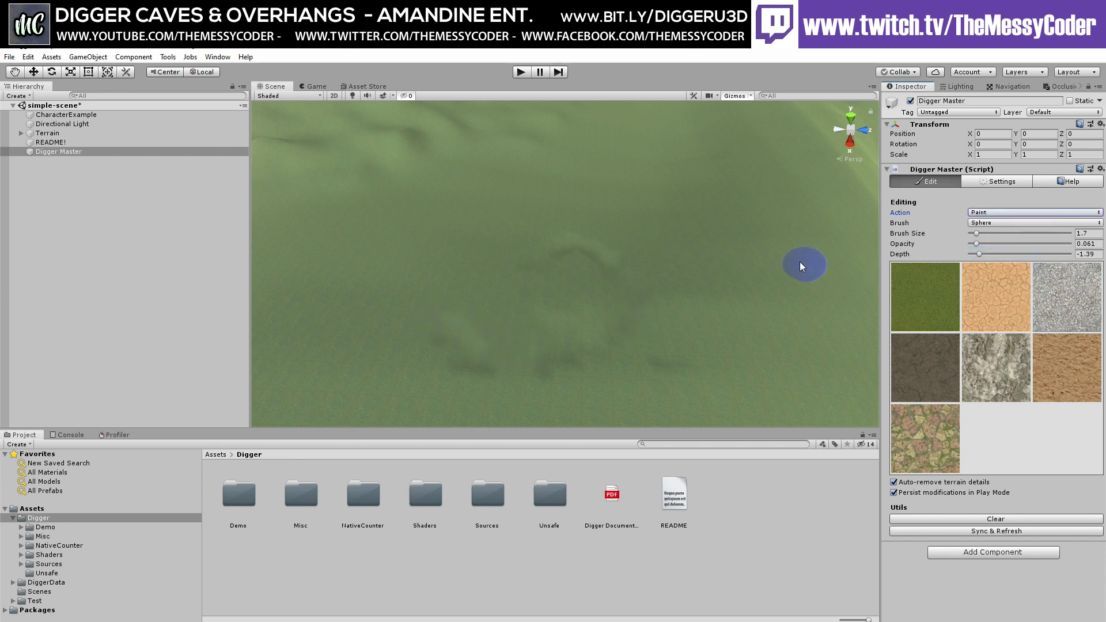
{"action": "left_click_drag", "start_coordinate": [793, 255], "coordinate": [736, 246]}
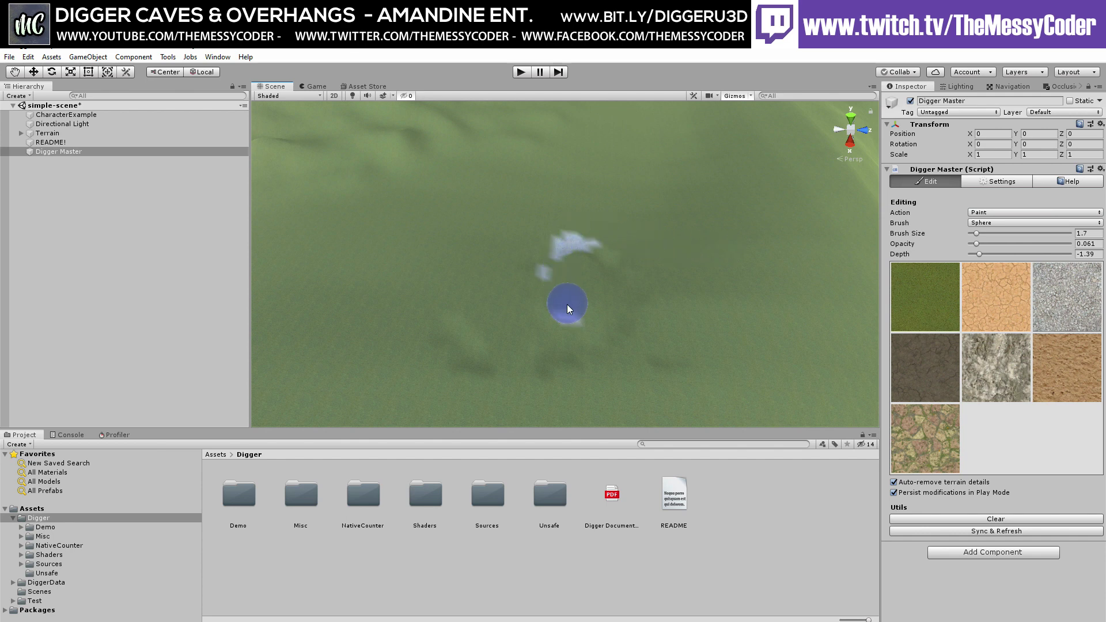
{"action": "mouse_move", "coordinate": [595, 393]}
{"action": "left_mouse_down"}
{"action": "mouse_move", "coordinate": [578, 373]}
{"action": "mouse_move", "coordinate": [396, 363]}
{"action": "mouse_move", "coordinate": [467, 309]}
{"action": "mouse_move", "coordinate": [699, 230]}
{"action": "left_mouse_up"}
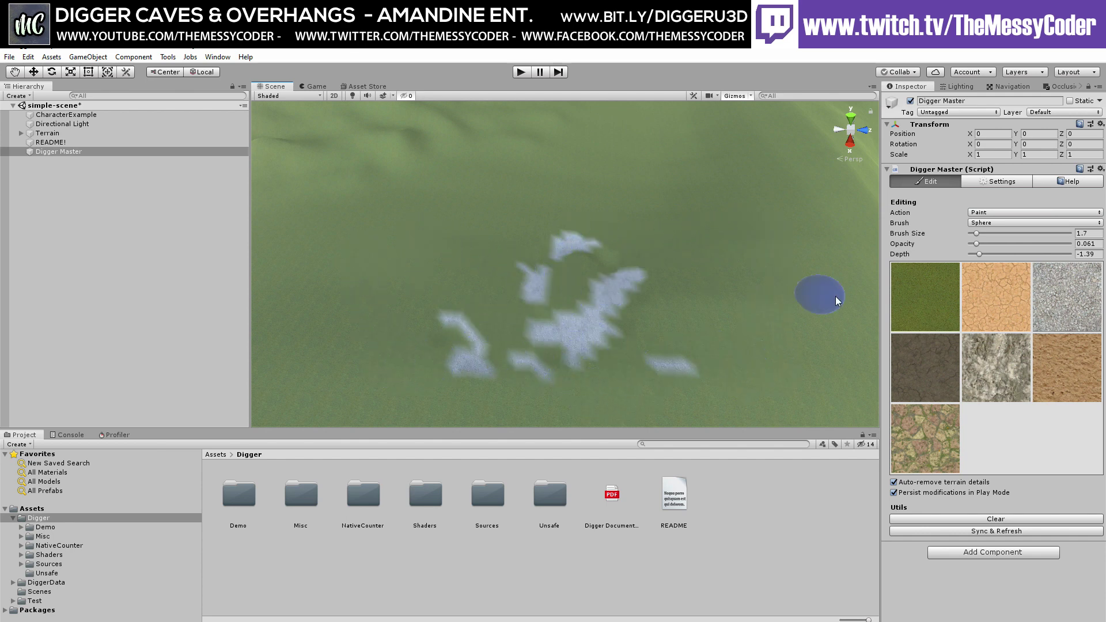
Configure the Dig action with the Rounded Cube brush, dark brown soil texture, size 7.1, opacity 0.444 and depth 0.01
{"action": "mouse_move", "coordinate": [694, 269]}
{"action": "left_mouse_down", "text": "alt"}
{"action": "mouse_move", "coordinate": [725, 294]}
{"action": "mouse_move", "coordinate": [851, 263]}
{"action": "mouse_move", "coordinate": [726, 299]}
{"action": "left_mouse_up", "text": "alt"}
{"action": "left_click", "coordinate": [996, 212]}
{"action": "left_click", "coordinate": [994, 225]}
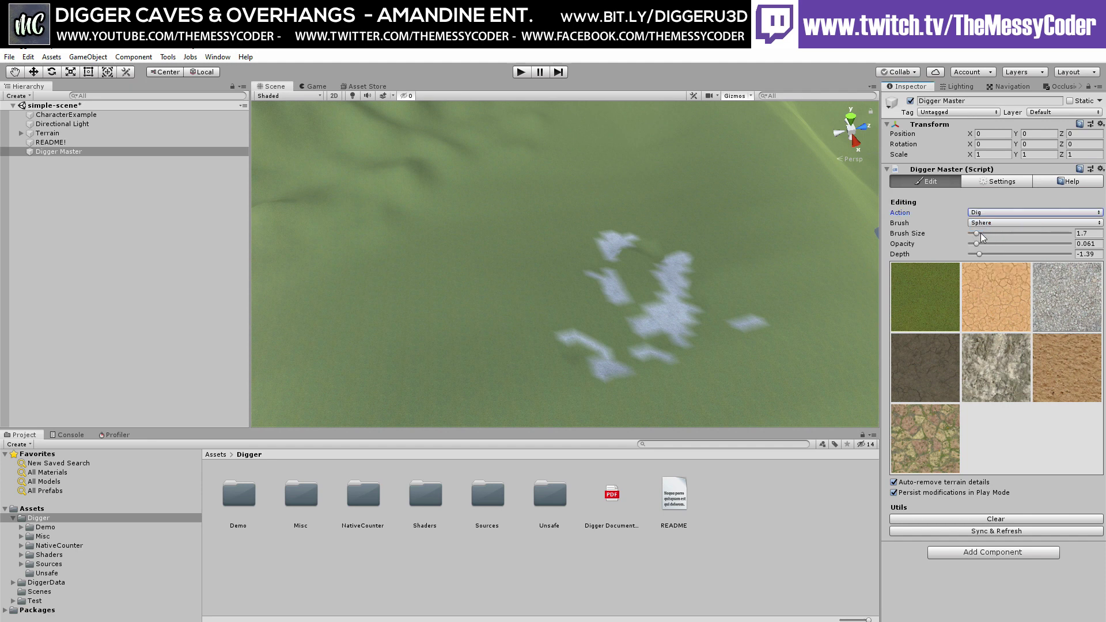
{"action": "left_click", "coordinate": [983, 225]}
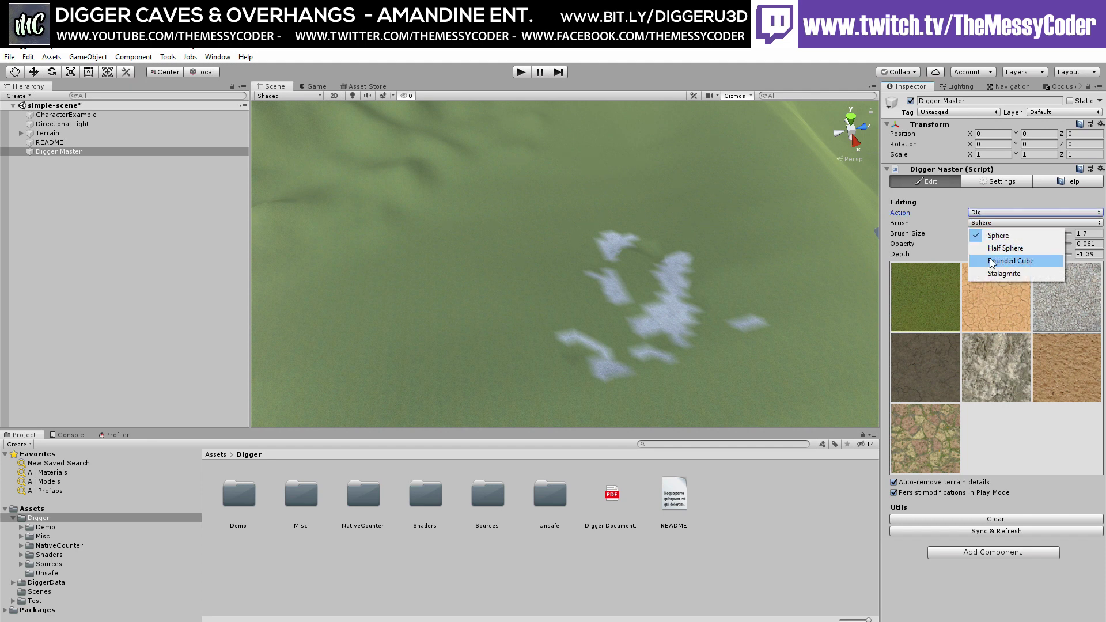
{"action": "left_click", "coordinate": [991, 262]}
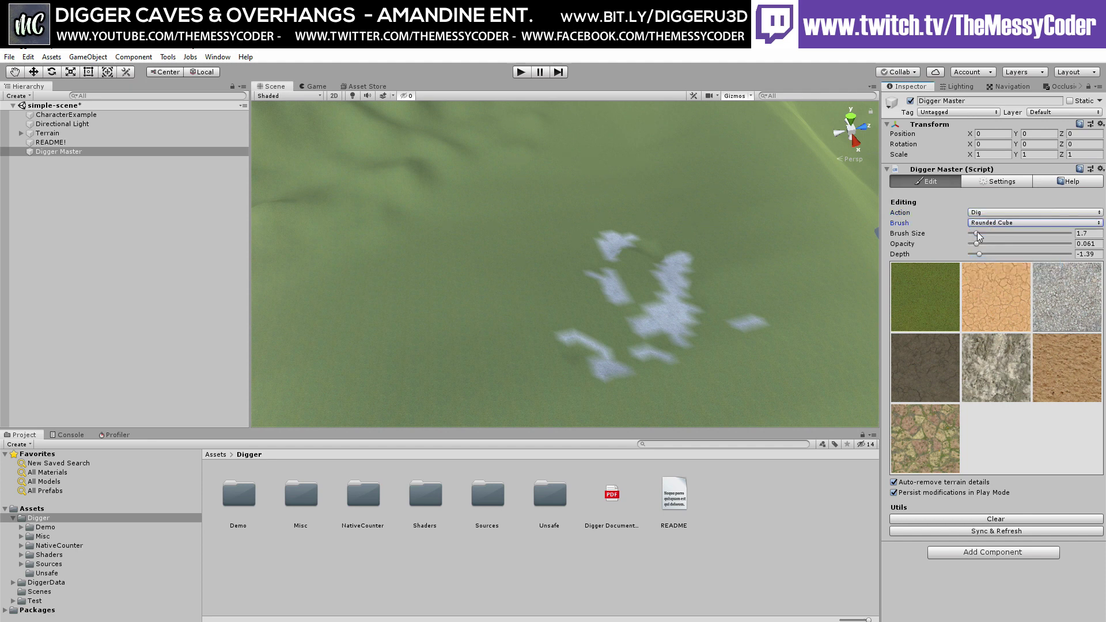
{"action": "left_click", "coordinate": [930, 370]}
{"action": "left_click", "coordinate": [1020, 254]}
{"action": "left_click", "coordinate": [1005, 234]}
{"action": "left_click", "coordinate": [1015, 244]}
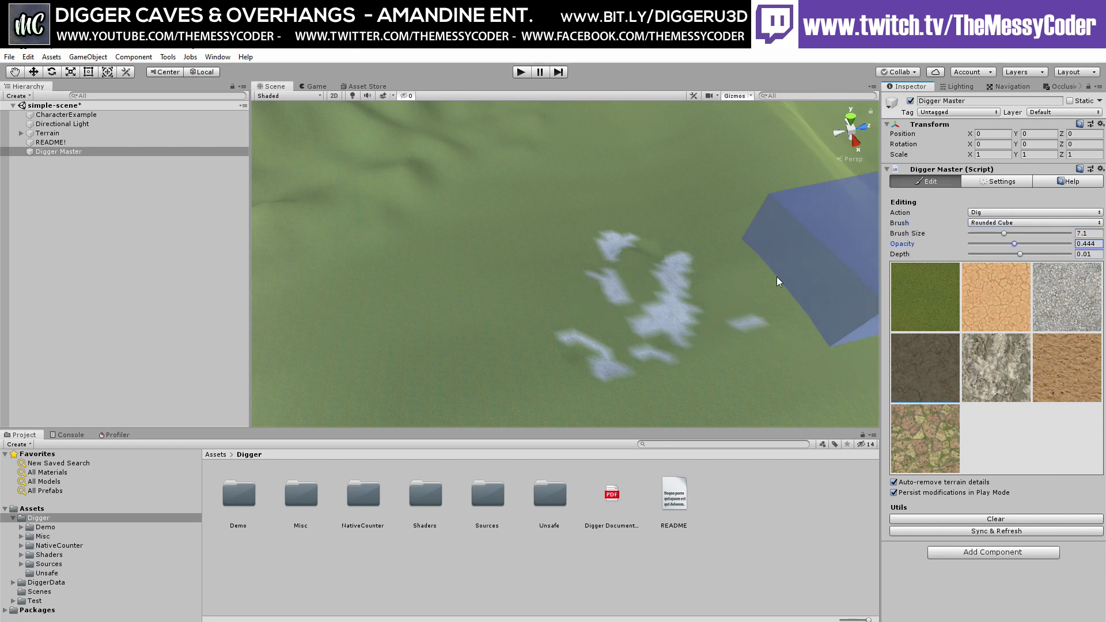
Dig an angular pit over the painted patches, and deepen it with the depth set to -5.41
{"action": "left_click", "coordinate": [624, 321]}
{"action": "mouse_move", "coordinate": [613, 289]}
{"action": "left_mouse_down"}
{"action": "mouse_move", "coordinate": [796, 279]}
{"action": "mouse_move", "coordinate": [801, 298]}
{"action": "mouse_move", "coordinate": [816, 279]}
{"action": "mouse_move", "coordinate": [775, 289]}
{"action": "mouse_move", "coordinate": [735, 327]}
{"action": "left_mouse_up"}
{"action": "left_click", "coordinate": [983, 253]}
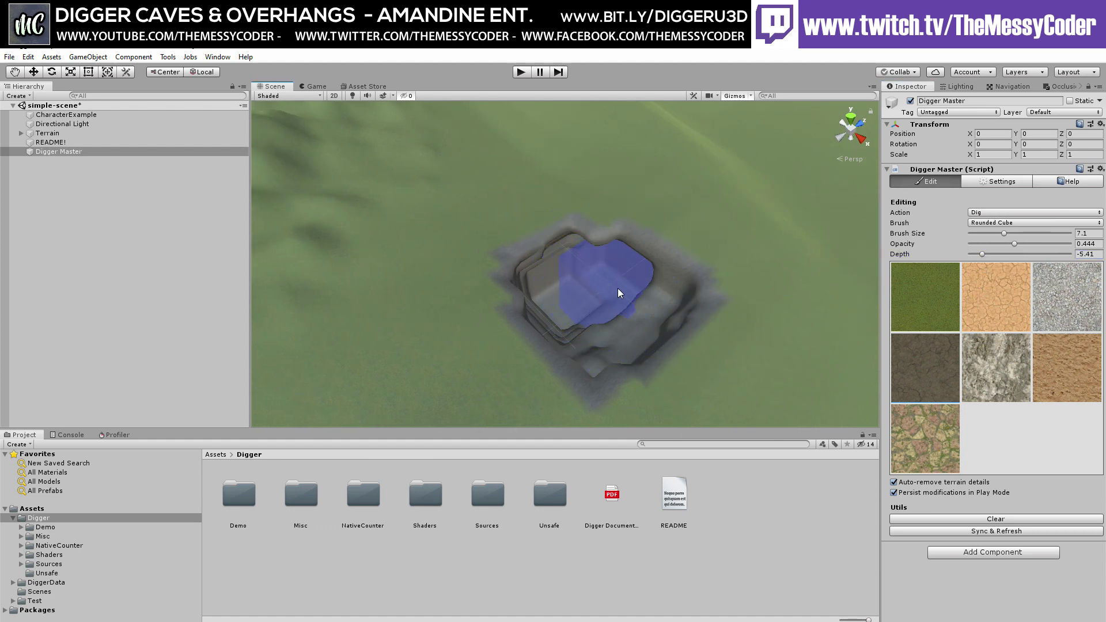
{"action": "left_click", "coordinate": [648, 299]}
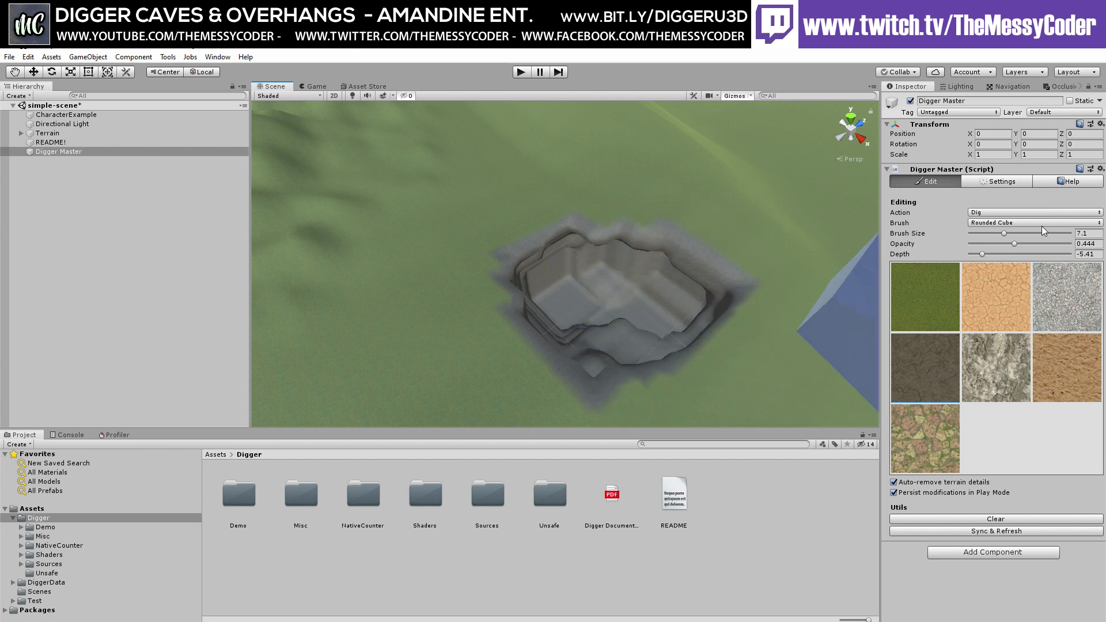
Set the opacity to 0.195 and the depth to -5, widen the pit's far side and view its interior up close
{"action": "left_click", "coordinate": [999, 245]}
{"action": "left_click_drag", "start_coordinate": [981, 254], "coordinate": [985, 254]}
{"action": "mouse_move", "coordinate": [613, 243]}
{"action": "left_mouse_down"}
{"action": "mouse_move", "coordinate": [695, 262]}
{"action": "mouse_move", "coordinate": [652, 294]}
{"action": "left_mouse_up"}
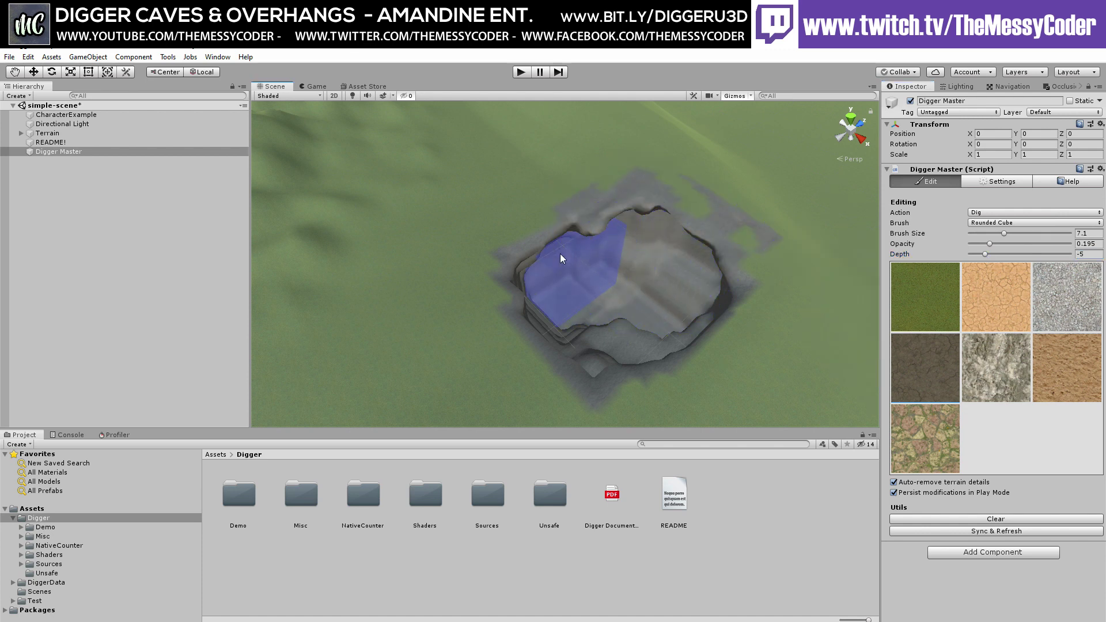
{"action": "left_click_drag", "start_coordinate": [565, 262], "coordinate": [635, 299], "text": "alt"}
{"action": "key", "text": "w"}
{"action": "mouse_move", "coordinate": [635, 299]}
{"action": "right_mouse_down"}
{"action": "mouse_move", "coordinate": [652, 303]}
{"action": "mouse_move", "coordinate": [698, 245]}
{"action": "right_mouse_up"}
{"action": "scroll", "coordinate": [699, 244], "scroll_direction": "down", "scroll_amount": 10}
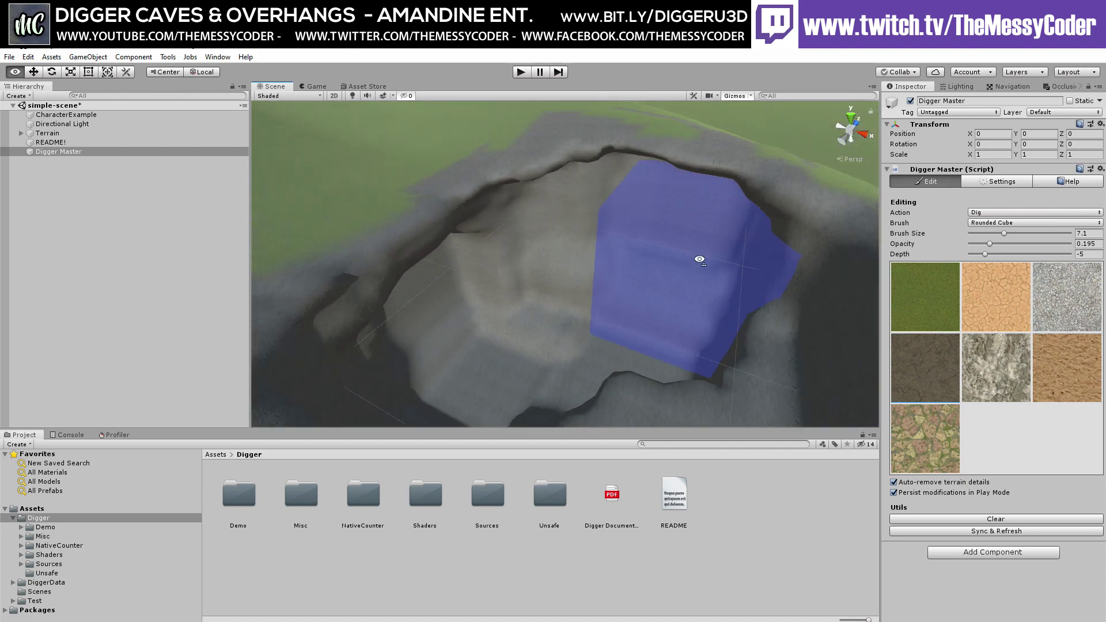
Configure the Add action with the Half Sphere brush, and build up mounds of soil along the pit's edge and wall
{"action": "left_click", "coordinate": [1006, 223]}
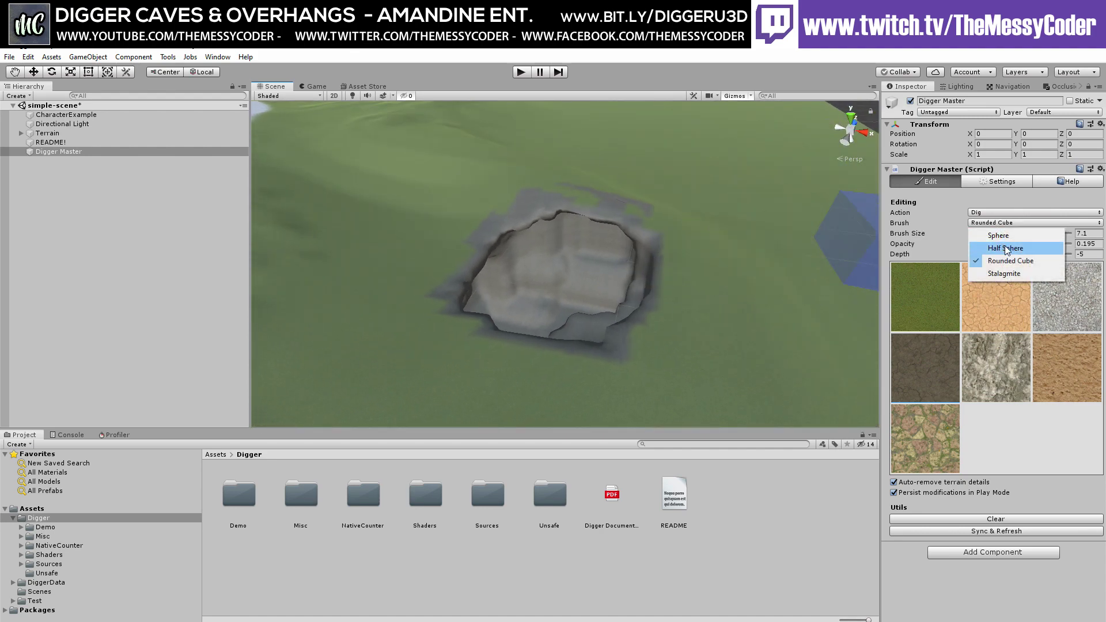
{"action": "left_click", "coordinate": [1004, 248]}
{"action": "left_click", "coordinate": [996, 213]}
{"action": "left_click", "coordinate": [994, 238]}
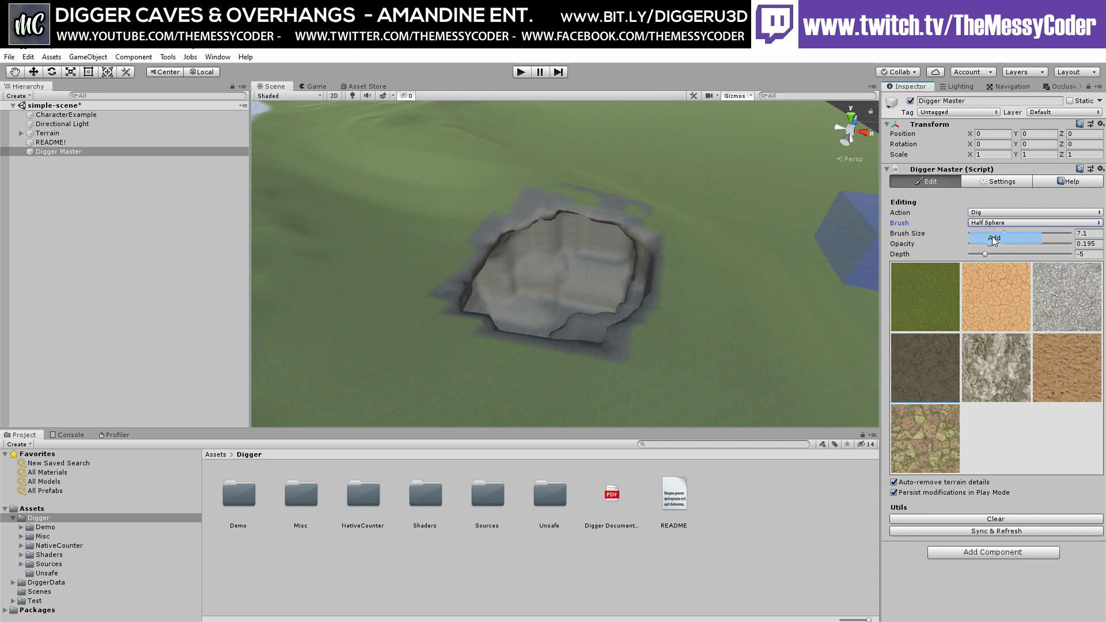
{"action": "left_click", "coordinate": [634, 269]}
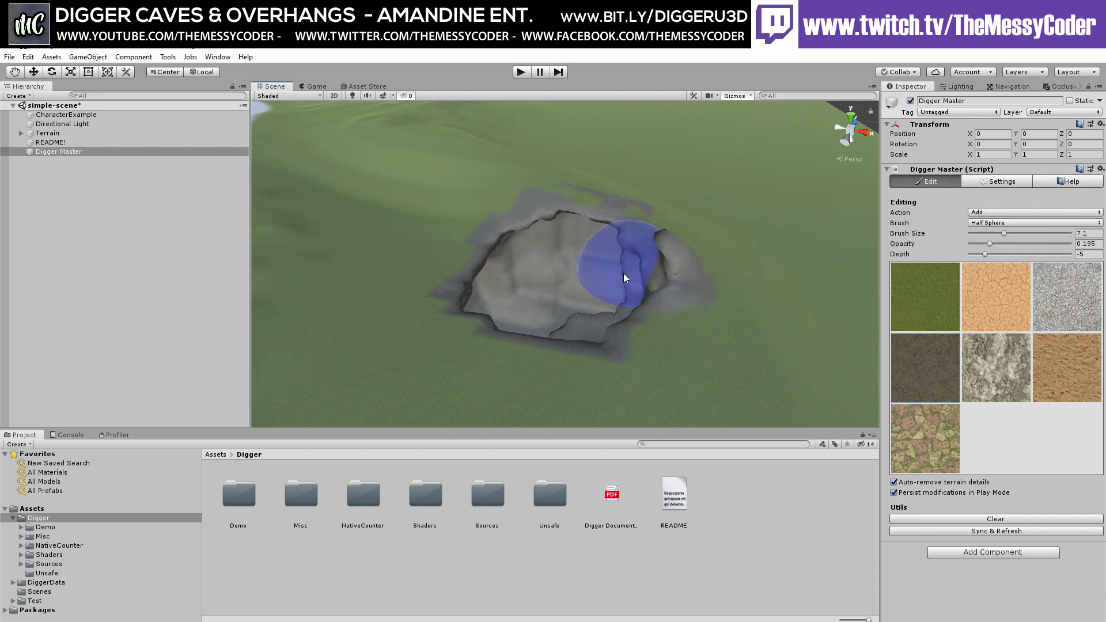
{"action": "left_click_drag", "start_coordinate": [623, 273], "coordinate": [604, 292]}
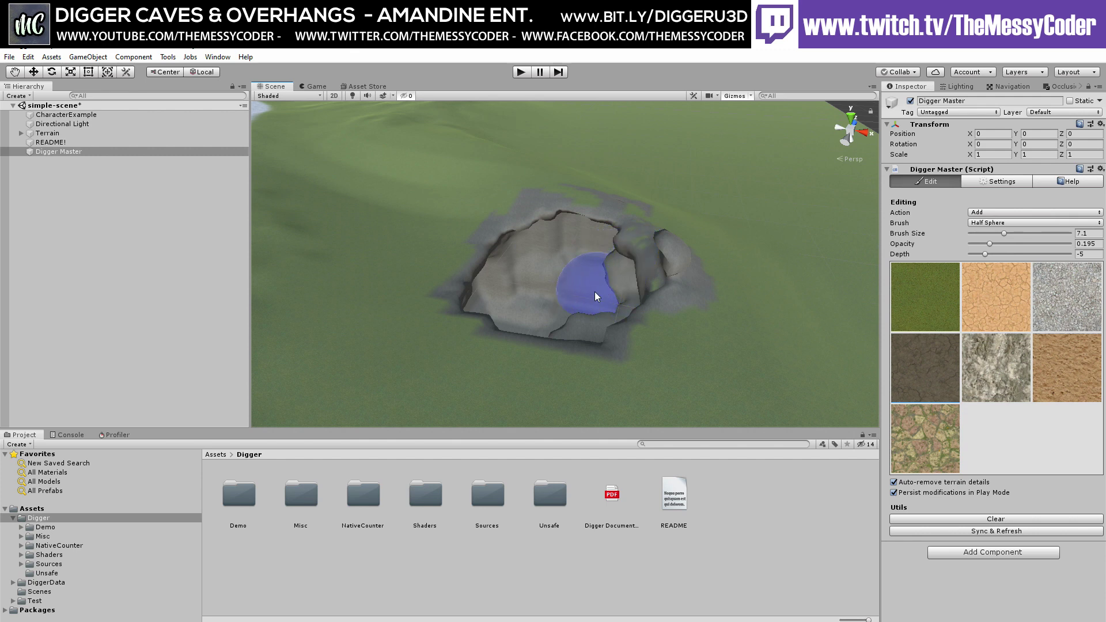
{"action": "left_click", "coordinate": [567, 290]}
{"action": "mouse_move", "coordinate": [567, 289]}
{"action": "right_mouse_down"}
{"action": "mouse_move", "coordinate": [592, 313]}
{"action": "mouse_move", "coordinate": [633, 311]}
{"action": "mouse_move", "coordinate": [750, 267]}
{"action": "right_mouse_up"}
{"action": "key", "text": "w"}
{"action": "left_click_drag", "start_coordinate": [750, 266], "coordinate": [857, 213], "text": "alt"}
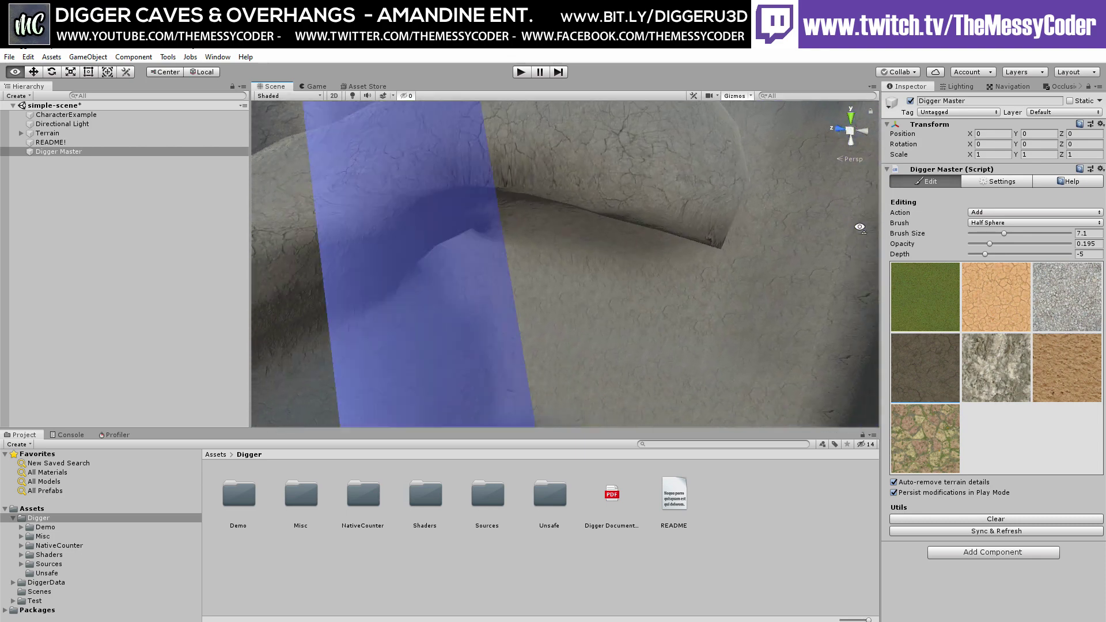
Set the brush size to 2.5 and add a rounded cap onto the overhanging column at the pit's rim
{"action": "mouse_move", "coordinate": [860, 228]}
{"action": "right_mouse_down"}
{"action": "mouse_move", "coordinate": [766, 171]}
{"action": "mouse_move", "coordinate": [731, 183]}
{"action": "mouse_move", "coordinate": [682, 127]}
{"action": "mouse_move", "coordinate": [730, 171]}
{"action": "mouse_move", "coordinate": [977, 183]}
{"action": "mouse_move", "coordinate": [1072, 215]}
{"action": "right_mouse_up"}
{"action": "key", "text": "w"}
{"action": "left_click_drag", "start_coordinate": [985, 241], "coordinate": [981, 241]}
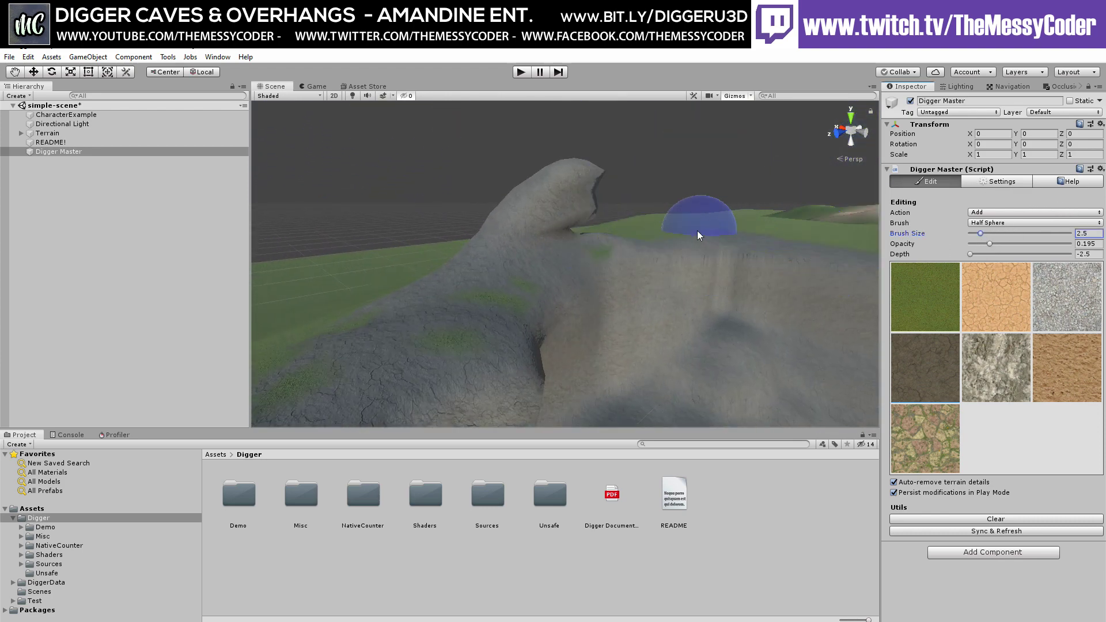
{"action": "mouse_move", "coordinate": [578, 200]}
{"action": "left_mouse_down"}
{"action": "mouse_move", "coordinate": [610, 222]}
{"action": "mouse_move", "coordinate": [598, 214]}
{"action": "left_mouse_up"}
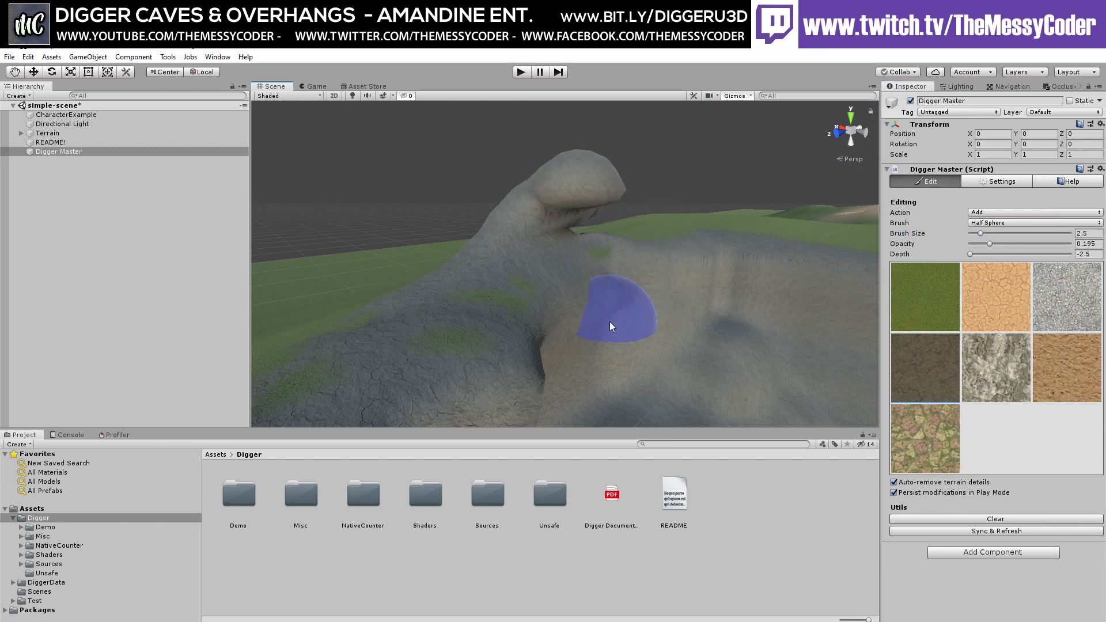
{"action": "right_click_drag", "start_coordinate": [640, 327], "coordinate": [582, 342]}
{"action": "key", "text": "w"}
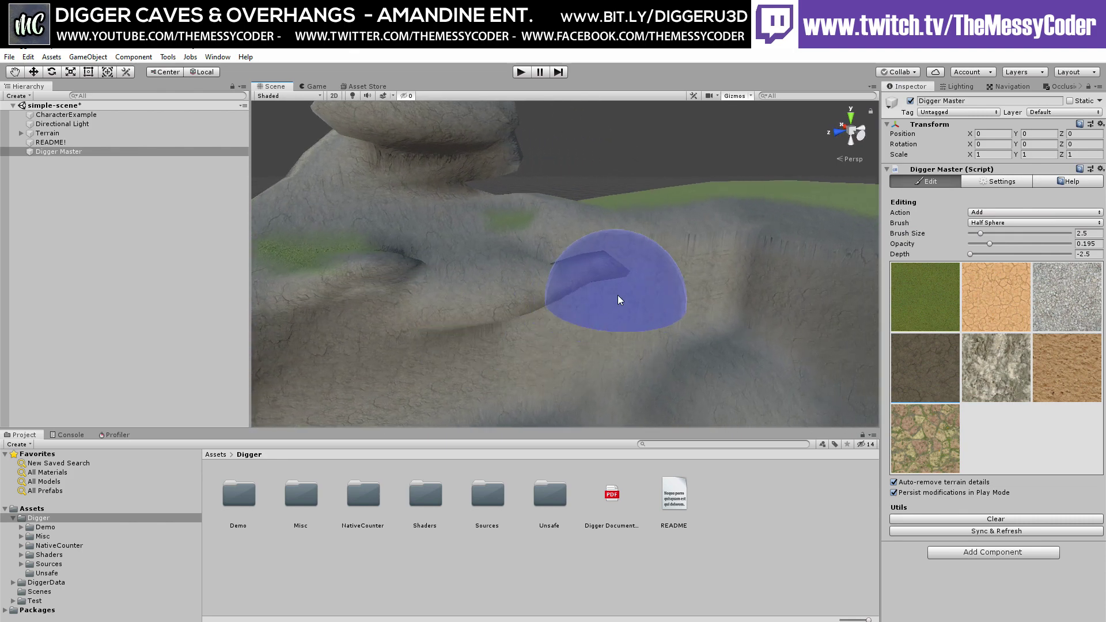
{"action": "mouse_move", "coordinate": [608, 295]}
{"action": "right_mouse_down"}
{"action": "mouse_move", "coordinate": [550, 281]}
{"action": "mouse_move", "coordinate": [614, 291]}
{"action": "mouse_move", "coordinate": [565, 299]}
{"action": "mouse_move", "coordinate": [645, 301]}
{"action": "mouse_move", "coordinate": [732, 342]}
{"action": "mouse_move", "coordinate": [872, 353]}
{"action": "mouse_move", "coordinate": [855, 341]}
{"action": "right_mouse_up"}
{"action": "key", "text": "s"}
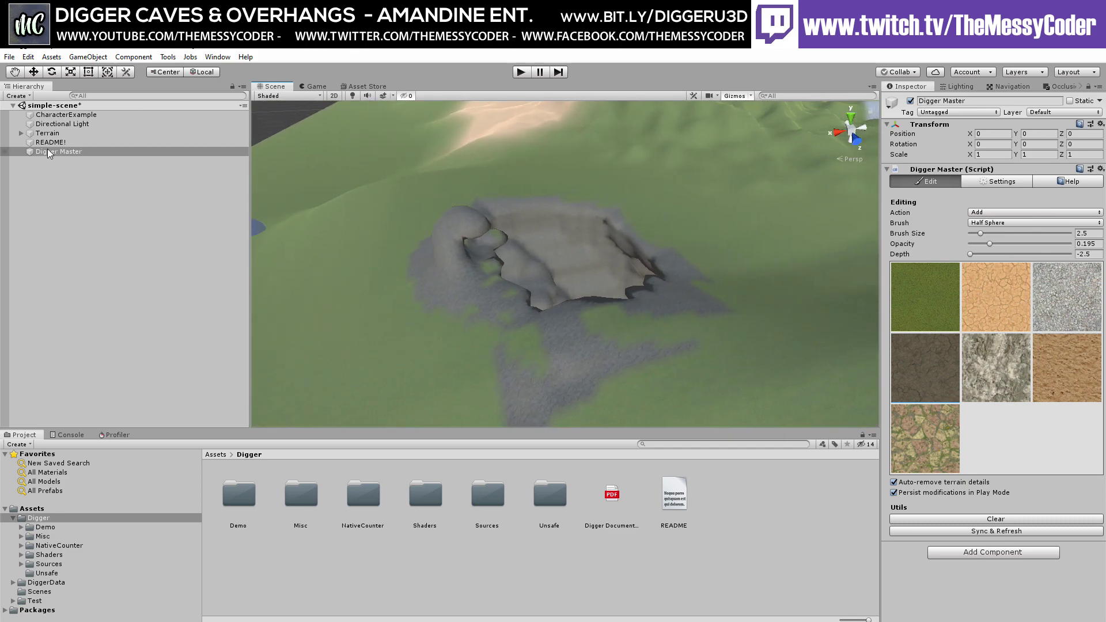
Inspect the Terrain's layers and brush settings, and show the debug data of its Digger child object
{"action": "left_click", "coordinate": [47, 135]}
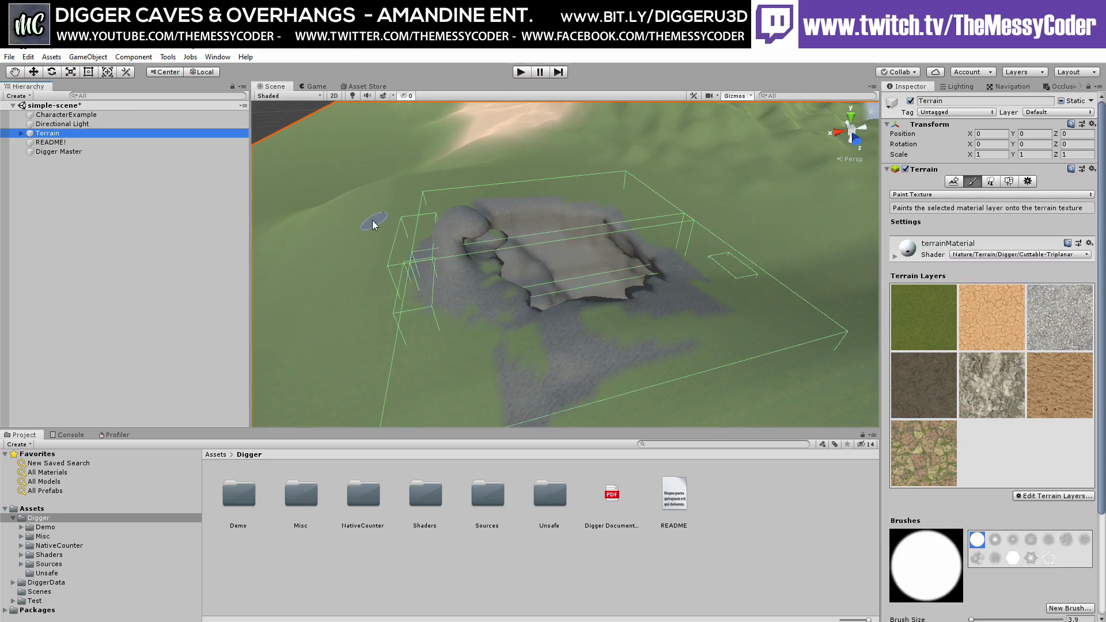
{"action": "right_click_drag", "start_coordinate": [609, 228], "coordinate": [602, 250]}
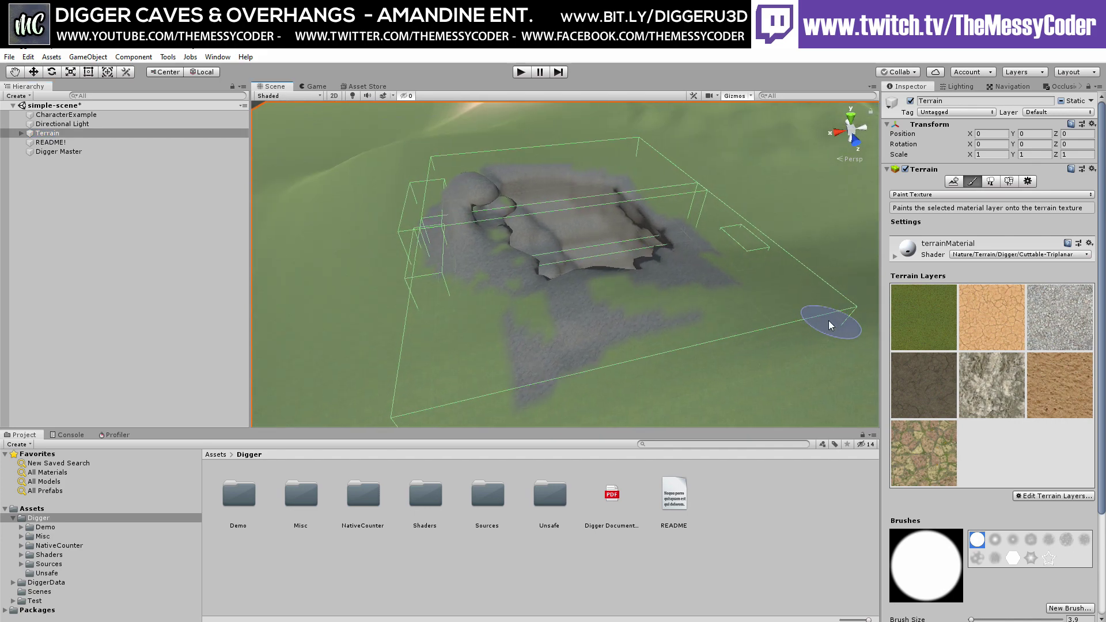
{"action": "scroll", "coordinate": [1075, 364], "scroll_direction": "down", "scroll_amount": 5}
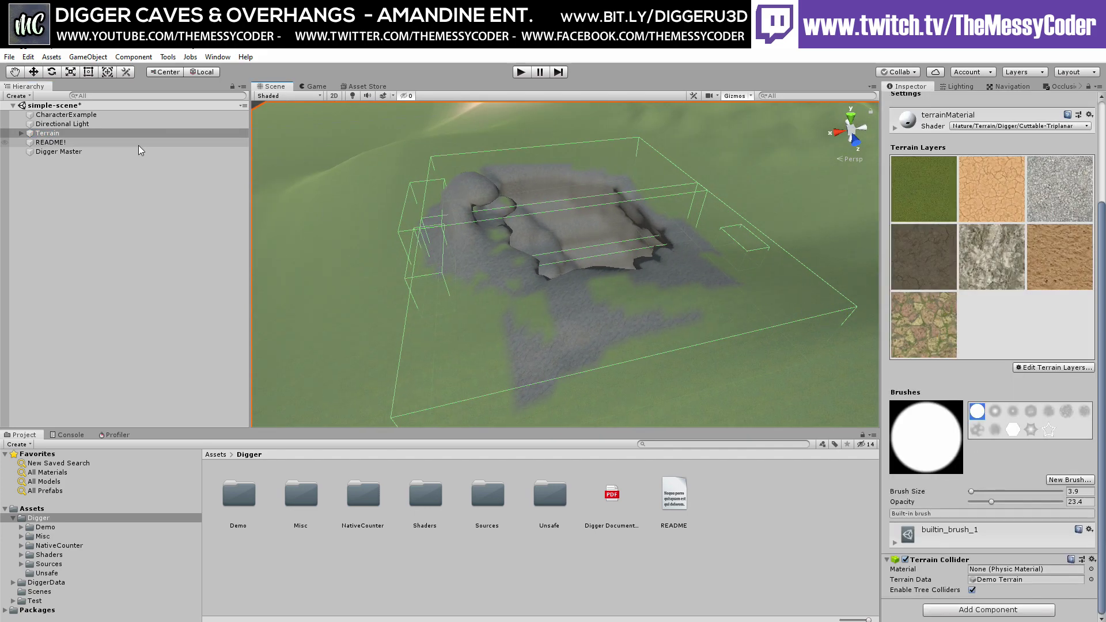
{"action": "left_click", "coordinate": [21, 133]}
{"action": "left_click", "coordinate": [47, 142]}
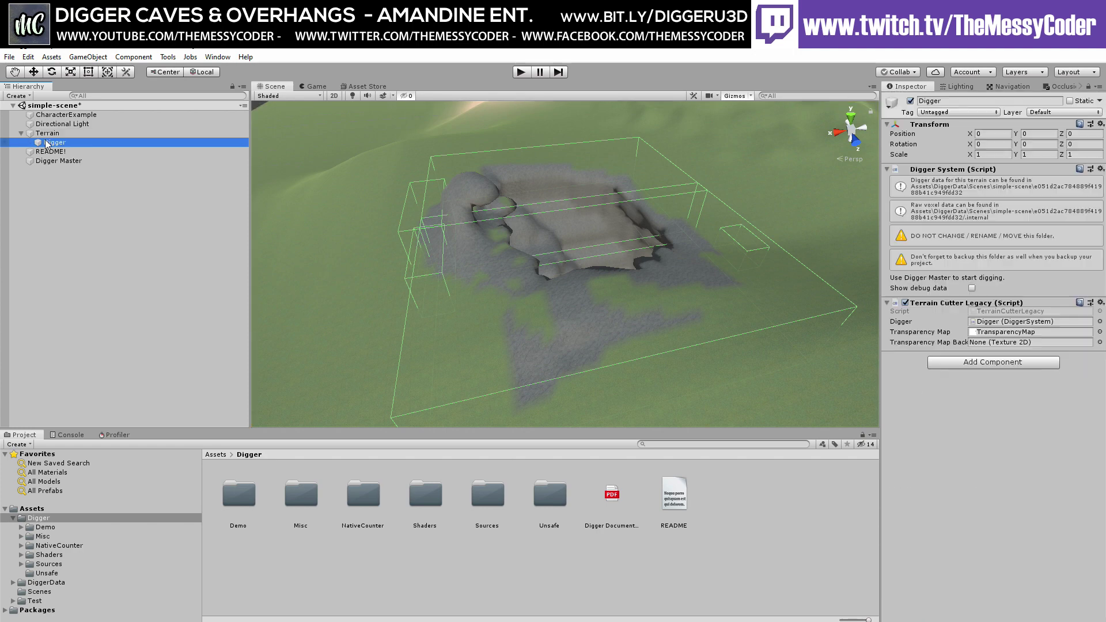
{"action": "left_click", "coordinate": [972, 289]}
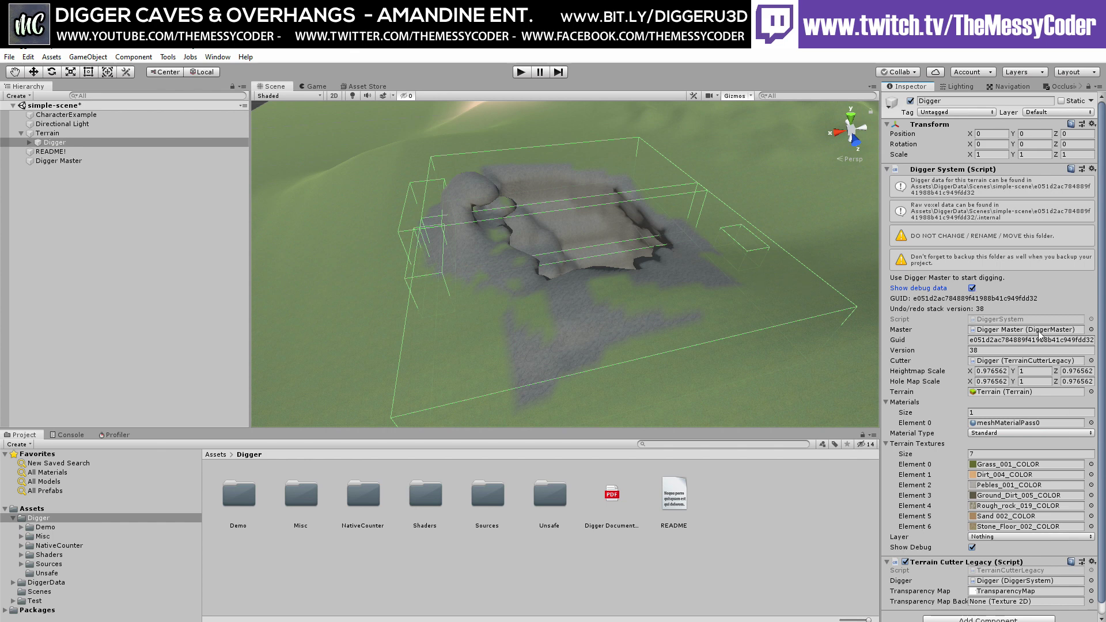
{"action": "scroll", "coordinate": [1003, 461], "scroll_direction": "down", "scroll_amount": 1}
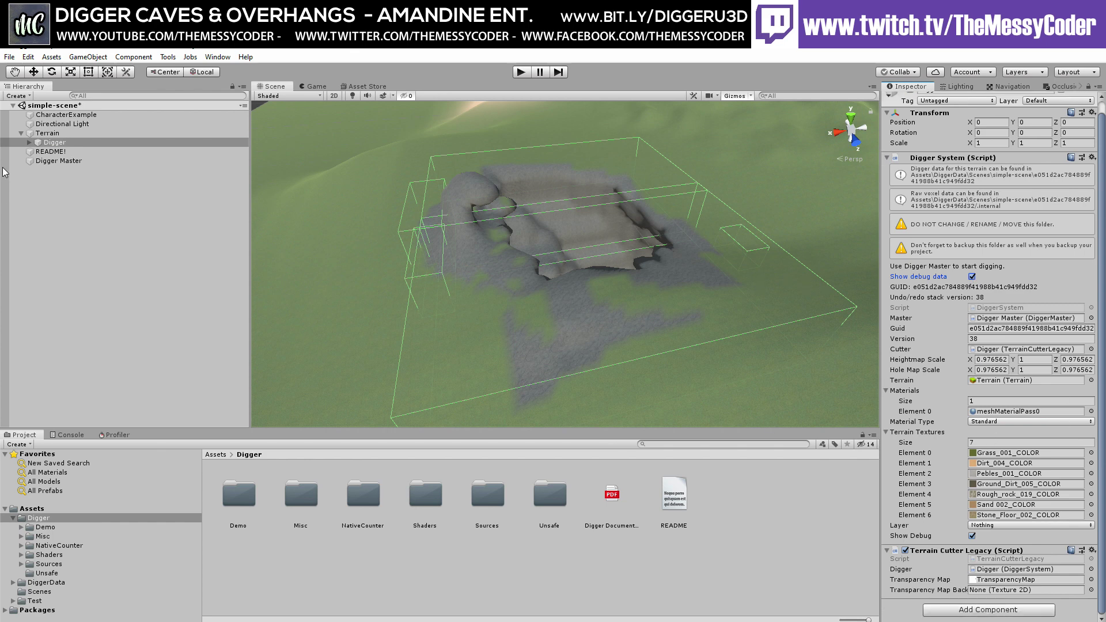
Examine the chunk objects generated under Digger, from Chunk_12_-1_9 through Chunk_14_-1_9
{"action": "left_click", "coordinate": [28, 142]}
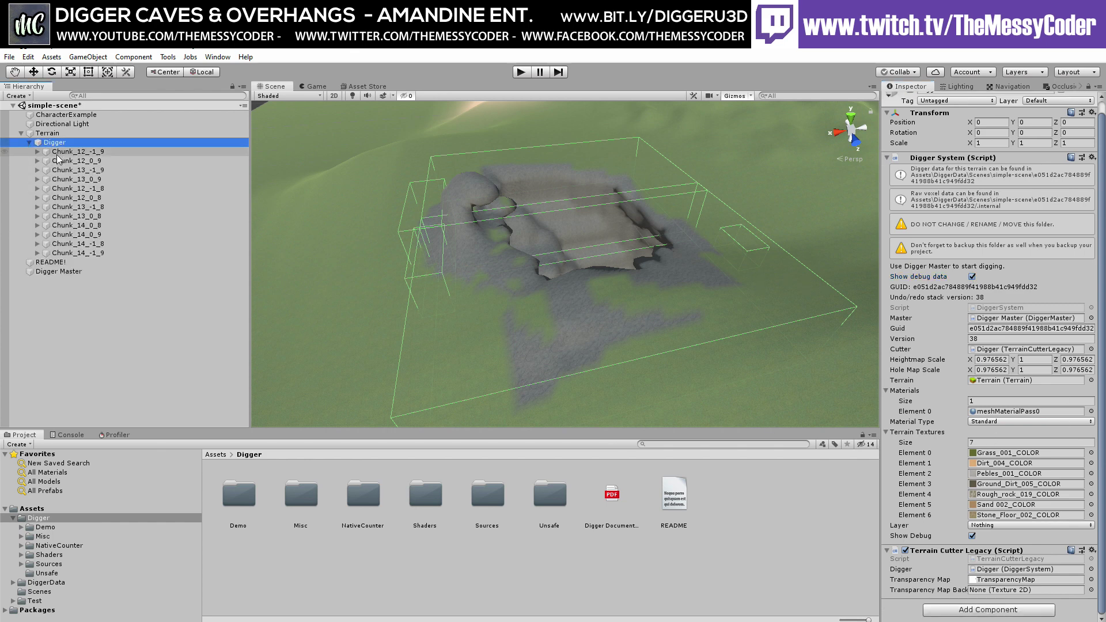
{"action": "left_click", "coordinate": [61, 153]}
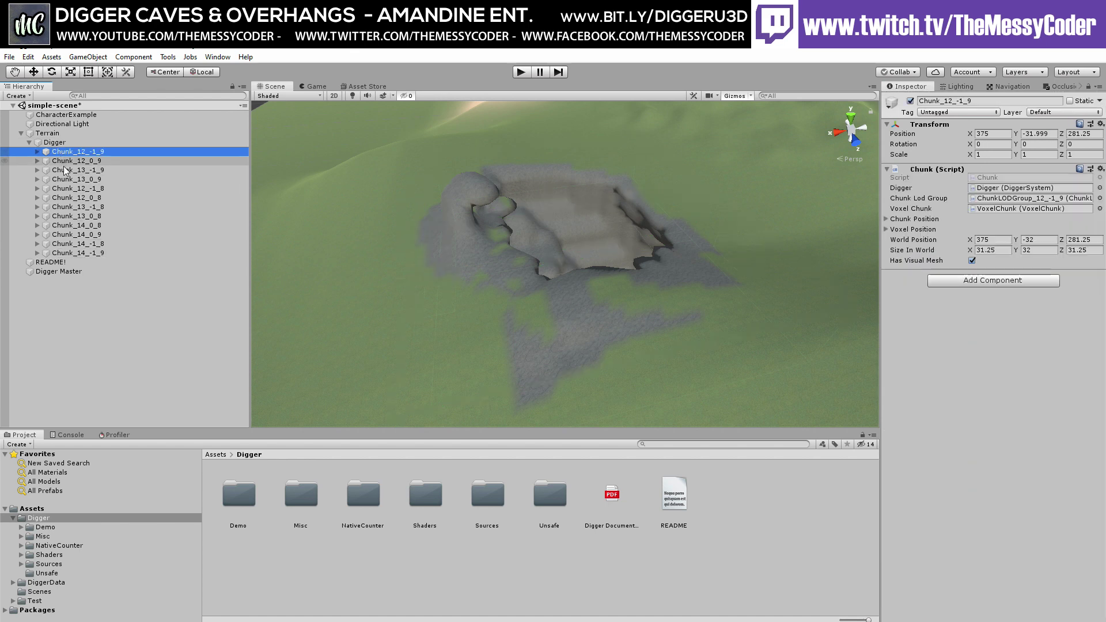
{"action": "left_click", "coordinate": [63, 170]}
{"action": "left_click", "coordinate": [65, 198]}
{"action": "left_click", "coordinate": [68, 234]}
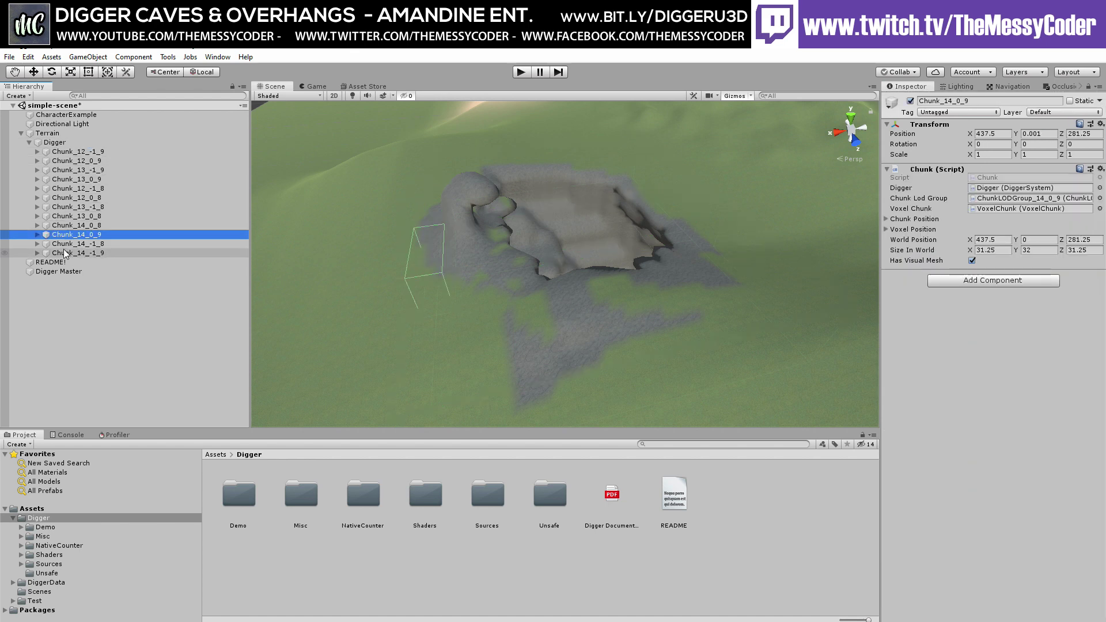
{"action": "left_click", "coordinate": [68, 253]}
{"action": "left_click", "coordinate": [55, 143]}
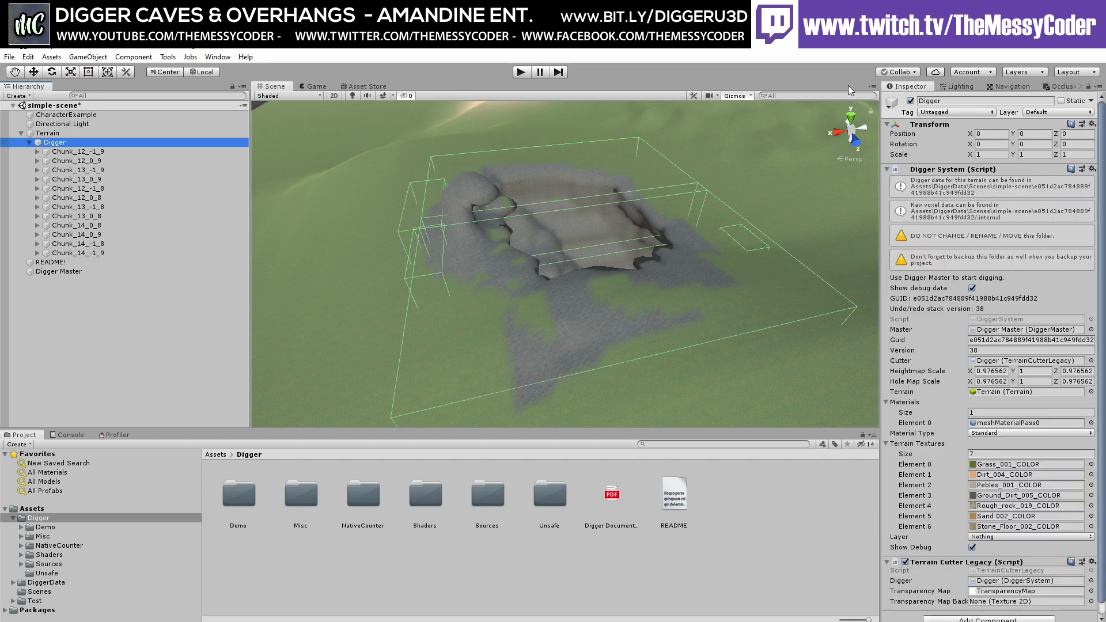
Disable the Digger object to expose the holes cut into the terrain, re-enable it and view the pit
{"action": "left_click", "coordinate": [909, 101]}
{"action": "right_click_drag", "start_coordinate": [474, 264], "coordinate": [412, 234]}
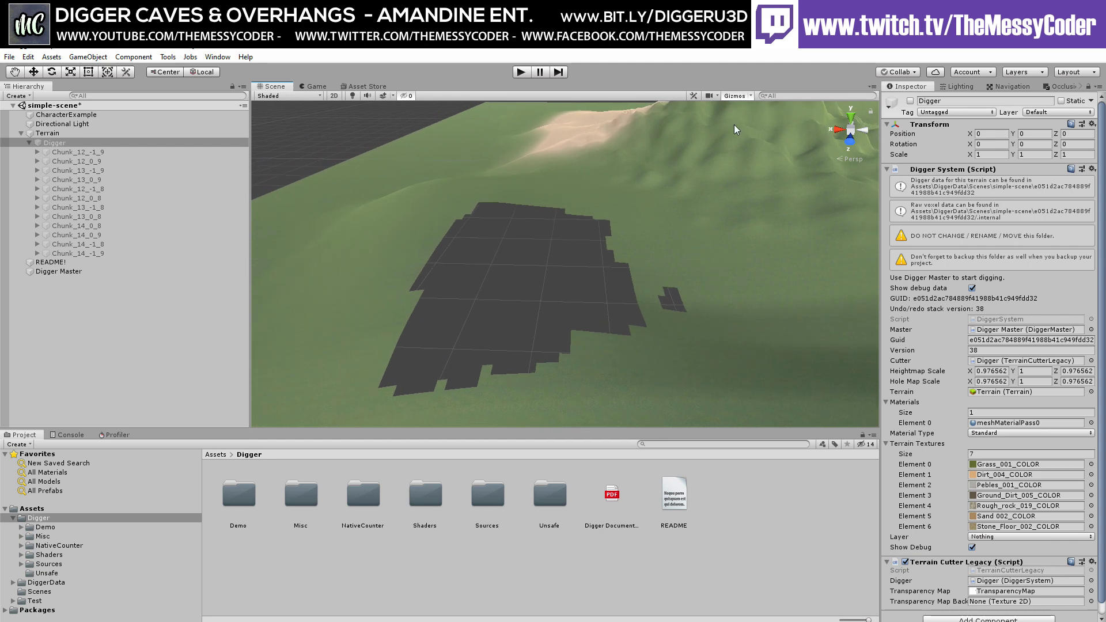
{"action": "left_click", "coordinate": [911, 101]}
{"action": "right_click_drag", "start_coordinate": [505, 236], "coordinate": [491, 266]}
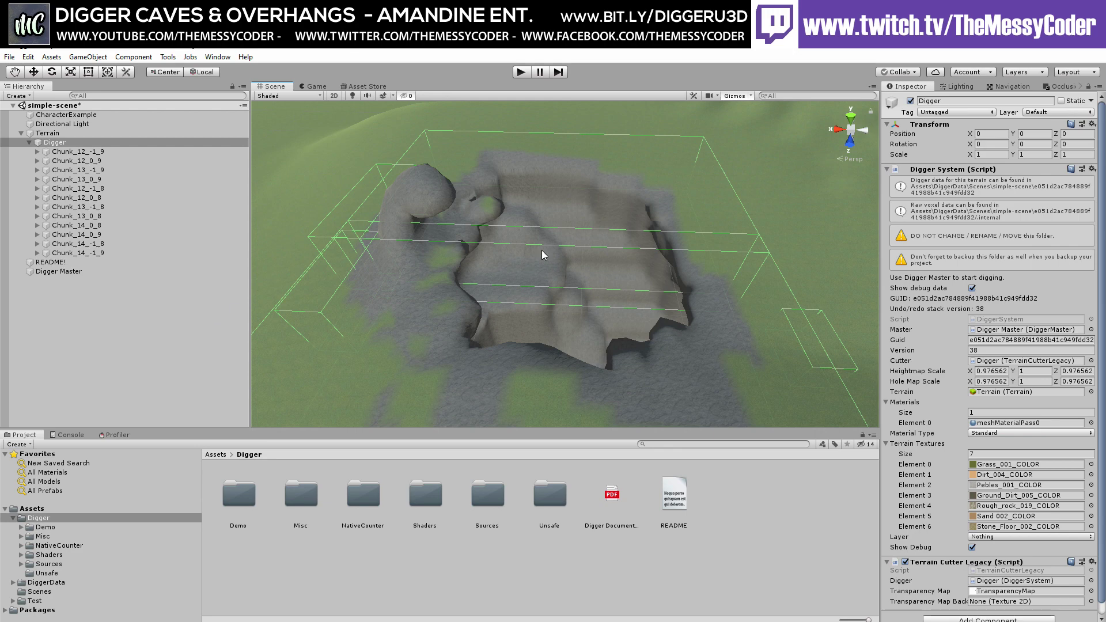
{"action": "right_click_drag", "start_coordinate": [552, 270], "coordinate": [806, 242]}
{"action": "key", "text": "s"}
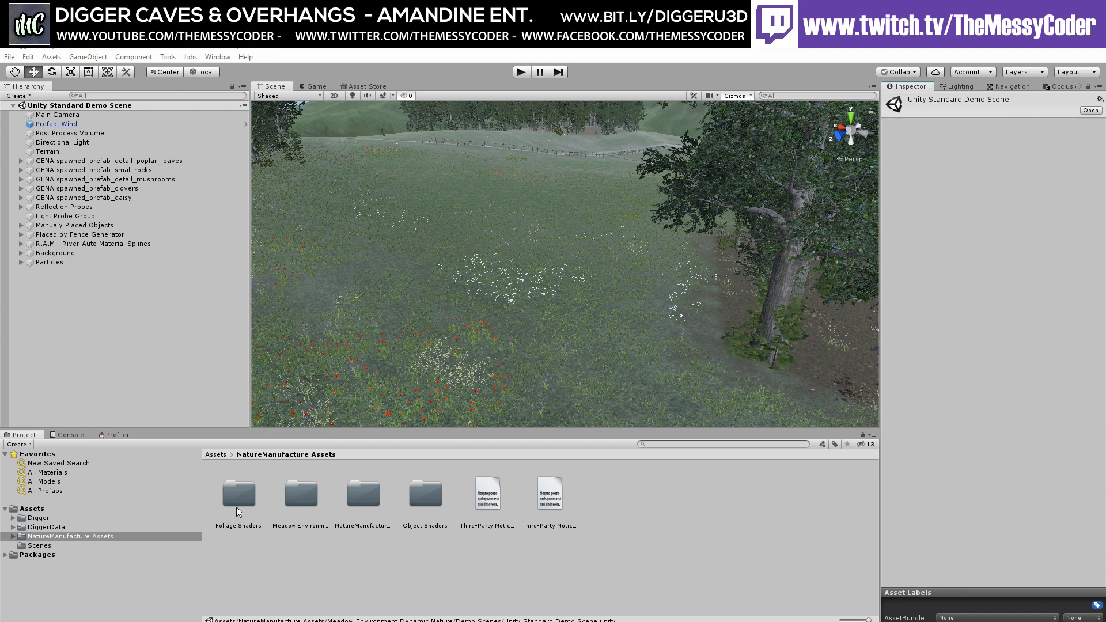
Set up Digger on the terrain of the Unity Standard Demo Scene and check the Terrain's material and layers
{"action": "left_click", "coordinate": [154, 57]}
{"action": "mouse_move", "coordinate": [168, 57]}
{"action": "mouse_move", "coordinate": [209, 71]}
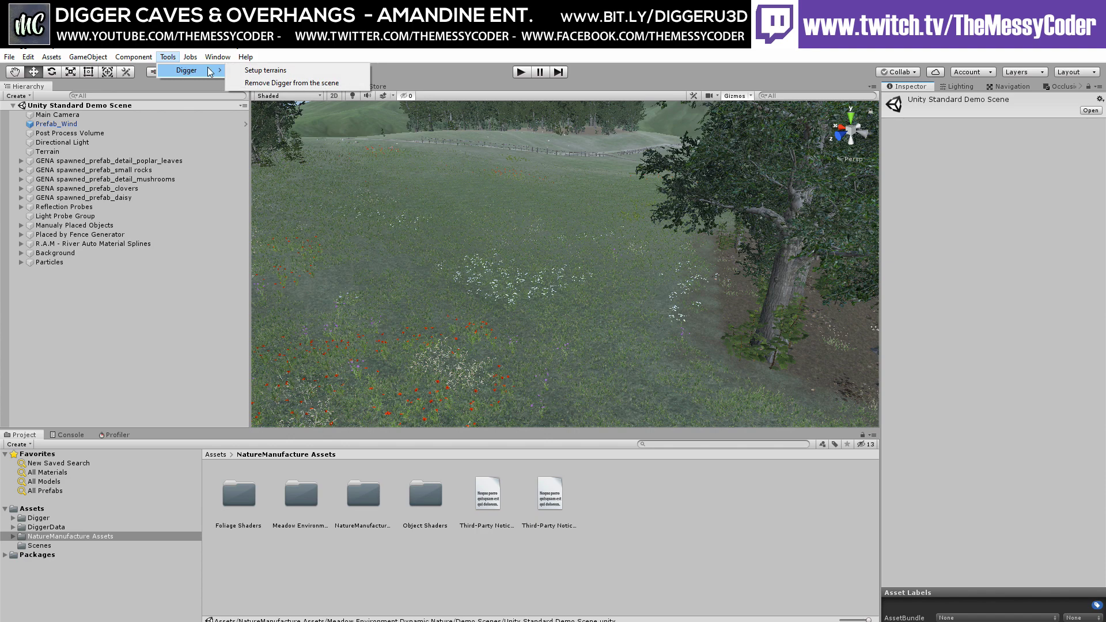
{"action": "left_click", "coordinate": [285, 71]}
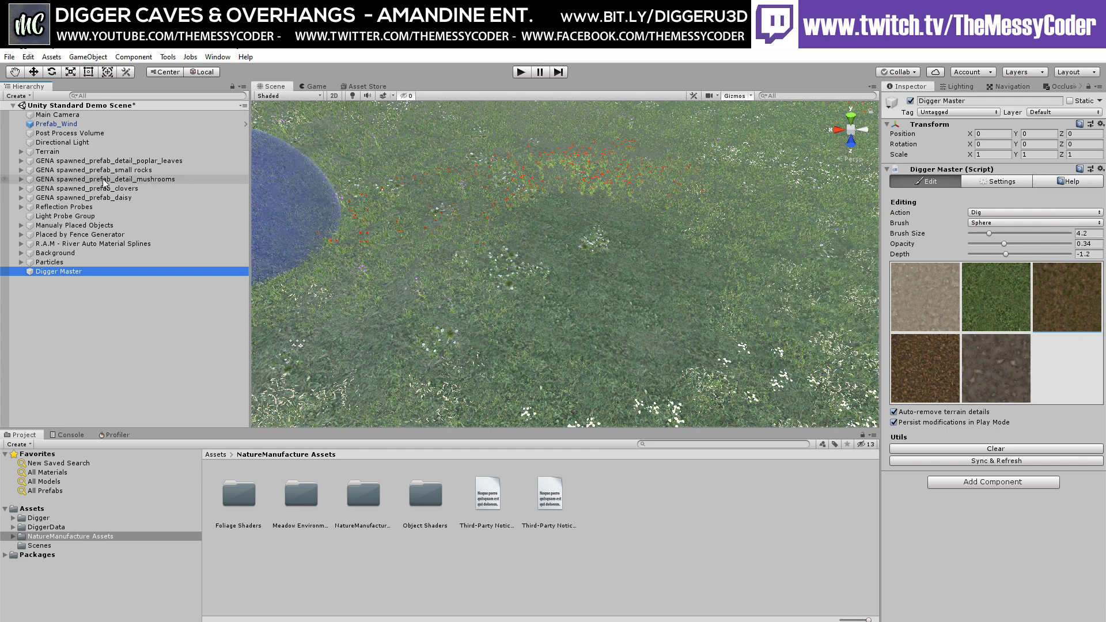
{"action": "left_click", "coordinate": [47, 151]}
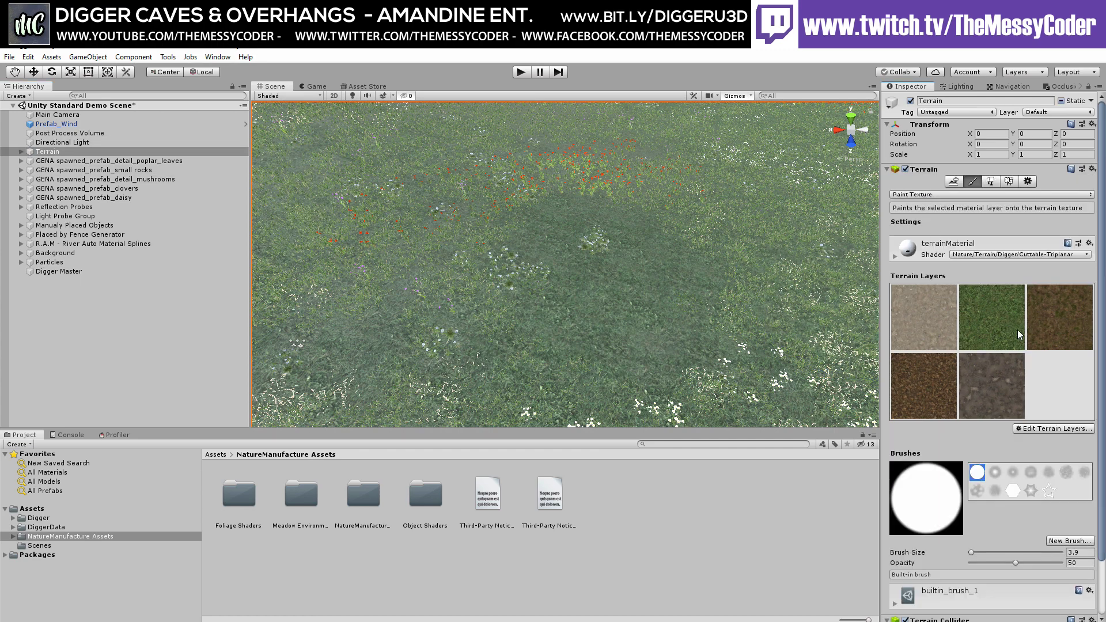
Dig a round pit in the meadow using Digger Master with brush size 3.7 and the dark grey stony texture
{"action": "left_click", "coordinate": [68, 273]}
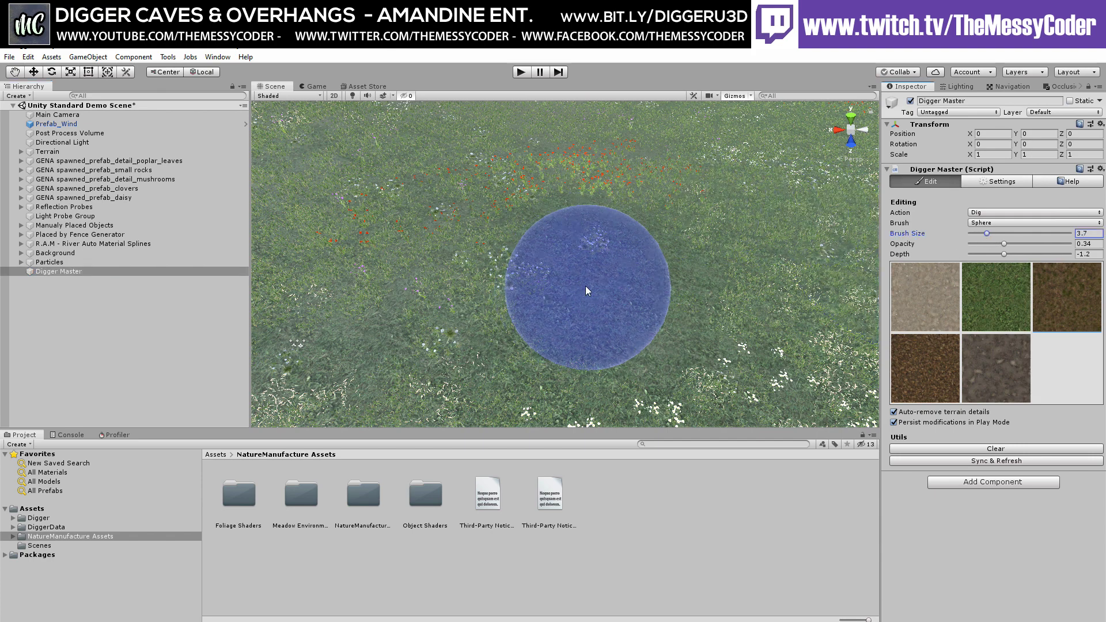
{"action": "left_click_drag", "start_coordinate": [586, 286], "coordinate": [641, 272]}
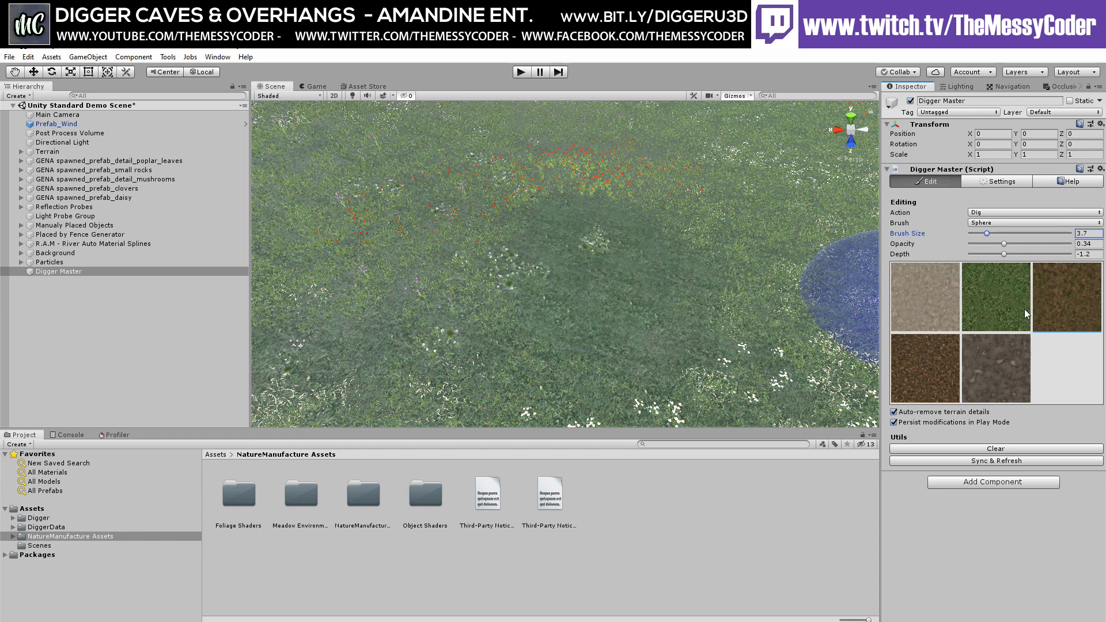
{"action": "left_click", "coordinate": [934, 361]}
{"action": "left_click", "coordinate": [1002, 360]}
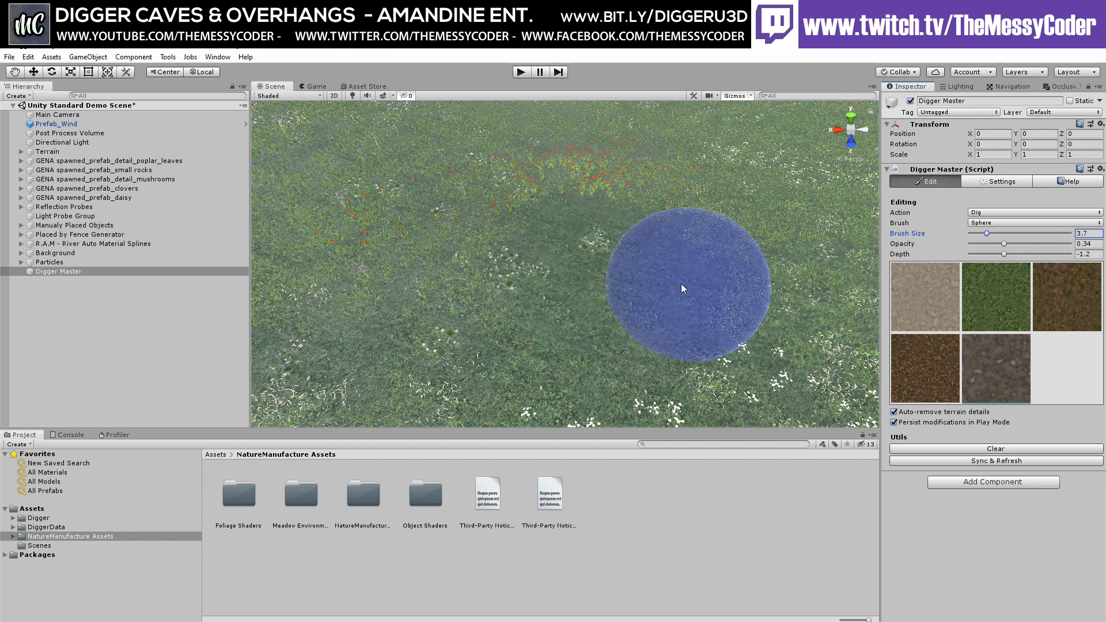
{"action": "left_click", "coordinate": [546, 253]}
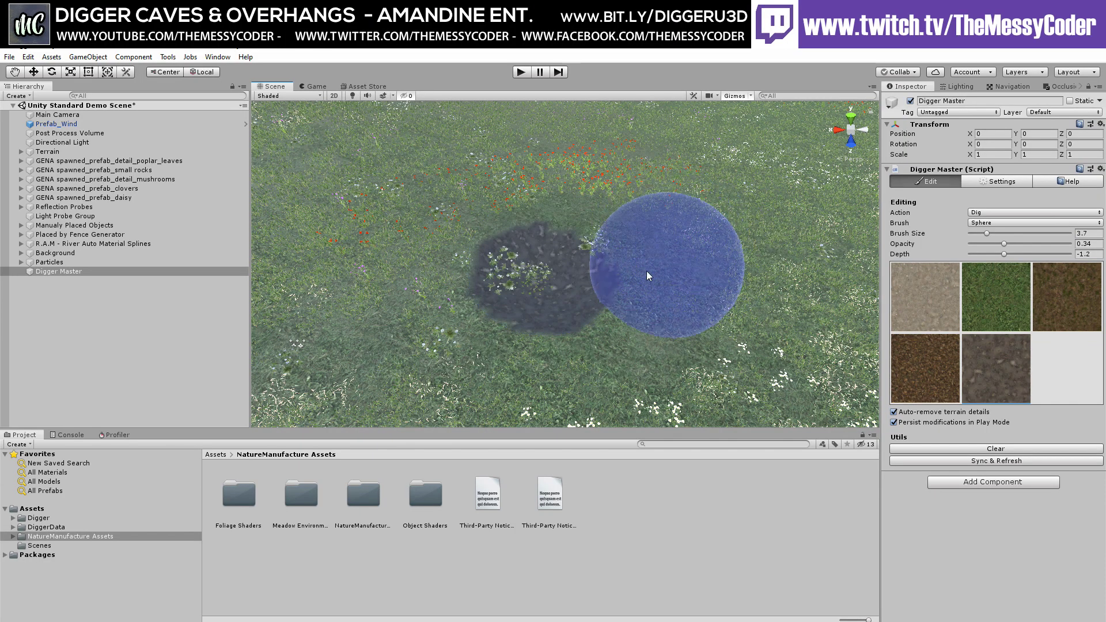
{"action": "left_click", "coordinate": [543, 277]}
{"action": "mouse_move", "coordinate": [749, 236]}
{"action": "left_mouse_down", "text": "alt"}
{"action": "mouse_move", "coordinate": [594, 259]}
{"action": "mouse_move", "coordinate": [612, 266]}
{"action": "mouse_move", "coordinate": [571, 240]}
{"action": "mouse_move", "coordinate": [389, 231]}
{"action": "mouse_move", "coordinate": [680, 242]}
{"action": "mouse_move", "coordinate": [871, 293]}
{"action": "mouse_move", "coordinate": [604, 247]}
{"action": "mouse_move", "coordinate": [772, 246]}
{"action": "left_mouse_up", "text": "alt"}
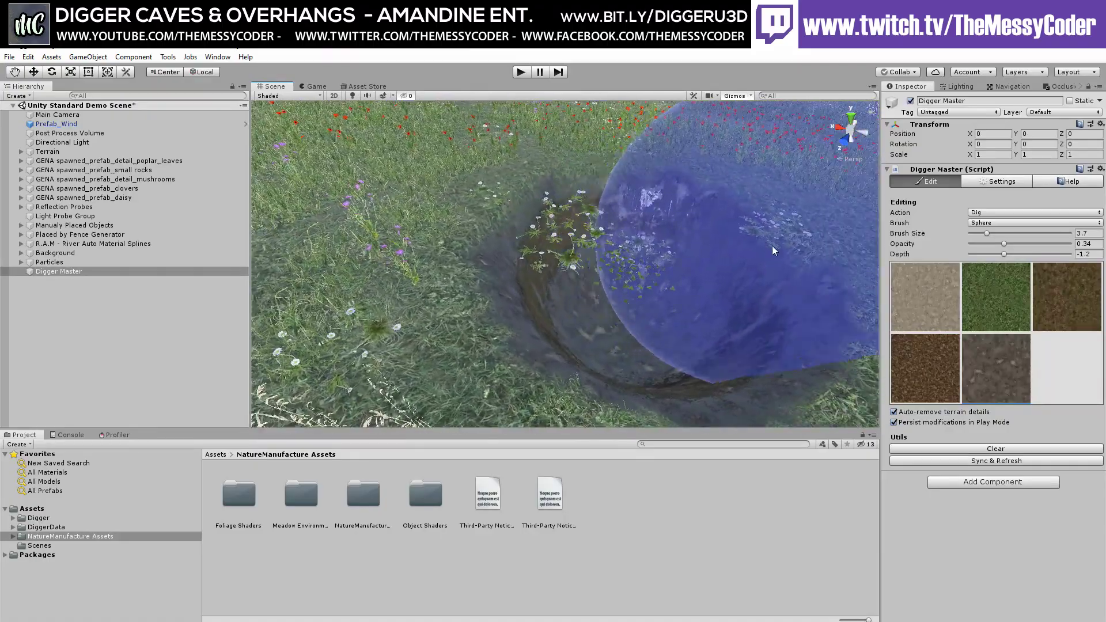
Choose the dark brown soil texture, switch the action to Paint and paint over the pit's interior
{"action": "left_click", "coordinate": [998, 297]}
{"action": "left_click", "coordinate": [1067, 298]}
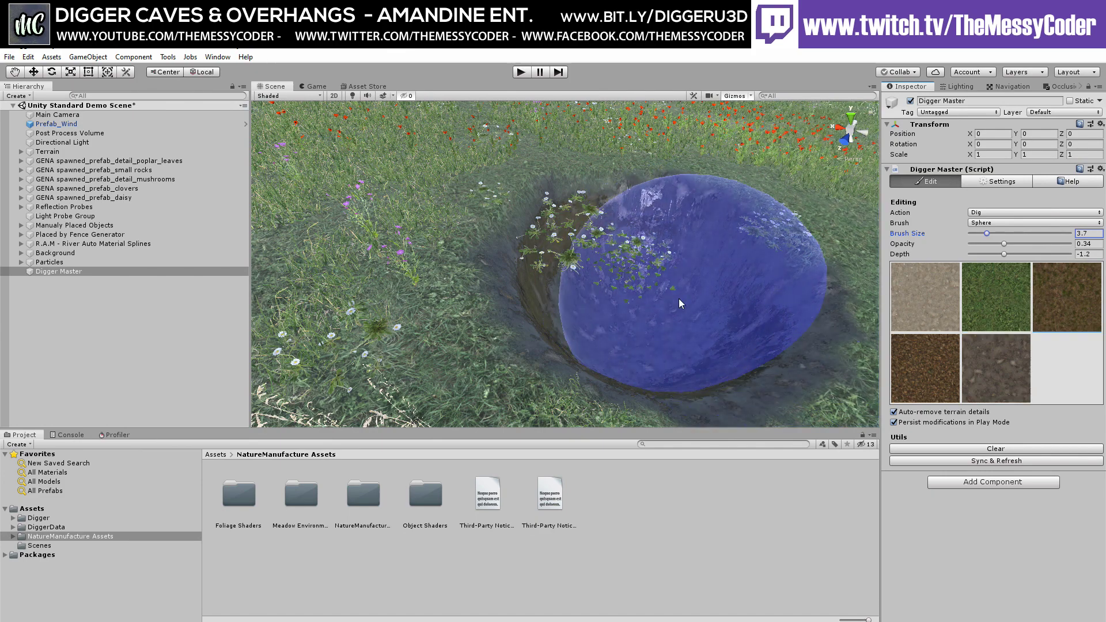
{"action": "left_click_drag", "start_coordinate": [663, 299], "coordinate": [345, 303], "text": "alt"}
{"action": "left_click", "coordinate": [1034, 212]}
{"action": "left_click", "coordinate": [985, 252]}
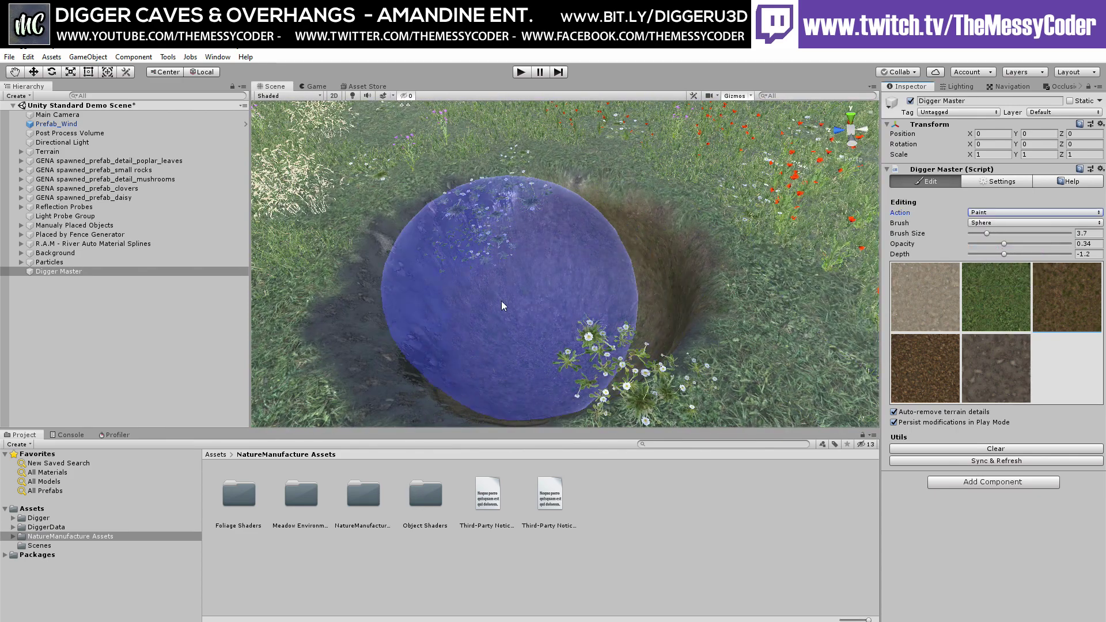
{"action": "mouse_move", "coordinate": [496, 317]}
{"action": "left_mouse_down", "text": "alt"}
{"action": "mouse_move", "coordinate": [593, 260]}
{"action": "mouse_move", "coordinate": [513, 292]}
{"action": "mouse_move", "coordinate": [548, 288]}
{"action": "mouse_move", "coordinate": [789, 341]}
{"action": "left_mouse_up", "text": "alt"}
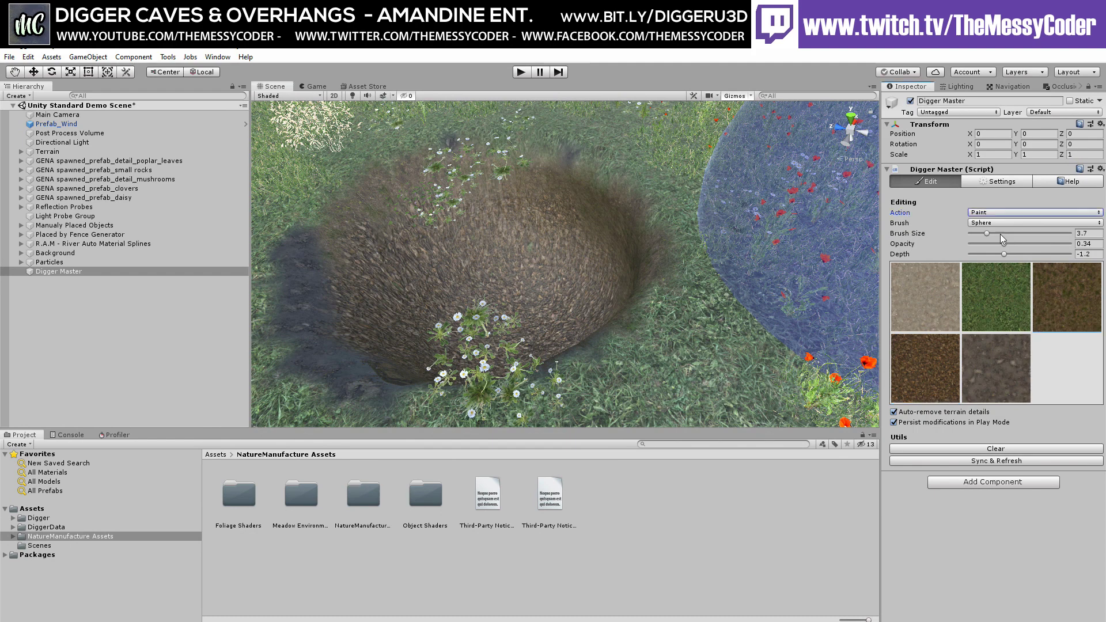
{"action": "mouse_move", "coordinate": [479, 295]}
{"action": "left_mouse_down"}
{"action": "mouse_move", "coordinate": [540, 280]}
{"action": "mouse_move", "coordinate": [527, 261]}
{"action": "left_mouse_up"}
Set the paint opacity to 0.067 and brush size to 2.7, and blend brown soil around the pit's rim
{"action": "mouse_move", "coordinate": [604, 279]}
{"action": "right_mouse_down"}
{"action": "mouse_move", "coordinate": [669, 277]}
{"action": "mouse_move", "coordinate": [740, 248]}
{"action": "mouse_move", "coordinate": [902, 255]}
{"action": "right_mouse_up"}
{"action": "left_click_drag", "start_coordinate": [903, 255], "coordinate": [791, 310], "text": "alt"}
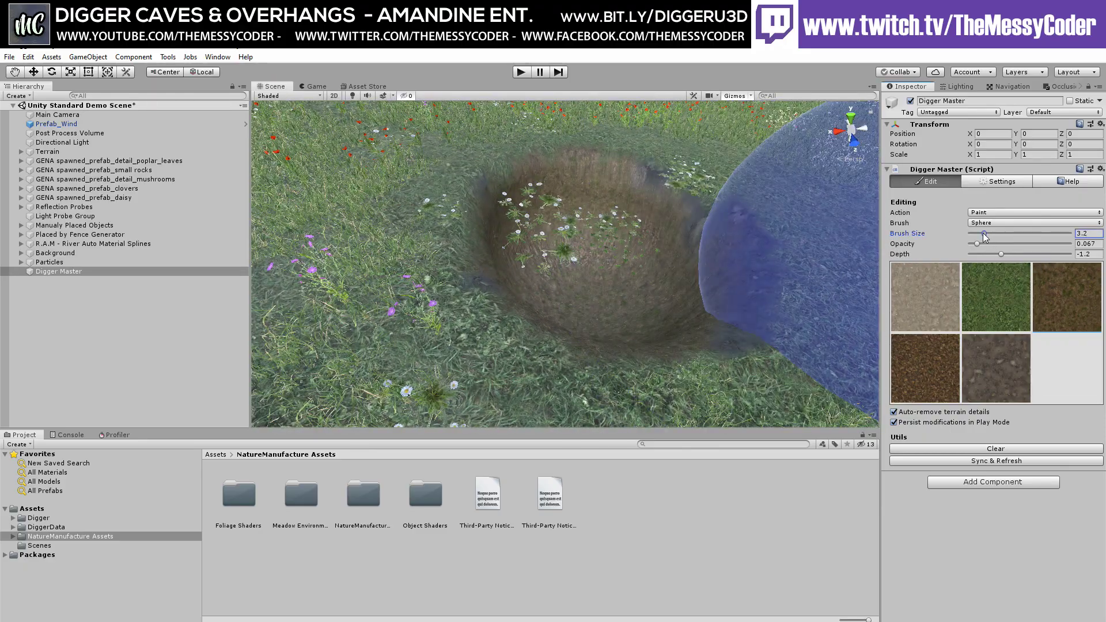
{"action": "left_click_drag", "start_coordinate": [984, 234], "coordinate": [981, 234]}
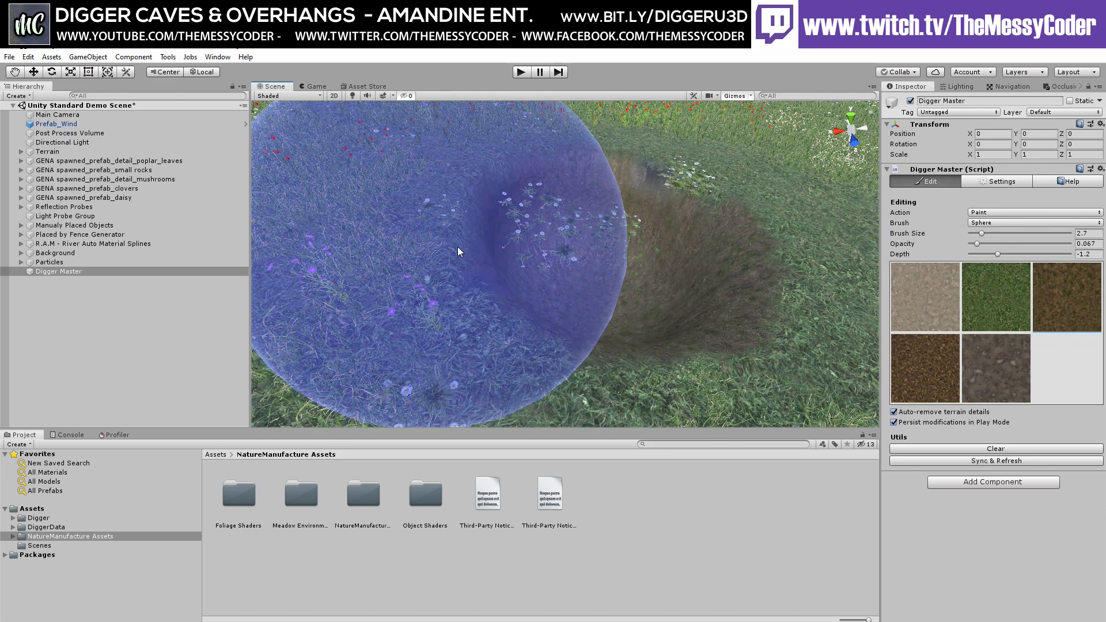
Switch Digger to Dig with opacity 0.038 and dig lightly along the pit's near and side rim
{"action": "mouse_move", "coordinate": [458, 247]}
{"action": "right_mouse_down"}
{"action": "mouse_move", "coordinate": [416, 257]}
{"action": "mouse_move", "coordinate": [426, 257]}
{"action": "right_mouse_up"}
{"action": "key", "text": "s"}
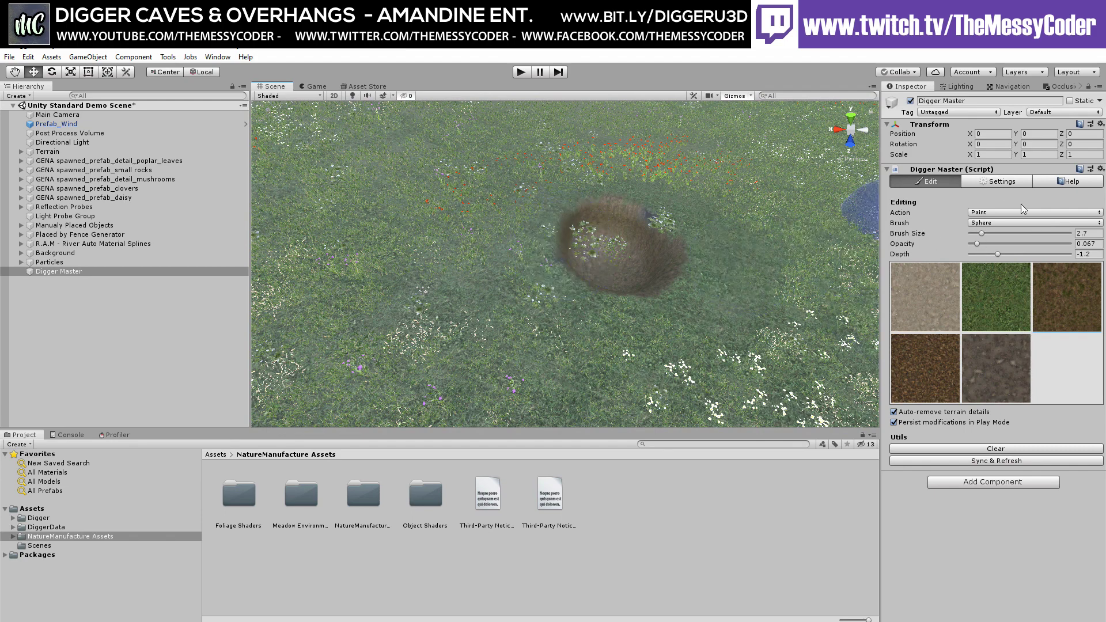
{"action": "left_click", "coordinate": [1007, 213]}
{"action": "left_click", "coordinate": [992, 226]}
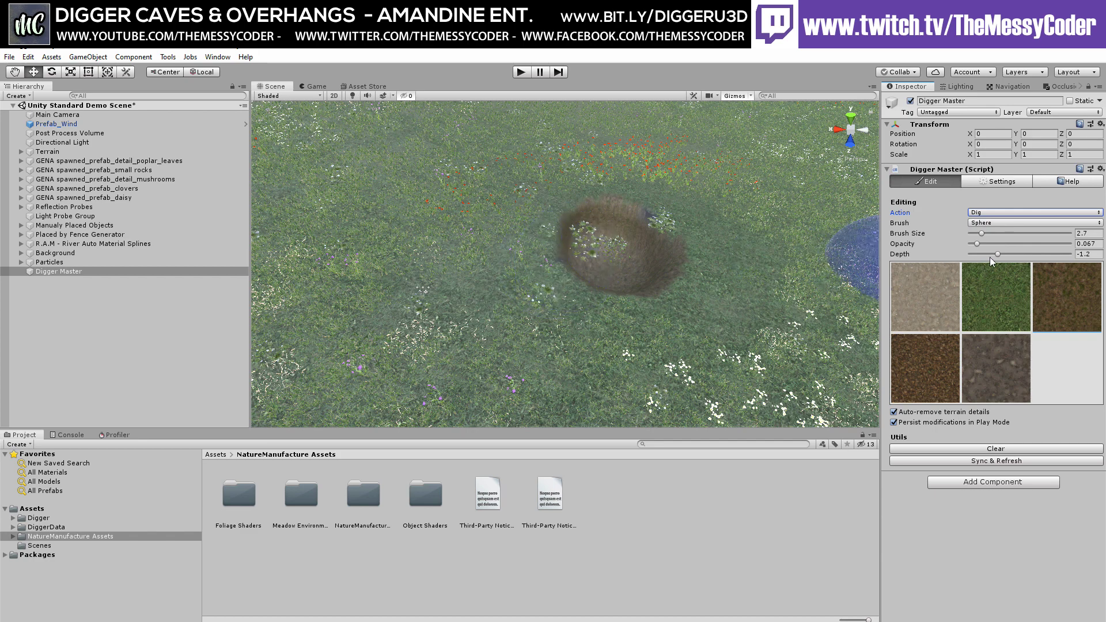
{"action": "left_click_drag", "start_coordinate": [976, 244], "coordinate": [973, 244]}
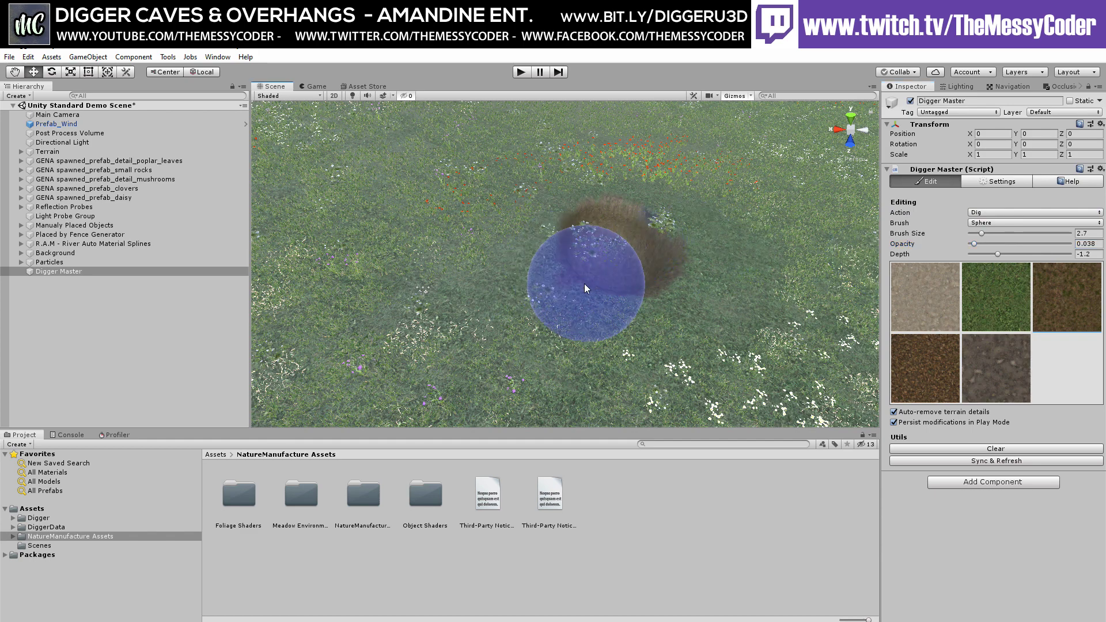
{"action": "mouse_move", "coordinate": [611, 297]}
{"action": "left_mouse_down"}
{"action": "mouse_move", "coordinate": [642, 297]}
{"action": "mouse_move", "coordinate": [573, 272]}
{"action": "mouse_move", "coordinate": [563, 249]}
{"action": "mouse_move", "coordinate": [579, 212]}
{"action": "mouse_move", "coordinate": [596, 212]}
{"action": "mouse_move", "coordinate": [565, 232]}
{"action": "left_mouse_up"}
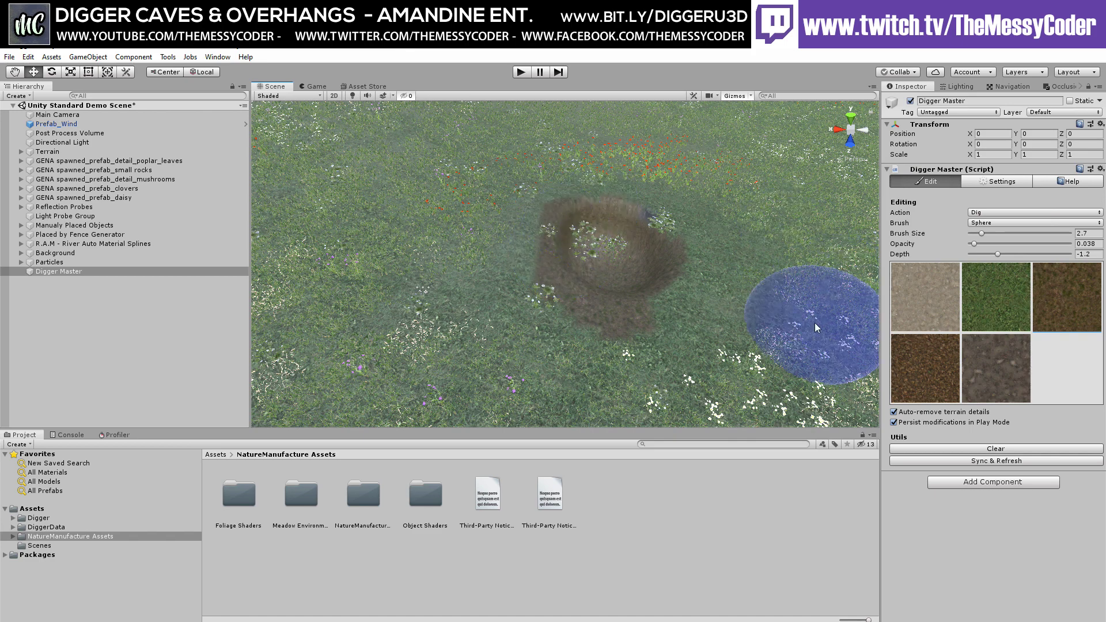
Choose the green grass texture, set the action to Paint and paint grass over the dug strip around the pit
{"action": "left_click", "coordinate": [967, 301]}
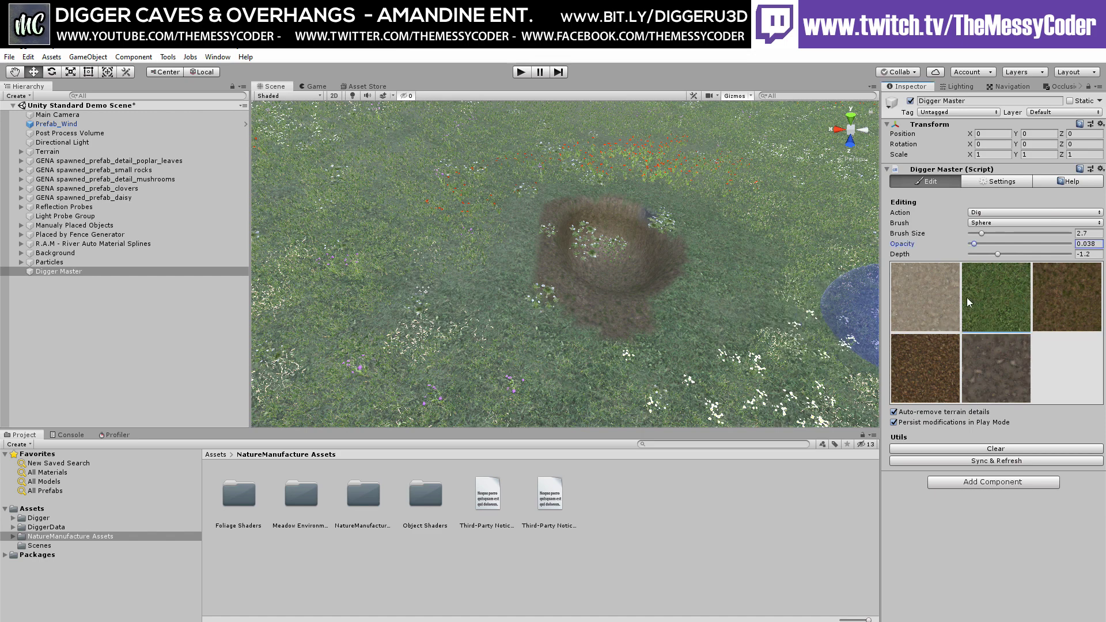
{"action": "left_click", "coordinate": [981, 214]}
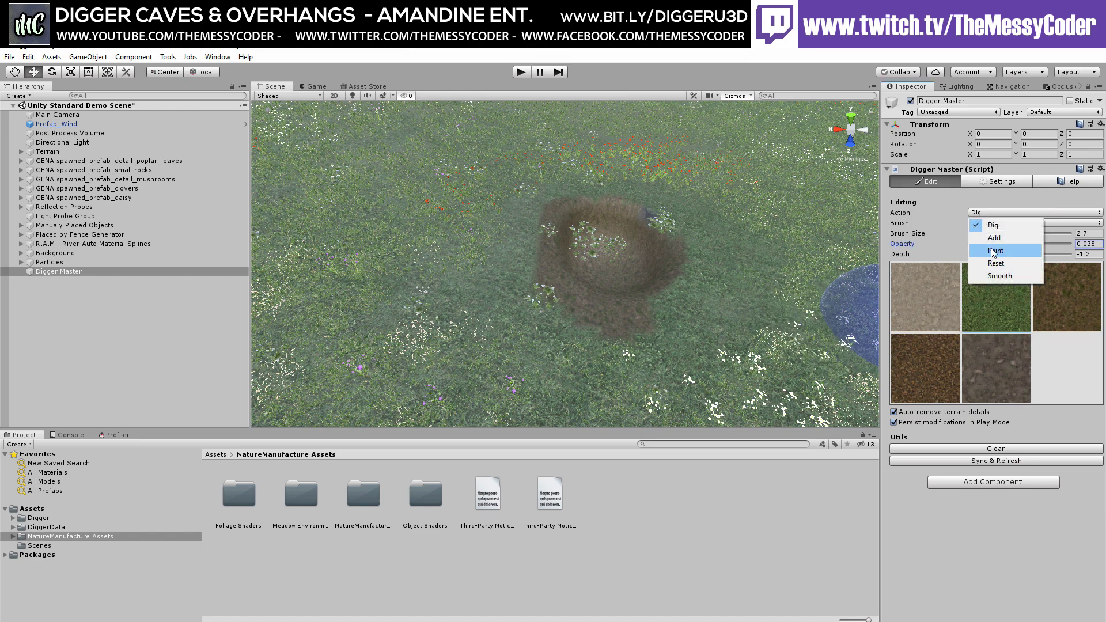
{"action": "left_click", "coordinate": [974, 253]}
{"action": "mouse_move", "coordinate": [608, 360]}
{"action": "left_mouse_down"}
{"action": "mouse_move", "coordinate": [639, 347]}
{"action": "mouse_move", "coordinate": [581, 348]}
{"action": "mouse_move", "coordinate": [518, 328]}
{"action": "mouse_move", "coordinate": [536, 311]}
{"action": "mouse_move", "coordinate": [577, 381]}
{"action": "mouse_move", "coordinate": [520, 274]}
{"action": "left_mouse_up"}
{"action": "key", "text": "w"}
{"action": "mouse_move", "coordinate": [593, 293]}
{"action": "right_mouse_down"}
{"action": "mouse_move", "coordinate": [623, 272]}
{"action": "mouse_move", "coordinate": [595, 266]}
{"action": "right_mouse_up"}
{"action": "left_click_drag", "start_coordinate": [594, 267], "coordinate": [567, 383], "text": "alt"}
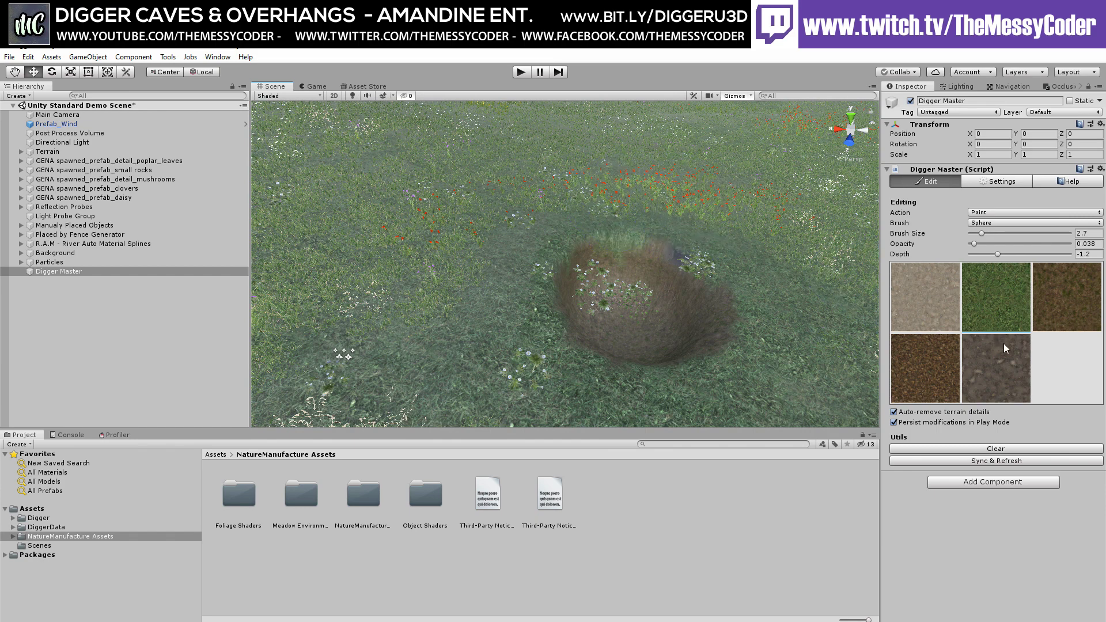
Choose the brown soil texture and paint it over the green patch on the pit's far rim
{"action": "left_click", "coordinate": [1060, 308]}
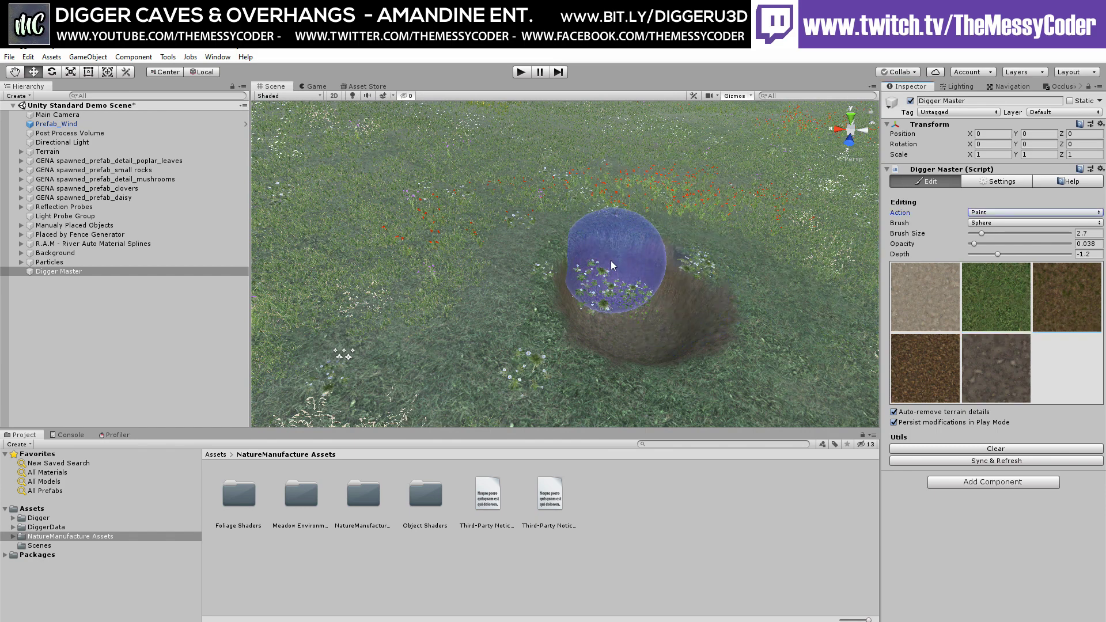
{"action": "right_click_drag", "start_coordinate": [717, 335], "coordinate": [545, 265]}
{"action": "key", "text": "w"}
{"action": "key", "text": "s"}
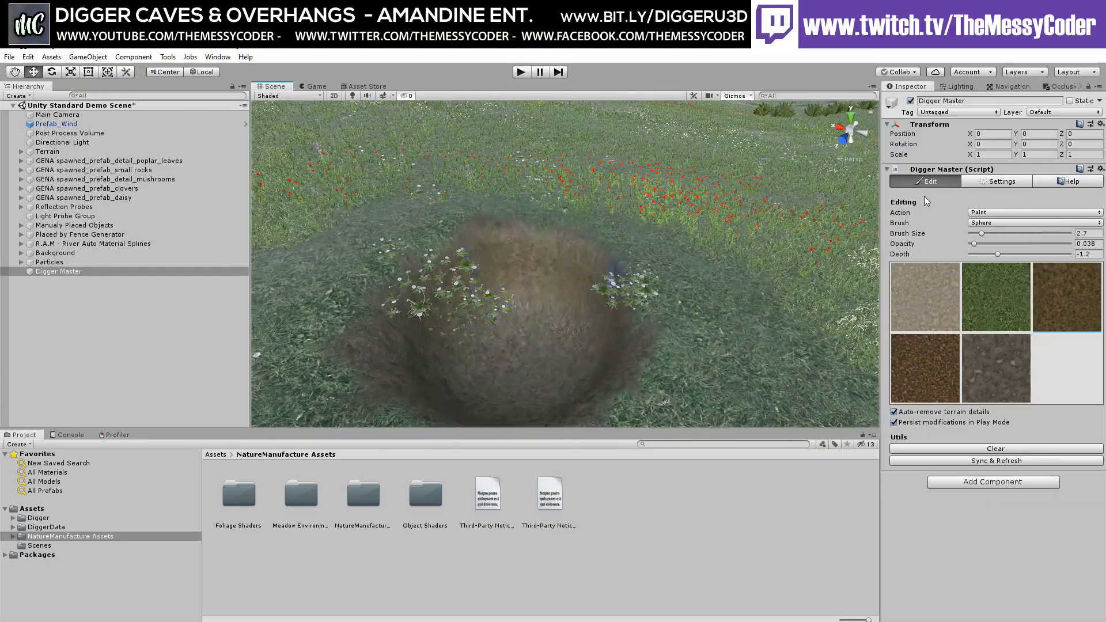
Try to erase the flowers over the pit with the Terrain's Paint Details tool
{"action": "left_click", "coordinate": [96, 151]}
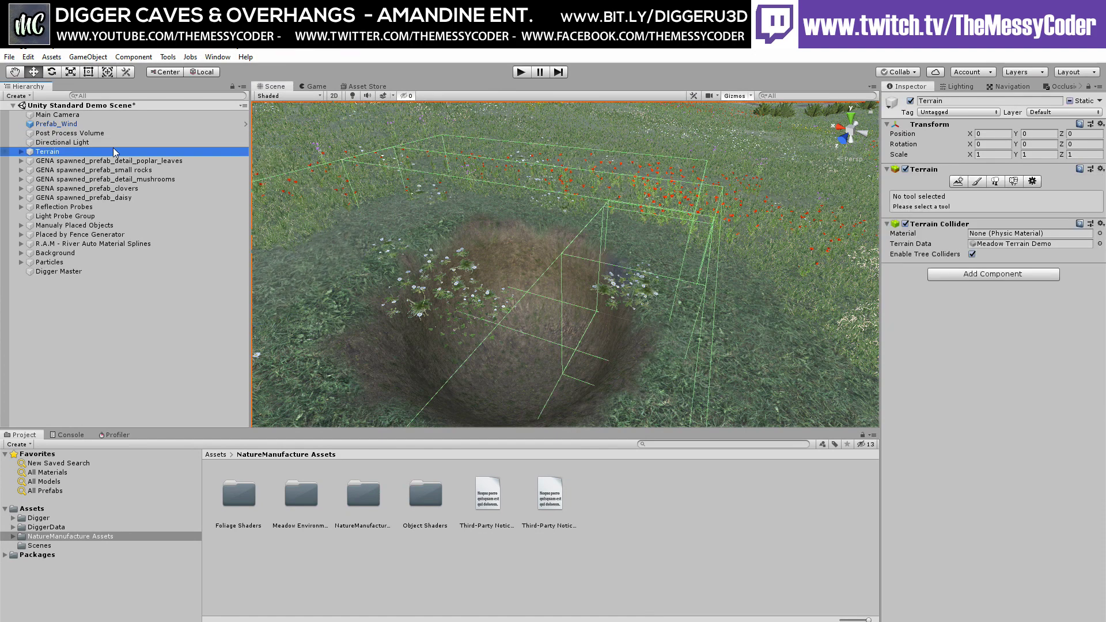
{"action": "left_click", "coordinate": [1015, 182]}
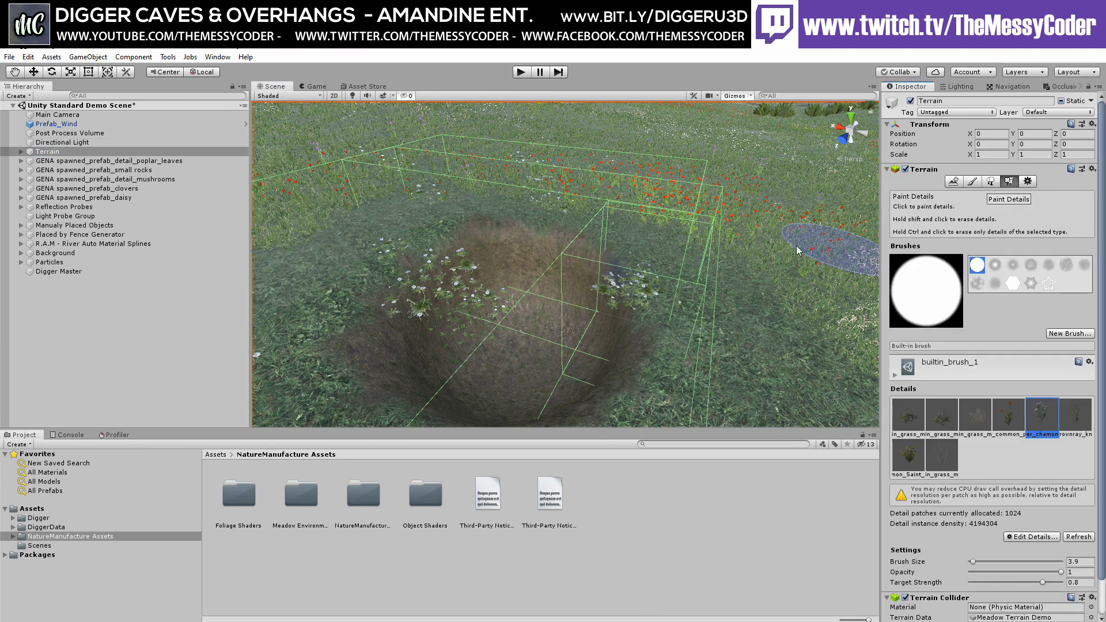
{"action": "mouse_move", "coordinate": [535, 290]}
{"action": "left_mouse_down"}
{"action": "mouse_move", "coordinate": [510, 279]}
{"action": "mouse_move", "coordinate": [608, 303]}
{"action": "mouse_move", "coordinate": [513, 329]}
{"action": "mouse_move", "coordinate": [469, 278]}
{"action": "left_mouse_up"}
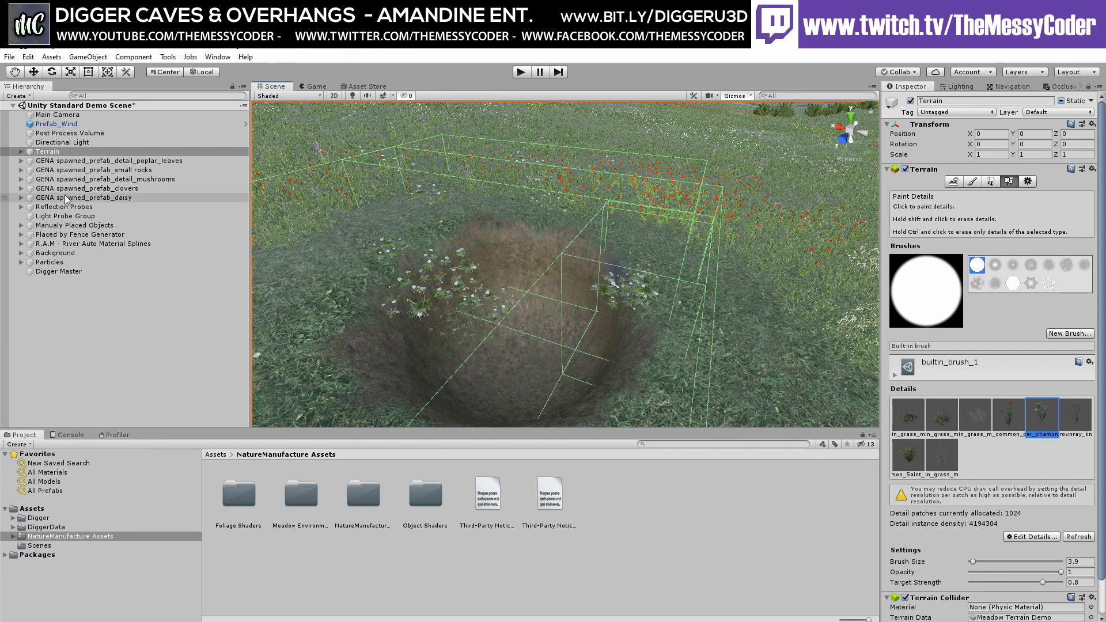
Find the spawned daisy prefabs and deactivate the two clusters of daisies floating at the pit's edges
{"action": "left_click", "coordinate": [21, 198]}
{"action": "left_click", "coordinate": [52, 199]}
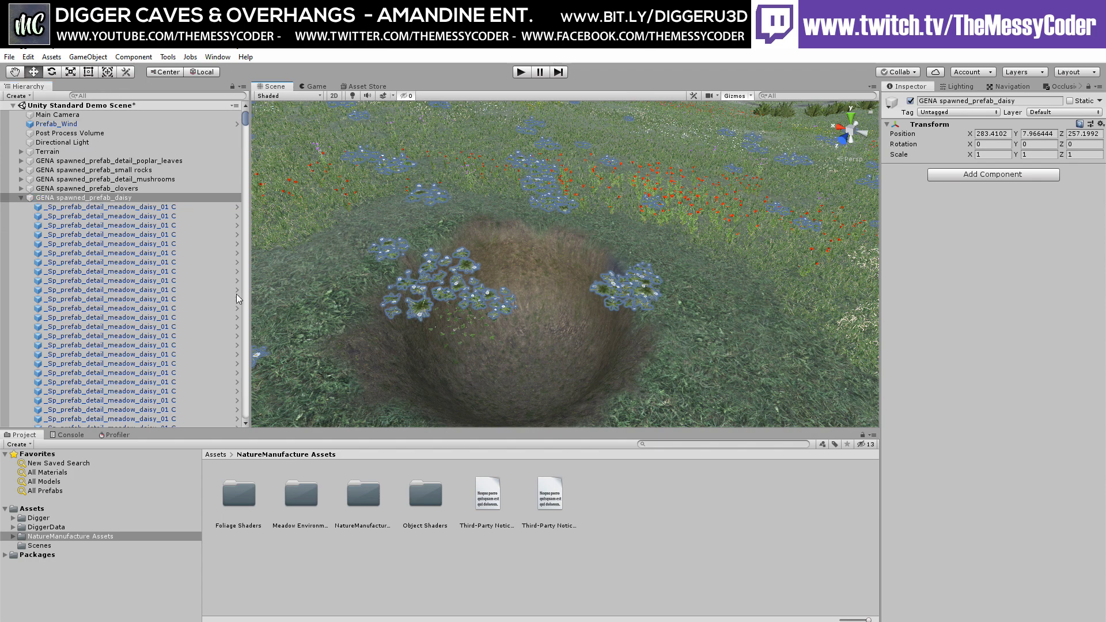
{"action": "left_click", "coordinate": [446, 283]}
{"action": "left_click_drag", "start_coordinate": [536, 256], "coordinate": [358, 360]}
{"action": "left_click_drag", "start_coordinate": [541, 226], "coordinate": [335, 372]}
{"action": "left_click", "coordinate": [910, 101]}
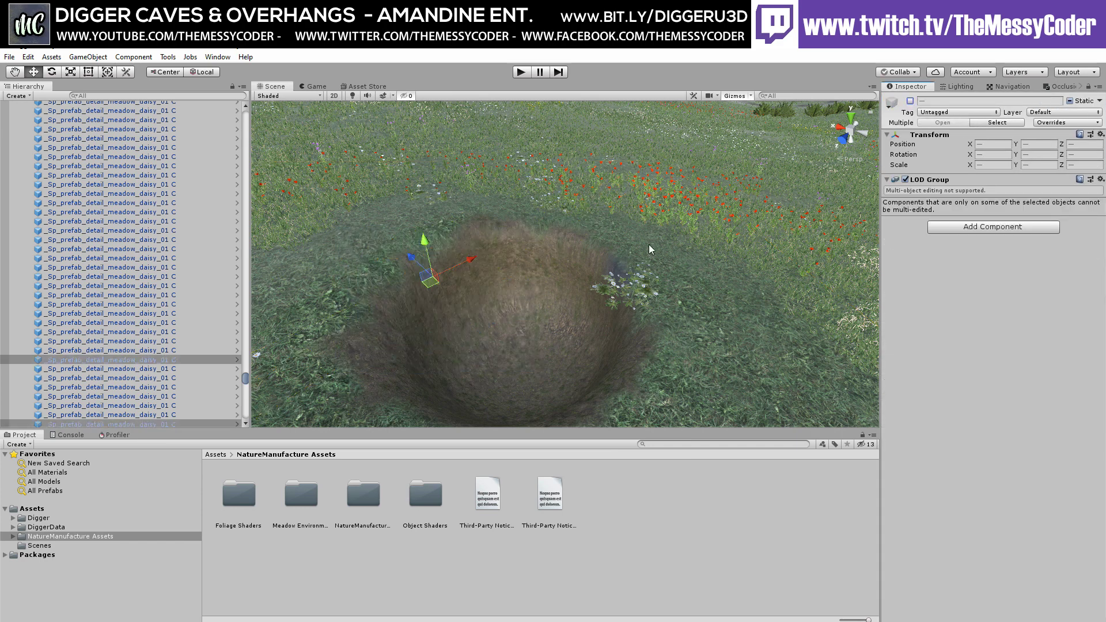
{"action": "left_click_drag", "start_coordinate": [527, 245], "coordinate": [673, 335]}
{"action": "left_click", "coordinate": [910, 101]}
Examine the cleared pit and the surrounding meadow from a distance and from several sides
{"action": "left_click_drag", "start_coordinate": [752, 199], "coordinate": [501, 264], "text": "alt"}
{"action": "key", "text": "w"}
{"action": "right_click_drag", "start_coordinate": [501, 264], "coordinate": [433, 249]}
{"action": "key", "text": "s"}
{"action": "key", "text": "d"}
{"action": "left_click_drag", "start_coordinate": [433, 249], "coordinate": [380, 262], "text": "alt"}
{"action": "left_click_drag", "start_coordinate": [244, 378], "coordinate": [197, 115]}
{"action": "left_click", "coordinate": [171, 114]}
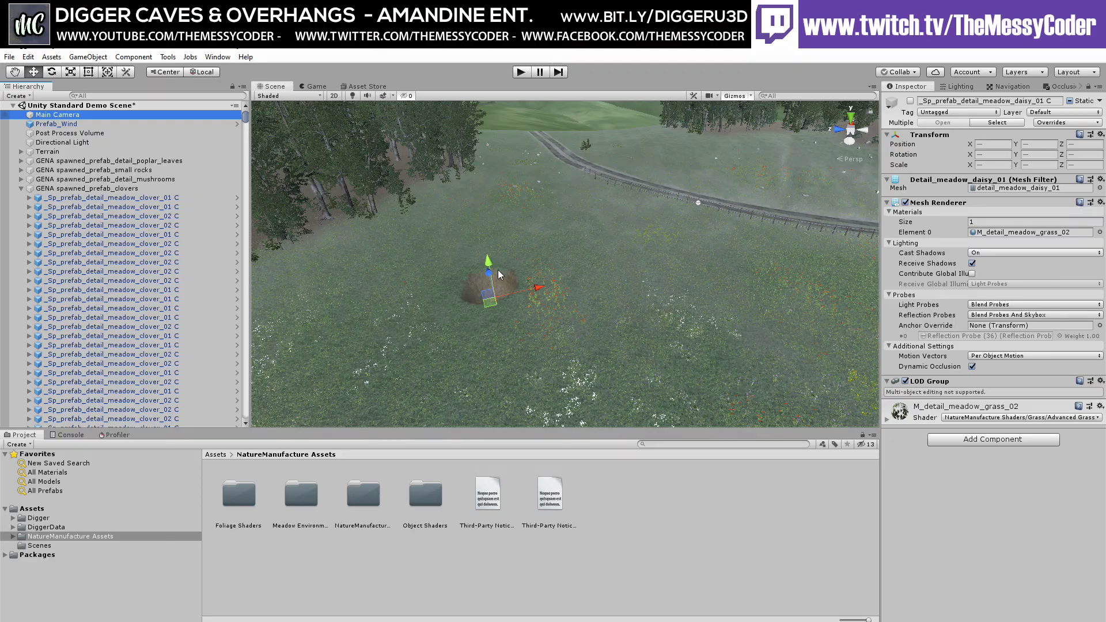
{"action": "left_click_drag", "start_coordinate": [493, 268], "coordinate": [510, 271], "text": "alt"}
{"action": "mouse_move", "coordinate": [511, 271]}
{"action": "right_mouse_down"}
{"action": "mouse_move", "coordinate": [469, 295]}
{"action": "mouse_move", "coordinate": [506, 275]}
{"action": "right_mouse_up"}
{"action": "key", "text": "w"}
{"action": "left_click_drag", "start_coordinate": [506, 274], "coordinate": [607, 249], "text": "alt"}
{"action": "right_click_drag", "start_coordinate": [607, 250], "coordinate": [608, 250]}
{"action": "key", "text": "d"}
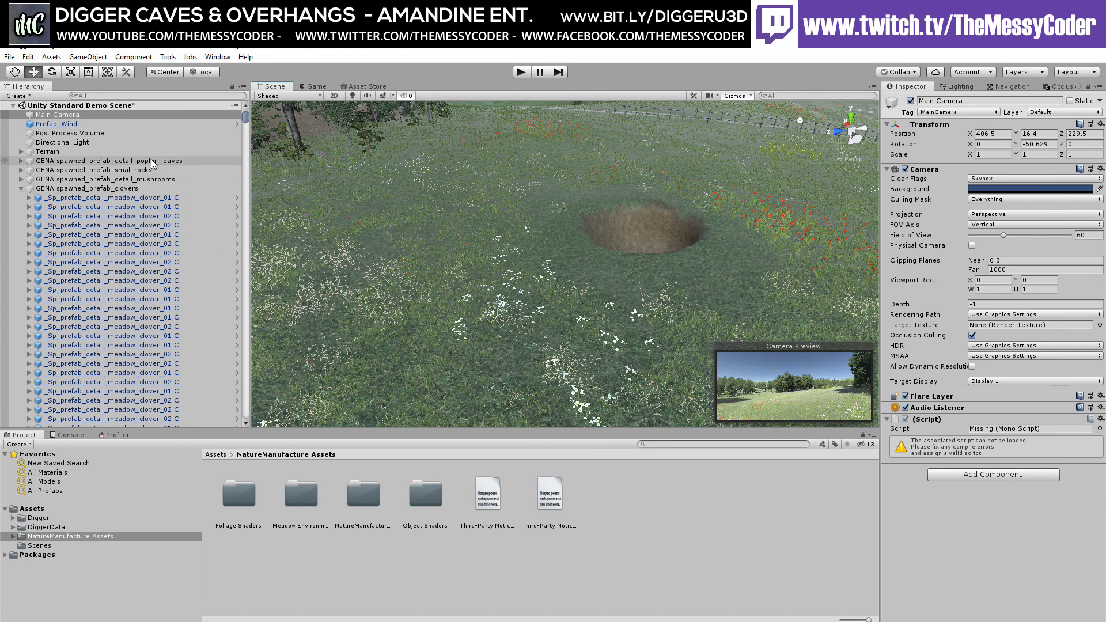
Collapse the GENA spawned clovers and daisy groups in the scene hierarchy
{"action": "left_click", "coordinate": [21, 189]}
{"action": "left_click", "coordinate": [23, 198]}
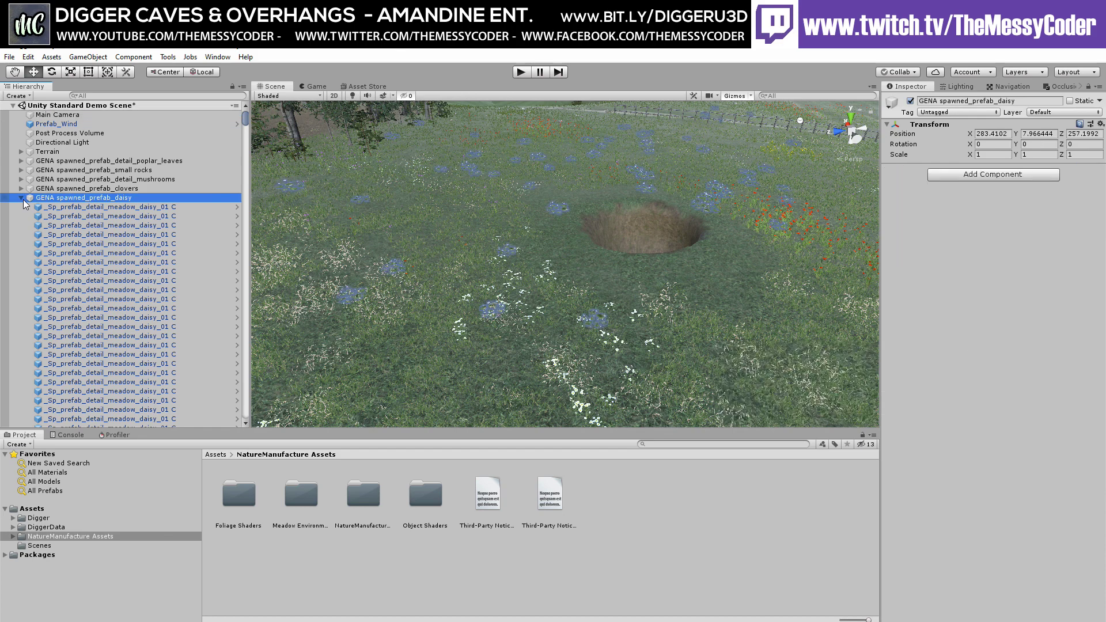
{"action": "left_click", "coordinate": [21, 198]}
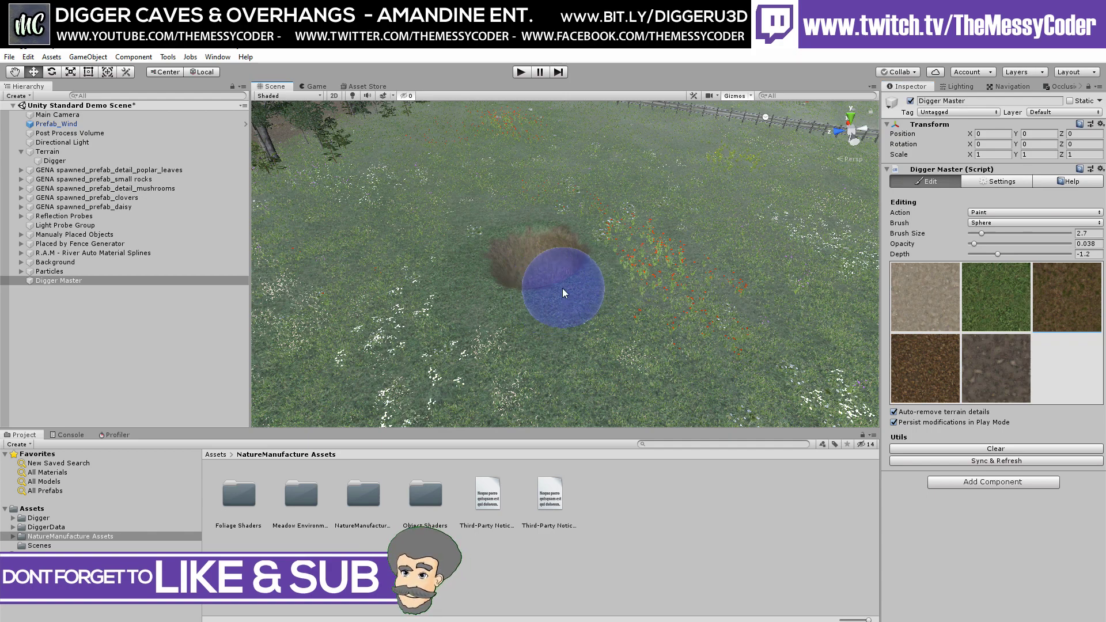
Set Digger Master's action to Dig and dig a shallow trench from the pit across the grass
{"action": "left_click_drag", "start_coordinate": [550, 287], "coordinate": [631, 325], "text": "alt"}
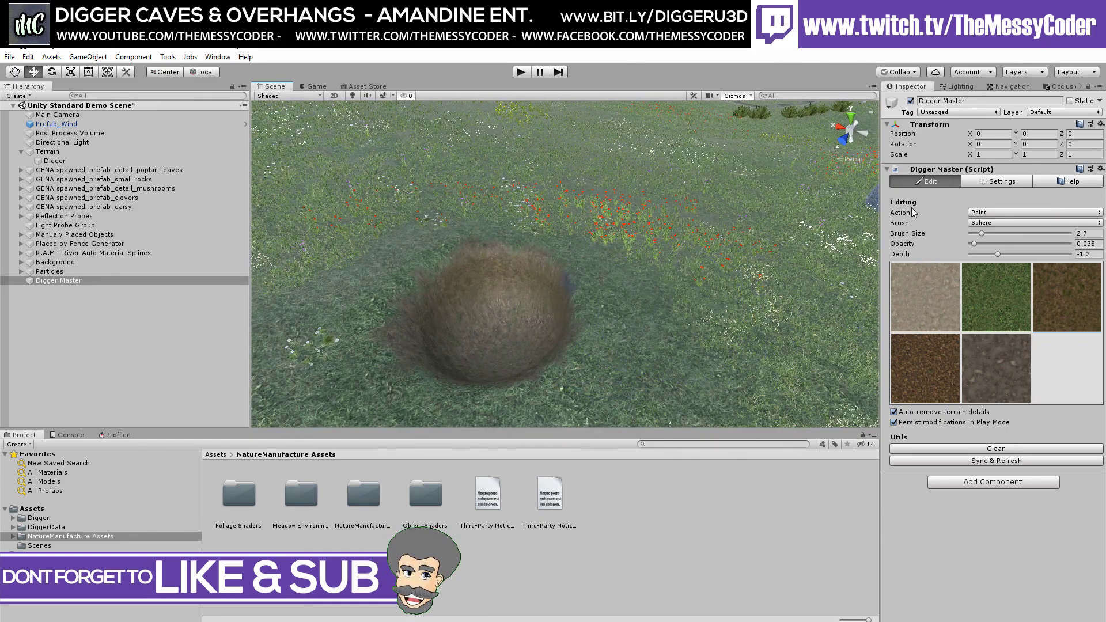
{"action": "right_click_drag", "start_coordinate": [575, 226], "coordinate": [588, 237]}
{"action": "key", "text": "s"}
{"action": "left_click", "coordinate": [1035, 212]}
{"action": "left_click", "coordinate": [992, 225]}
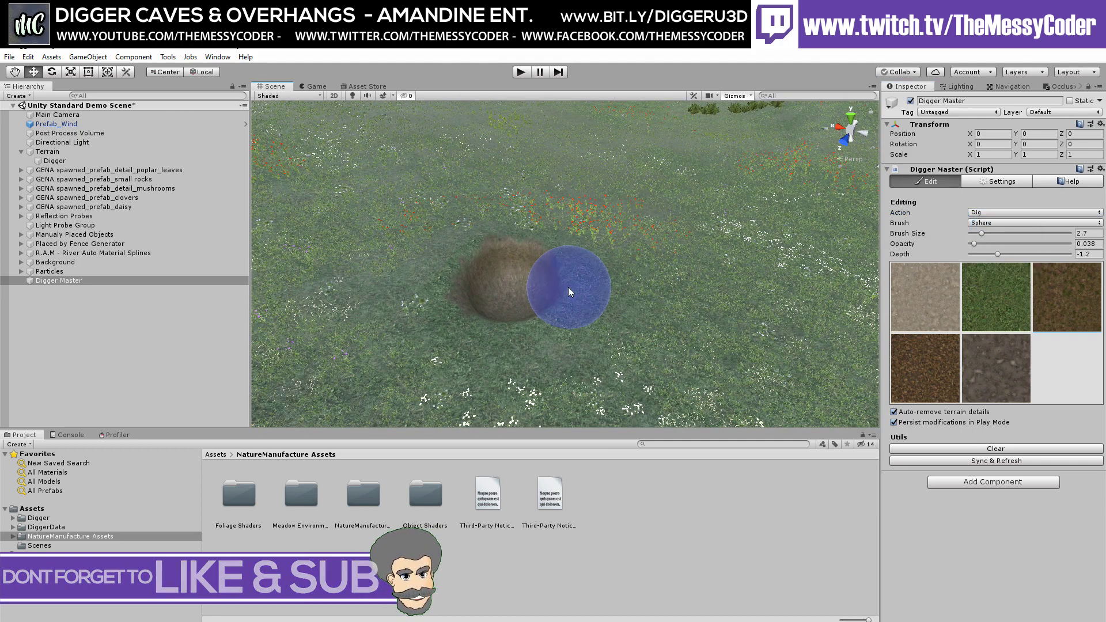
{"action": "mouse_move", "coordinate": [569, 286]}
{"action": "left_mouse_down"}
{"action": "mouse_move", "coordinate": [713, 273]}
{"action": "mouse_move", "coordinate": [527, 300]}
{"action": "mouse_move", "coordinate": [612, 303]}
{"action": "mouse_move", "coordinate": [624, 297]}
{"action": "mouse_move", "coordinate": [477, 307]}
{"action": "mouse_move", "coordinate": [627, 292]}
{"action": "mouse_move", "coordinate": [582, 302]}
{"action": "left_mouse_up"}
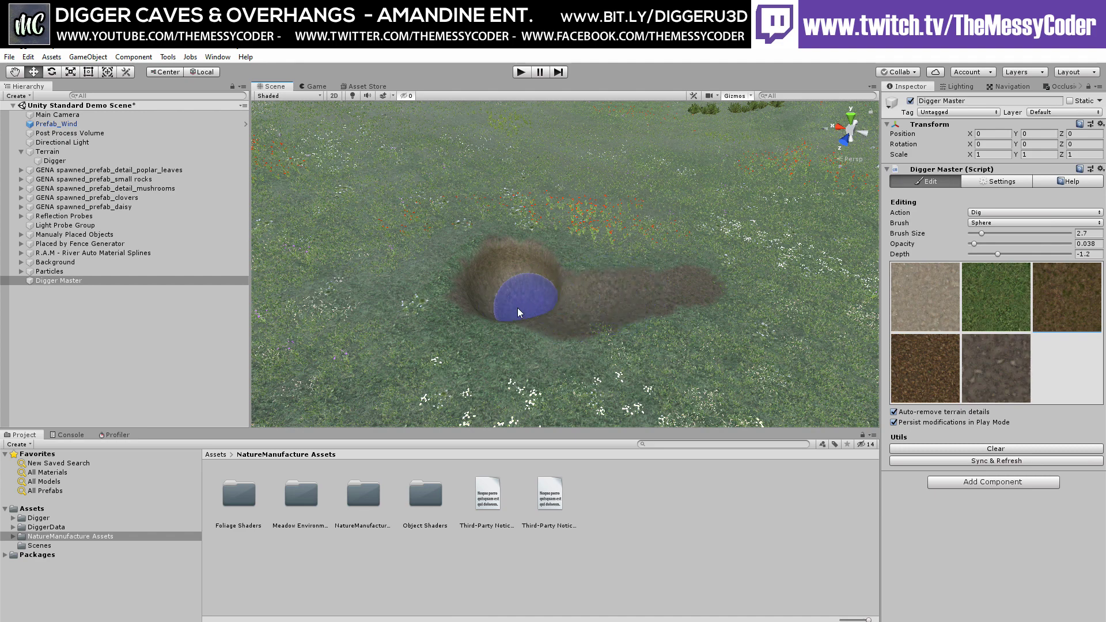
Dig out the pit's floor and side to enlarge it and deepen the adjoining trench
{"action": "mouse_move", "coordinate": [515, 312]}
{"action": "left_mouse_down"}
{"action": "mouse_move", "coordinate": [561, 320]}
{"action": "mouse_move", "coordinate": [581, 308]}
{"action": "mouse_move", "coordinate": [522, 308]}
{"action": "mouse_move", "coordinate": [602, 309]}
{"action": "mouse_move", "coordinate": [544, 301]}
{"action": "left_mouse_up"}
{"action": "key", "text": "w"}
{"action": "key", "text": "a"}
{"action": "right_click_drag", "start_coordinate": [544, 301], "coordinate": [641, 302]}
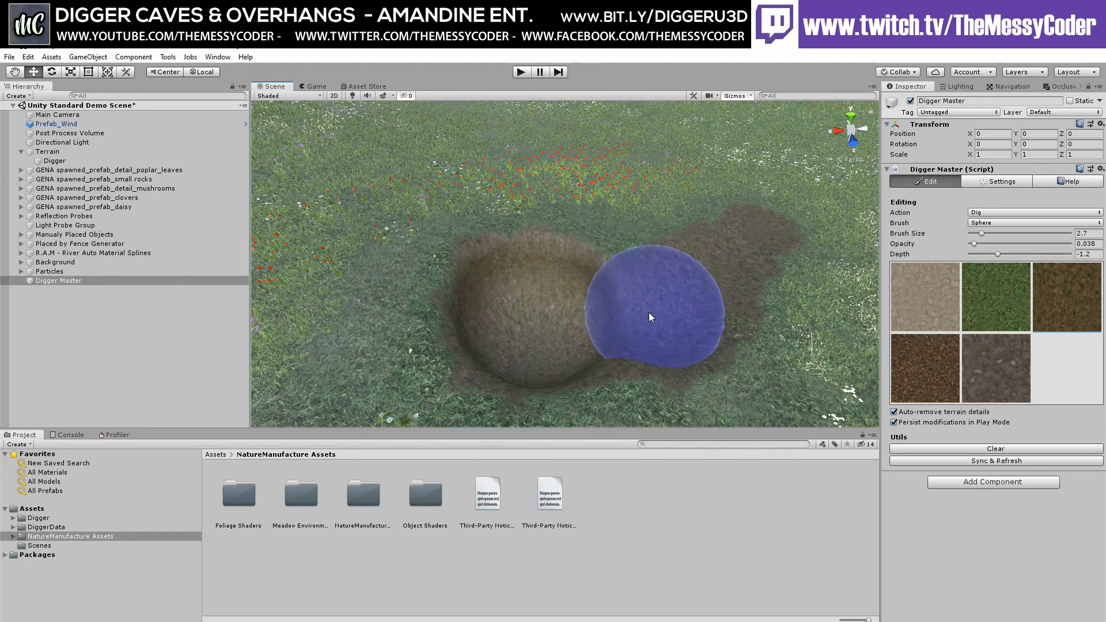
{"action": "mouse_move", "coordinate": [645, 316]}
{"action": "left_mouse_down"}
{"action": "mouse_move", "coordinate": [587, 338]}
{"action": "mouse_move", "coordinate": [698, 263]}
{"action": "mouse_move", "coordinate": [663, 316]}
{"action": "mouse_move", "coordinate": [599, 335]}
{"action": "mouse_move", "coordinate": [700, 284]}
{"action": "mouse_move", "coordinate": [618, 324]}
{"action": "mouse_move", "coordinate": [694, 291]}
{"action": "mouse_move", "coordinate": [717, 247]}
{"action": "left_mouse_up"}
Move into the pit and dig a round tunnel into its wall
{"action": "key", "text": "w"}
{"action": "mouse_move", "coordinate": [717, 247]}
{"action": "right_mouse_down"}
{"action": "mouse_move", "coordinate": [699, 274]}
{"action": "mouse_move", "coordinate": [829, 229]}
{"action": "mouse_move", "coordinate": [638, 267]}
{"action": "mouse_move", "coordinate": [516, 235]}
{"action": "mouse_move", "coordinate": [530, 229]}
{"action": "right_mouse_up"}
{"action": "mouse_move", "coordinate": [530, 230]}
{"action": "left_mouse_down", "text": "alt"}
{"action": "mouse_move", "coordinate": [580, 214]}
{"action": "mouse_move", "coordinate": [562, 212]}
{"action": "left_mouse_up", "text": "alt"}
{"action": "key", "text": "w"}
{"action": "mouse_move", "coordinate": [563, 212]}
{"action": "right_mouse_down"}
{"action": "mouse_move", "coordinate": [553, 198]}
{"action": "mouse_move", "coordinate": [544, 222]}
{"action": "right_mouse_up"}
{"action": "mouse_move", "coordinate": [521, 249]}
{"action": "left_mouse_down"}
{"action": "mouse_move", "coordinate": [509, 277]}
{"action": "mouse_move", "coordinate": [526, 281]}
{"action": "mouse_move", "coordinate": [506, 281]}
{"action": "mouse_move", "coordinate": [542, 277]}
{"action": "left_mouse_up"}
{"action": "mouse_move", "coordinate": [572, 276]}
{"action": "right_mouse_down"}
{"action": "mouse_move", "coordinate": [531, 272]}
{"action": "mouse_move", "coordinate": [514, 251]}
{"action": "mouse_move", "coordinate": [525, 260]}
{"action": "right_mouse_up"}
{"action": "key", "text": "w"}
{"action": "mouse_move", "coordinate": [524, 260]}
{"action": "left_mouse_down"}
{"action": "mouse_move", "coordinate": [515, 243]}
{"action": "mouse_move", "coordinate": [531, 248]}
{"action": "mouse_move", "coordinate": [490, 234]}
{"action": "mouse_move", "coordinate": [511, 213]}
{"action": "mouse_move", "coordinate": [514, 243]}
{"action": "left_mouse_up"}
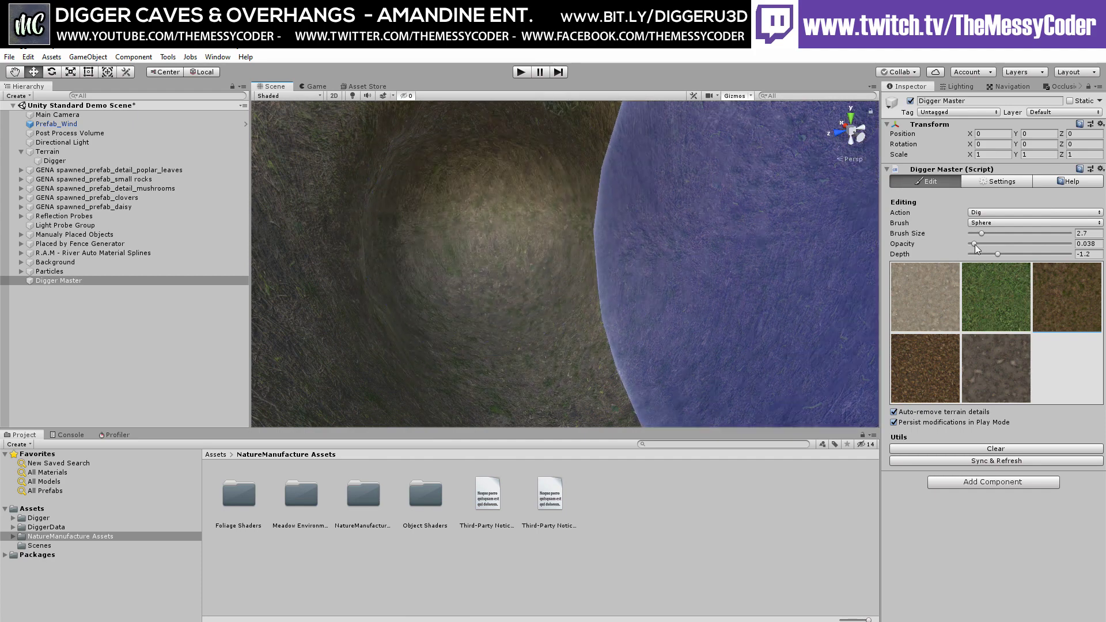
Reduce the brush size to 1.8 and dig further into the end of the tunnel
{"action": "right_click_drag", "start_coordinate": [553, 272], "coordinate": [665, 265]}
{"action": "key", "text": "s"}
{"action": "mouse_move", "coordinate": [665, 265]}
{"action": "left_mouse_down", "text": "alt"}
{"action": "mouse_move", "coordinate": [615, 227]}
{"action": "mouse_move", "coordinate": [477, 261]}
{"action": "left_mouse_up", "text": "alt"}
{"action": "key", "text": "w"}
{"action": "right_click_drag", "start_coordinate": [477, 260], "coordinate": [427, 250]}
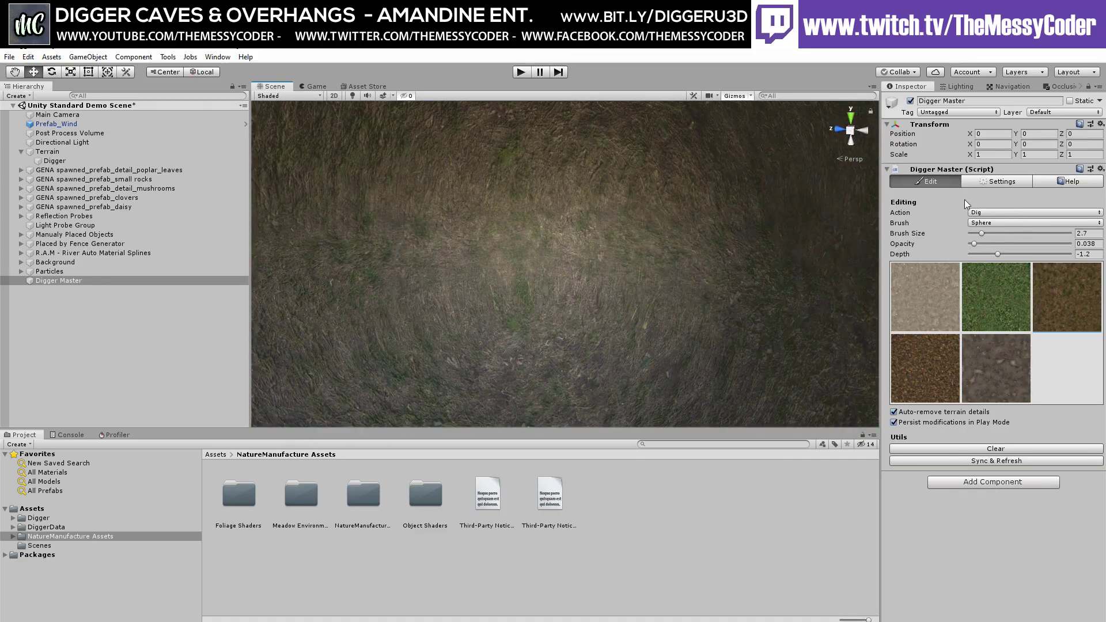
{"action": "left_click_drag", "start_coordinate": [982, 234], "coordinate": [977, 234]}
{"action": "mouse_move", "coordinate": [478, 232]}
{"action": "left_mouse_down"}
{"action": "mouse_move", "coordinate": [477, 220]}
{"action": "mouse_move", "coordinate": [502, 223]}
{"action": "mouse_move", "coordinate": [485, 252]}
{"action": "left_mouse_up"}
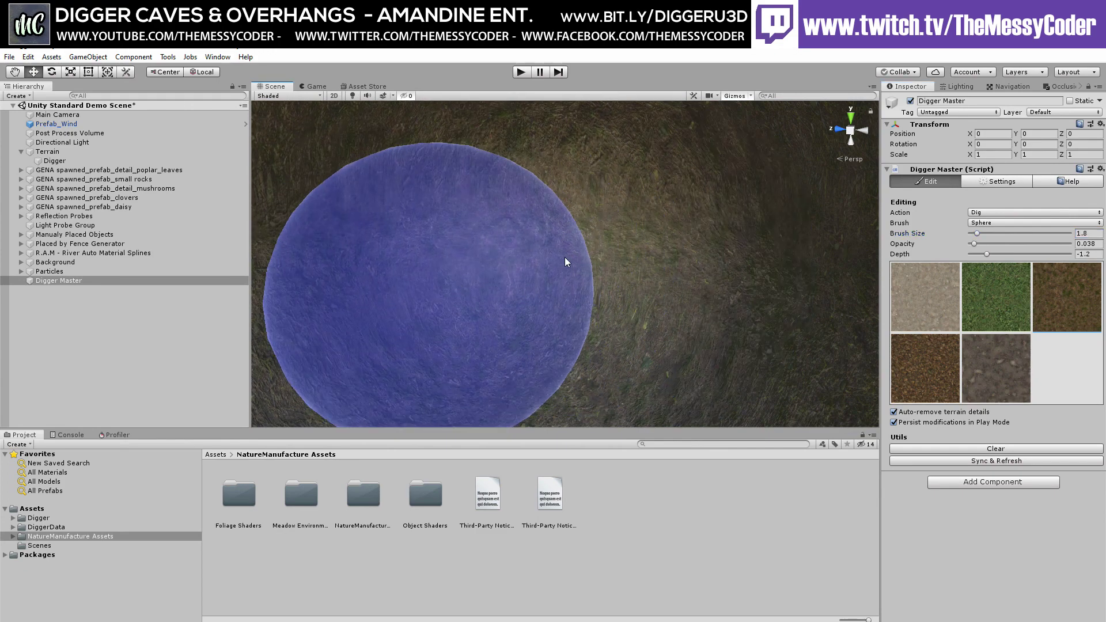
{"action": "mouse_move", "coordinate": [565, 257]}
{"action": "left_mouse_down", "text": "alt"}
{"action": "mouse_move", "coordinate": [672, 276]}
{"action": "mouse_move", "coordinate": [709, 266]}
{"action": "left_mouse_up", "text": "alt"}
{"action": "right_click_drag", "start_coordinate": [708, 266], "coordinate": [546, 241]}
{"action": "key", "text": "w"}
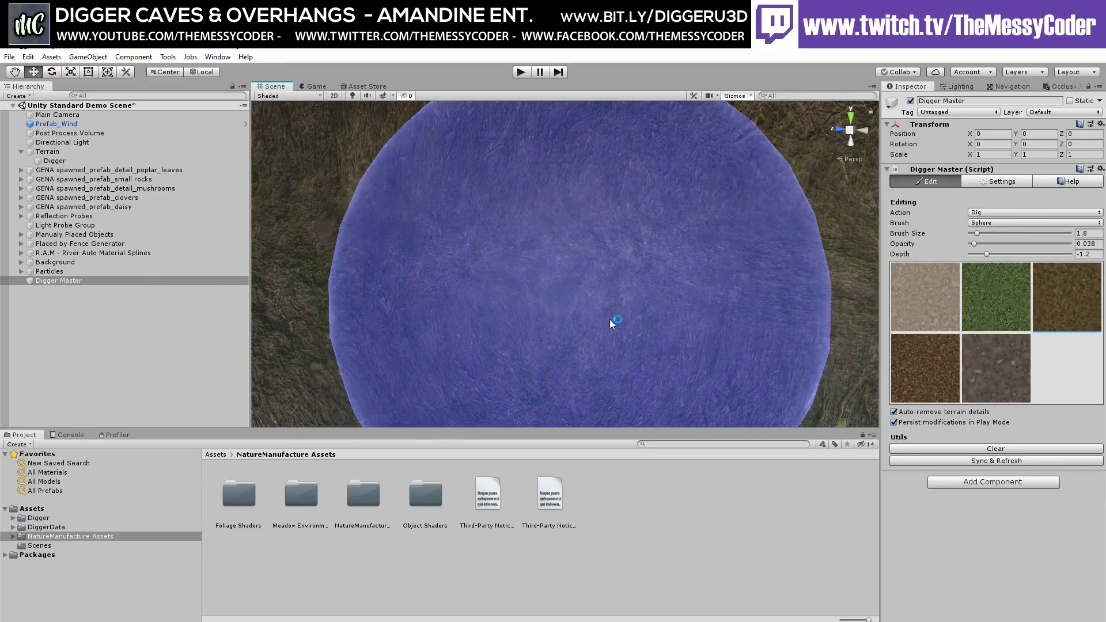
Switch the action to Add and build up soil along the upper edge of the pit
{"action": "scroll", "coordinate": [610, 320], "scroll_direction": "down", "scroll_amount": 3}
{"action": "left_click_drag", "start_coordinate": [610, 319], "coordinate": [649, 327], "text": "alt"}
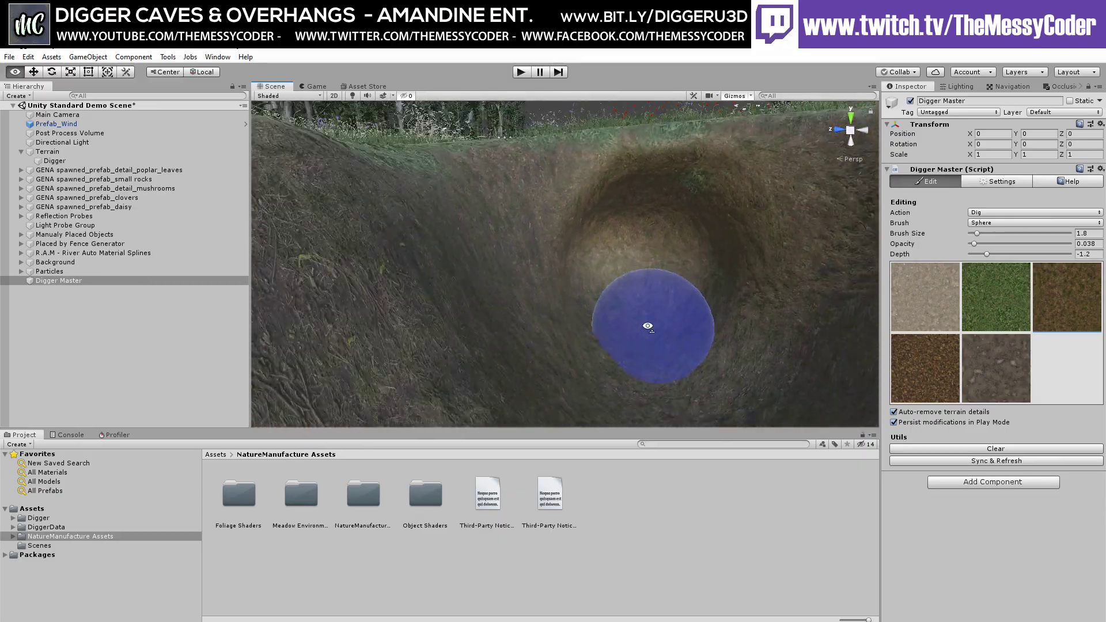
{"action": "right_click_drag", "start_coordinate": [648, 326], "coordinate": [979, 265]}
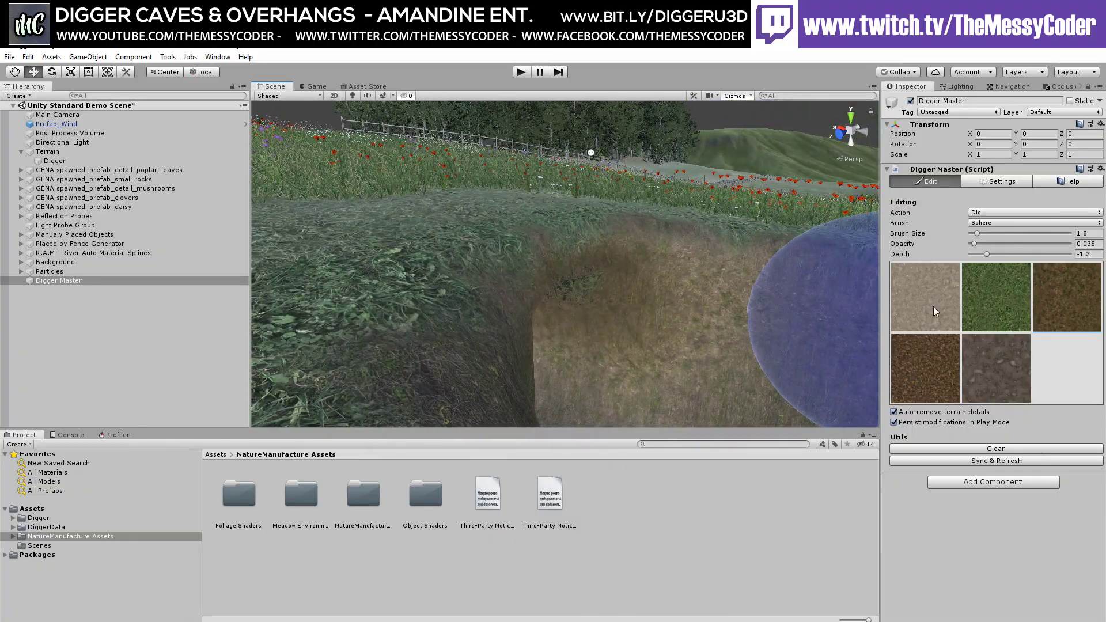
{"action": "left_click", "coordinate": [986, 213]}
{"action": "left_click", "coordinate": [994, 237]}
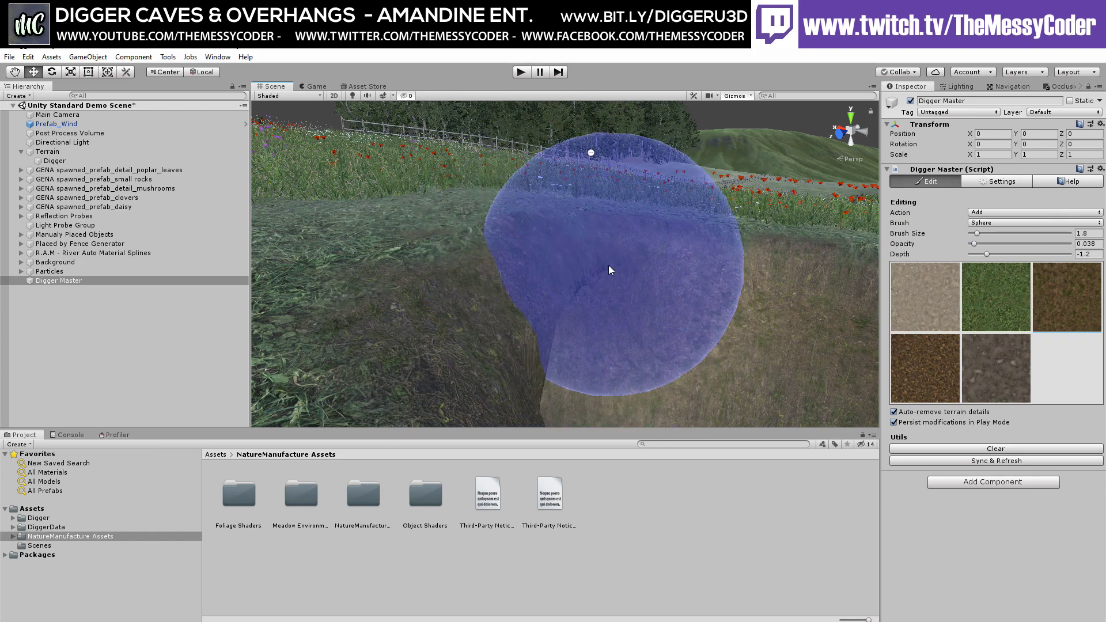
{"action": "mouse_move", "coordinate": [593, 301]}
{"action": "left_mouse_down", "text": "alt"}
{"action": "mouse_move", "coordinate": [662, 306]}
{"action": "mouse_move", "coordinate": [619, 298]}
{"action": "mouse_move", "coordinate": [600, 279]}
{"action": "left_mouse_up", "text": "alt"}
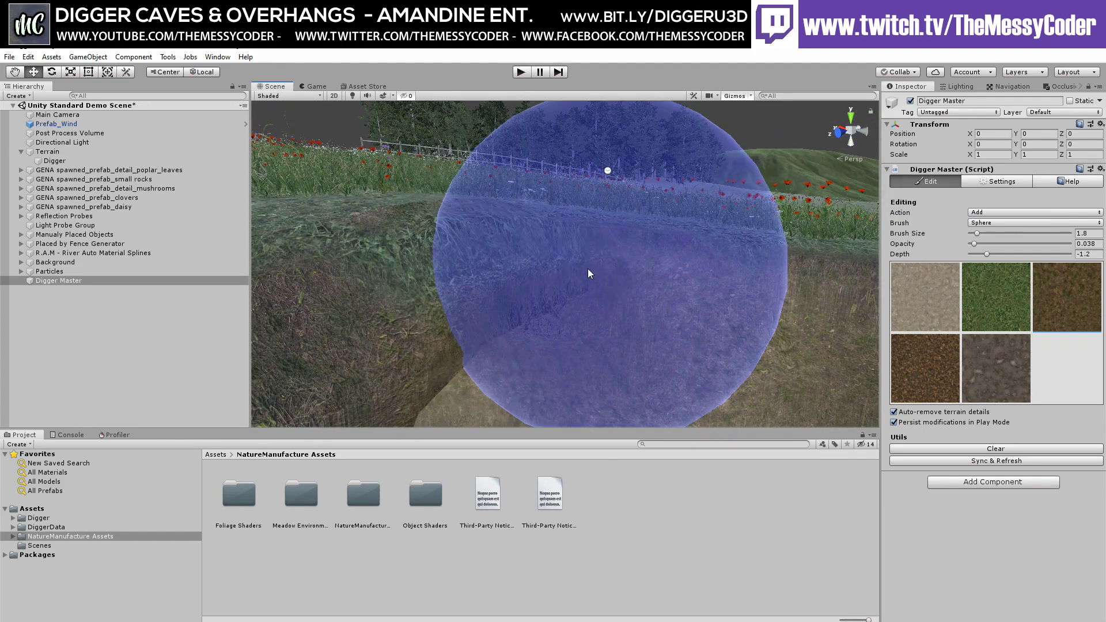
{"action": "mouse_move", "coordinate": [581, 312]}
{"action": "left_mouse_down", "text": "alt"}
{"action": "mouse_move", "coordinate": [634, 326]}
{"action": "mouse_move", "coordinate": [516, 323]}
{"action": "mouse_move", "coordinate": [447, 335]}
{"action": "left_mouse_up", "text": "alt"}
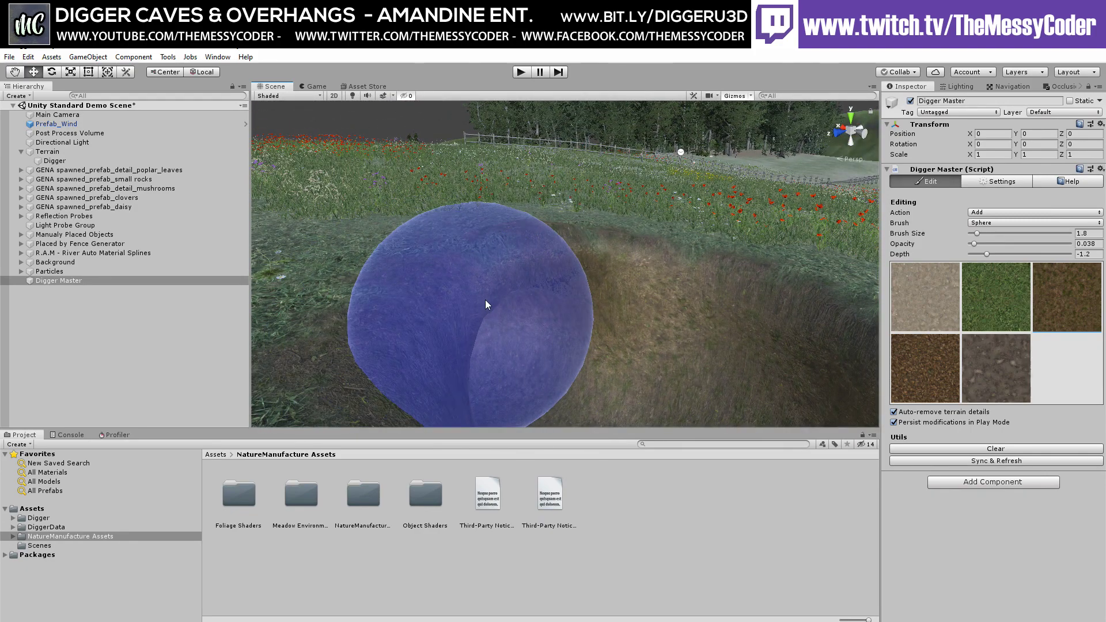
{"action": "mouse_move", "coordinate": [496, 305]}
{"action": "left_mouse_down", "text": "alt"}
{"action": "mouse_move", "coordinate": [431, 296]}
{"action": "mouse_move", "coordinate": [597, 301]}
{"action": "mouse_move", "coordinate": [688, 254]}
{"action": "mouse_move", "coordinate": [711, 289]}
{"action": "mouse_move", "coordinate": [709, 343]}
{"action": "mouse_move", "coordinate": [760, 345]}
{"action": "mouse_move", "coordinate": [650, 323]}
{"action": "mouse_move", "coordinate": [526, 339]}
{"action": "mouse_move", "coordinate": [503, 370]}
{"action": "mouse_move", "coordinate": [447, 383]}
{"action": "mouse_move", "coordinate": [353, 339]}
{"action": "mouse_move", "coordinate": [328, 291]}
{"action": "mouse_move", "coordinate": [348, 294]}
{"action": "mouse_move", "coordinate": [294, 284]}
{"action": "mouse_move", "coordinate": [264, 292]}
{"action": "mouse_move", "coordinate": [319, 356]}
{"action": "mouse_move", "coordinate": [259, 378]}
{"action": "mouse_move", "coordinate": [271, 378]}
{"action": "mouse_move", "coordinate": [251, 363]}
{"action": "mouse_move", "coordinate": [664, 354]}
{"action": "left_mouse_up", "text": "alt"}
Dig into the cave wall using the dark grey stony texture, brush size 0.8 and depth -0.174
{"action": "left_click", "coordinate": [986, 213]}
{"action": "left_click", "coordinate": [989, 227]}
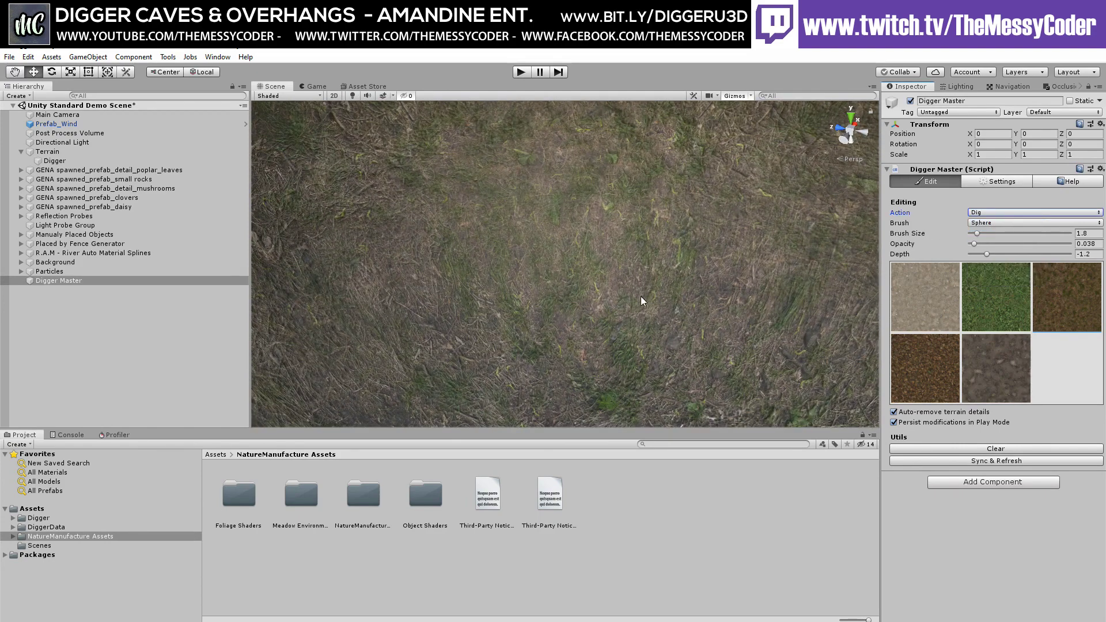
{"action": "left_click_drag", "start_coordinate": [989, 254], "coordinate": [1004, 254]}
{"action": "left_click", "coordinate": [986, 348]}
{"action": "left_click_drag", "start_coordinate": [982, 234], "coordinate": [977, 235]}
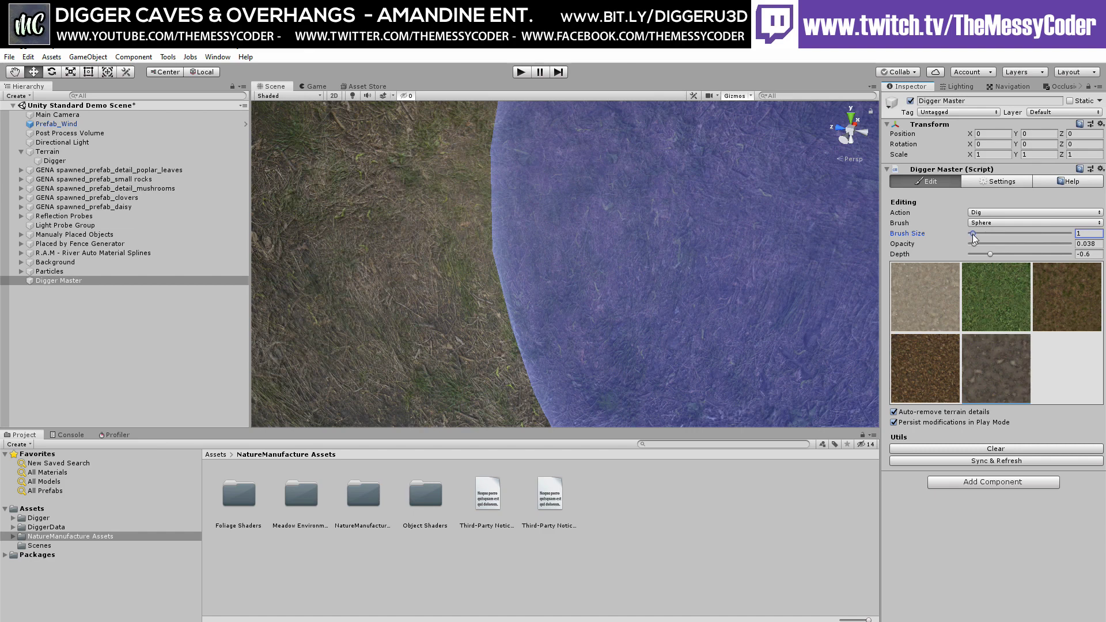
{"action": "left_click_drag", "start_coordinate": [986, 251], "coordinate": [1010, 254]}
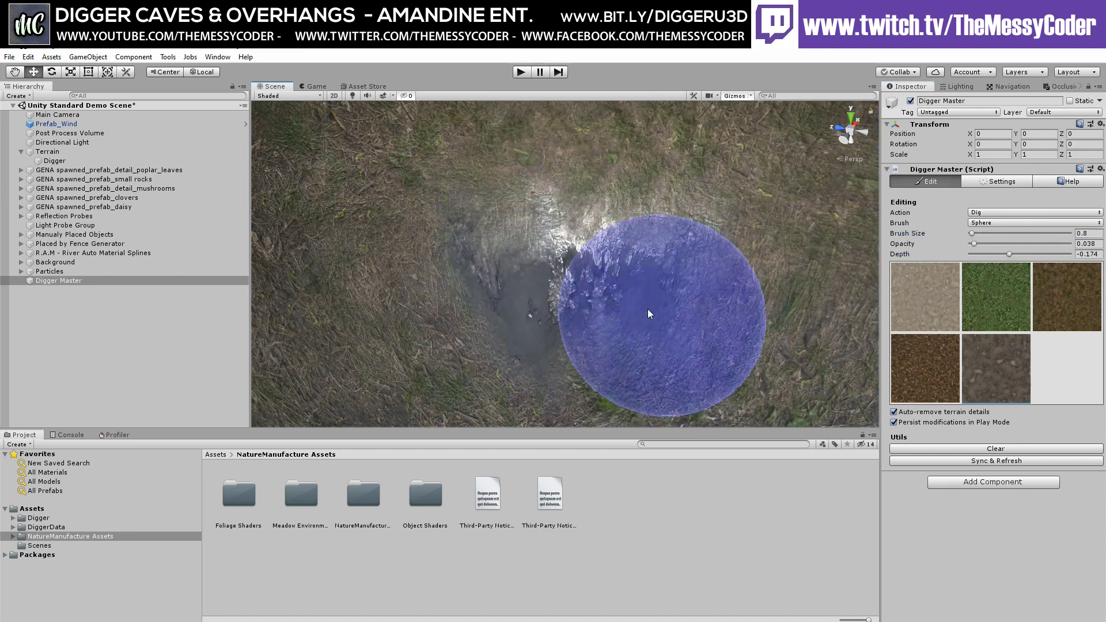
Extend the stony digging across the cave's end wall to both sides of the first hollow
{"action": "mouse_move", "coordinate": [623, 300]}
{"action": "left_mouse_down", "text": "alt"}
{"action": "mouse_move", "coordinate": [540, 299]}
{"action": "mouse_move", "coordinate": [504, 277]}
{"action": "mouse_move", "coordinate": [507, 254]}
{"action": "mouse_move", "coordinate": [544, 265]}
{"action": "mouse_move", "coordinate": [716, 232]}
{"action": "mouse_move", "coordinate": [692, 222]}
{"action": "mouse_move", "coordinate": [667, 172]}
{"action": "mouse_move", "coordinate": [636, 227]}
{"action": "mouse_move", "coordinate": [600, 236]}
{"action": "mouse_move", "coordinate": [610, 253]}
{"action": "mouse_move", "coordinate": [544, 262]}
{"action": "mouse_move", "coordinate": [655, 248]}
{"action": "mouse_move", "coordinate": [559, 277]}
{"action": "mouse_move", "coordinate": [551, 309]}
{"action": "mouse_move", "coordinate": [707, 277]}
{"action": "mouse_move", "coordinate": [542, 292]}
{"action": "mouse_move", "coordinate": [528, 333]}
{"action": "mouse_move", "coordinate": [614, 275]}
{"action": "mouse_move", "coordinate": [677, 278]}
{"action": "left_mouse_up", "text": "alt"}
{"action": "mouse_move", "coordinate": [677, 278]}
{"action": "right_mouse_down"}
{"action": "mouse_move", "coordinate": [657, 284]}
{"action": "mouse_move", "coordinate": [626, 249]}
{"action": "right_mouse_up"}
{"action": "key", "text": "w"}
{"action": "left_click_drag", "start_coordinate": [626, 249], "coordinate": [499, 296], "text": "alt"}
{"action": "scroll", "coordinate": [561, 287], "scroll_direction": "down", "scroll_amount": 6}
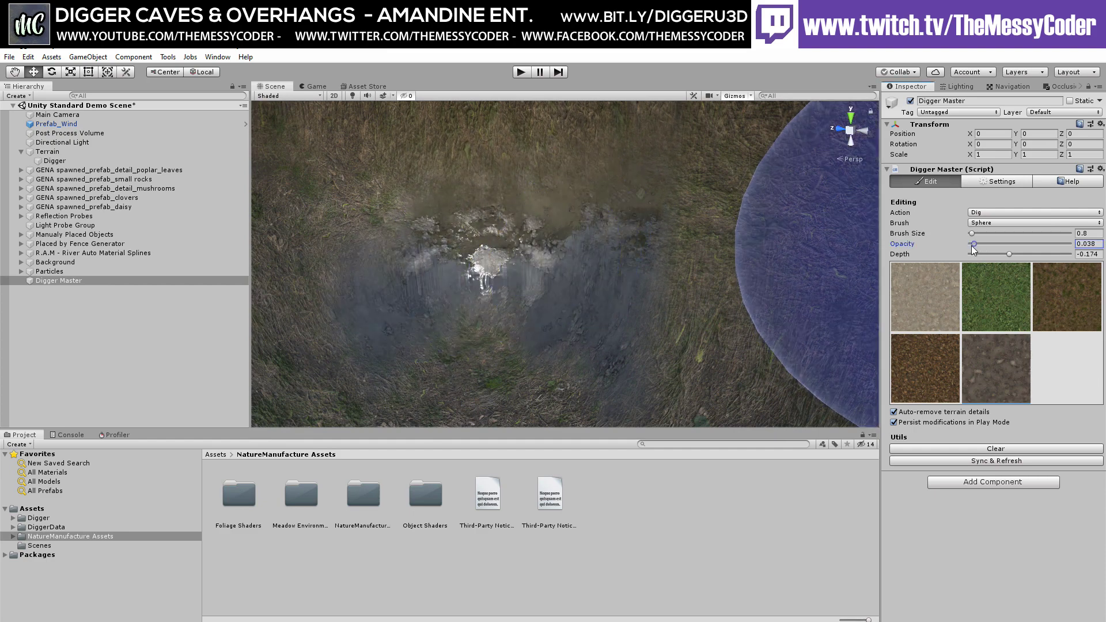
Set the brush opacity to 0.177 and dig further into the stony end wall of the cave
{"action": "left_click_drag", "start_coordinate": [974, 244], "coordinate": [989, 244]}
{"action": "mouse_move", "coordinate": [507, 309]}
{"action": "left_mouse_down"}
{"action": "mouse_move", "coordinate": [573, 267]}
{"action": "mouse_move", "coordinate": [494, 239]}
{"action": "mouse_move", "coordinate": [484, 292]}
{"action": "mouse_move", "coordinate": [598, 288]}
{"action": "mouse_move", "coordinate": [433, 288]}
{"action": "mouse_move", "coordinate": [528, 308]}
{"action": "mouse_move", "coordinate": [489, 321]}
{"action": "mouse_move", "coordinate": [671, 295]}
{"action": "mouse_move", "coordinate": [626, 279]}
{"action": "mouse_move", "coordinate": [515, 316]}
{"action": "left_mouse_up"}
{"action": "right_click_drag", "start_coordinate": [516, 316], "coordinate": [516, 316]}
{"action": "key", "text": "a"}
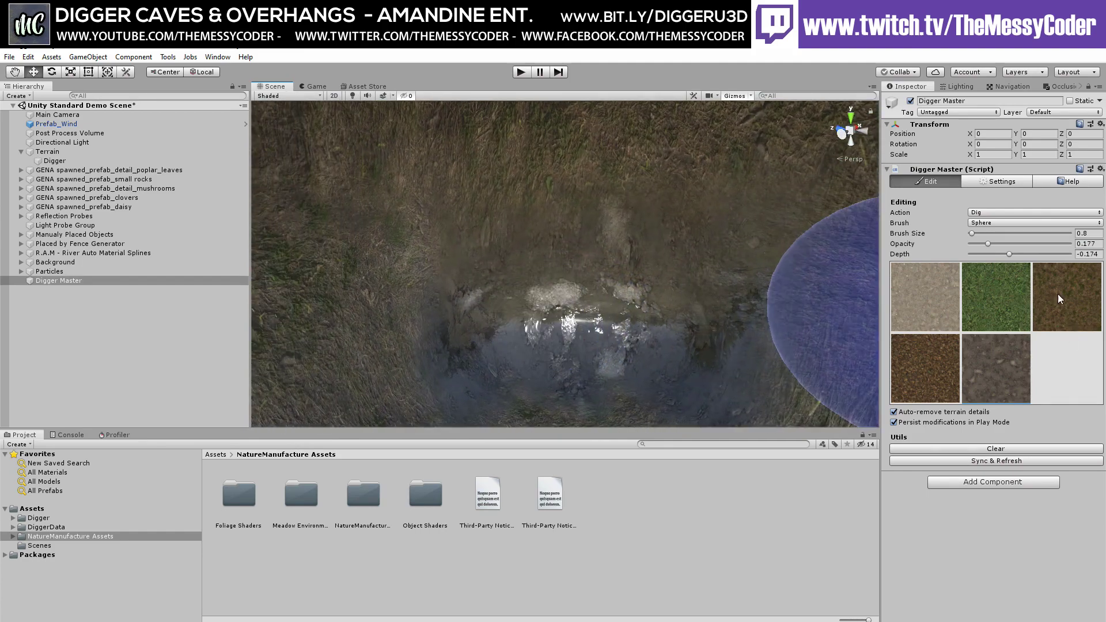
Dig a wide hollow into the cave's end wall using the brown leaf-litter texture
{"action": "left_click", "coordinate": [923, 375]}
{"action": "mouse_move", "coordinate": [634, 369]}
{"action": "left_mouse_down"}
{"action": "mouse_move", "coordinate": [554, 362]}
{"action": "mouse_move", "coordinate": [495, 377]}
{"action": "mouse_move", "coordinate": [616, 363]}
{"action": "mouse_move", "coordinate": [568, 351]}
{"action": "mouse_move", "coordinate": [612, 354]}
{"action": "mouse_move", "coordinate": [639, 372]}
{"action": "mouse_move", "coordinate": [479, 375]}
{"action": "mouse_move", "coordinate": [444, 391]}
{"action": "mouse_move", "coordinate": [598, 355]}
{"action": "mouse_move", "coordinate": [459, 382]}
{"action": "mouse_move", "coordinate": [573, 384]}
{"action": "mouse_move", "coordinate": [511, 375]}
{"action": "mouse_move", "coordinate": [491, 395]}
{"action": "mouse_move", "coordinate": [496, 421]}
{"action": "left_mouse_up"}
{"action": "mouse_move", "coordinate": [496, 421]}
{"action": "right_mouse_down"}
{"action": "mouse_move", "coordinate": [486, 398]}
{"action": "mouse_move", "coordinate": [495, 391]}
{"action": "right_mouse_up"}
{"action": "mouse_move", "coordinate": [498, 388]}
{"action": "left_mouse_down"}
{"action": "mouse_move", "coordinate": [569, 363]}
{"action": "mouse_move", "coordinate": [481, 372]}
{"action": "mouse_move", "coordinate": [562, 340]}
{"action": "mouse_move", "coordinate": [493, 317]}
{"action": "mouse_move", "coordinate": [440, 351]}
{"action": "mouse_move", "coordinate": [518, 340]}
{"action": "mouse_move", "coordinate": [411, 347]}
{"action": "mouse_move", "coordinate": [617, 311]}
{"action": "mouse_move", "coordinate": [543, 337]}
{"action": "left_mouse_up"}
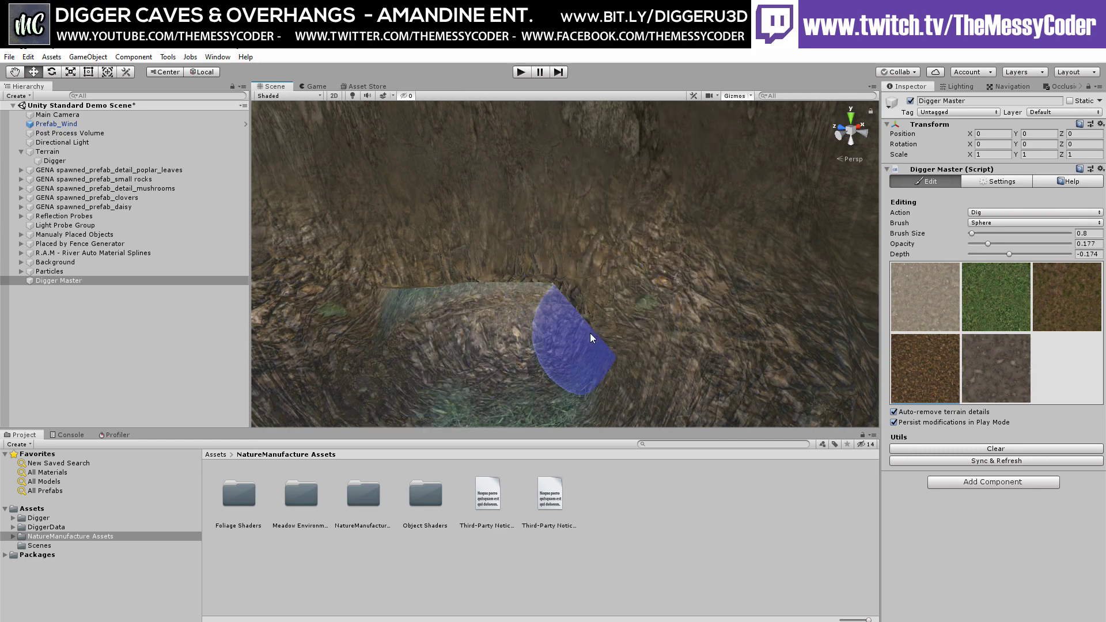
{"action": "right_click_drag", "start_coordinate": [579, 336], "coordinate": [584, 336]}
{"action": "key", "text": "s"}
{"action": "left_click_drag", "start_coordinate": [585, 336], "coordinate": [514, 321], "text": "alt"}
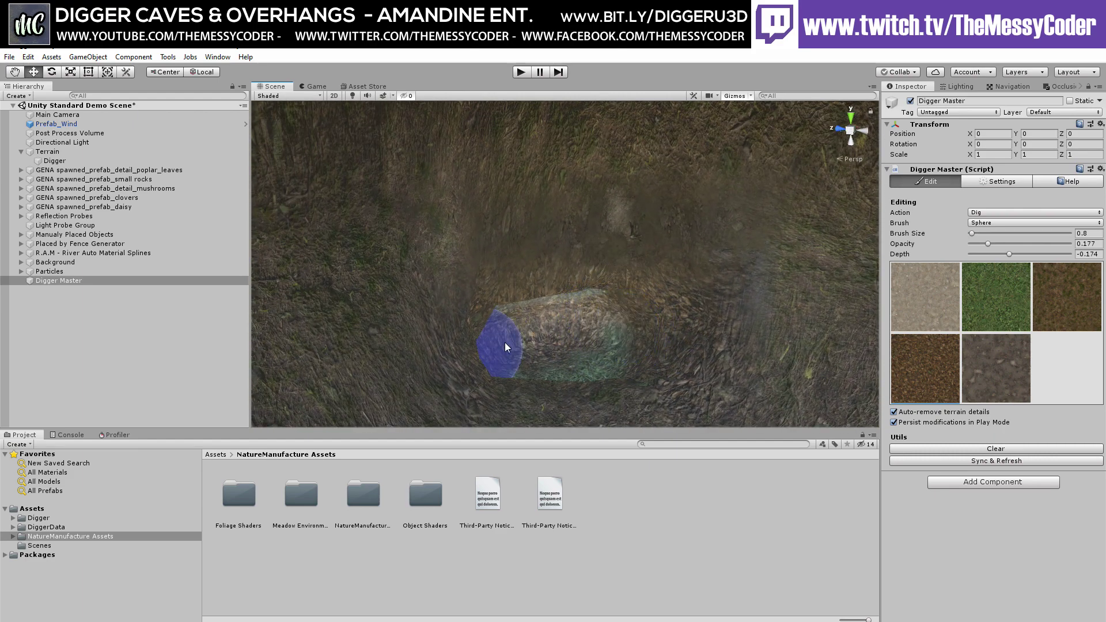
{"action": "mouse_move", "coordinate": [596, 339]}
{"action": "left_mouse_down", "text": "alt"}
{"action": "mouse_move", "coordinate": [523, 366]}
{"action": "mouse_move", "coordinate": [455, 321]}
{"action": "left_mouse_up", "text": "alt"}
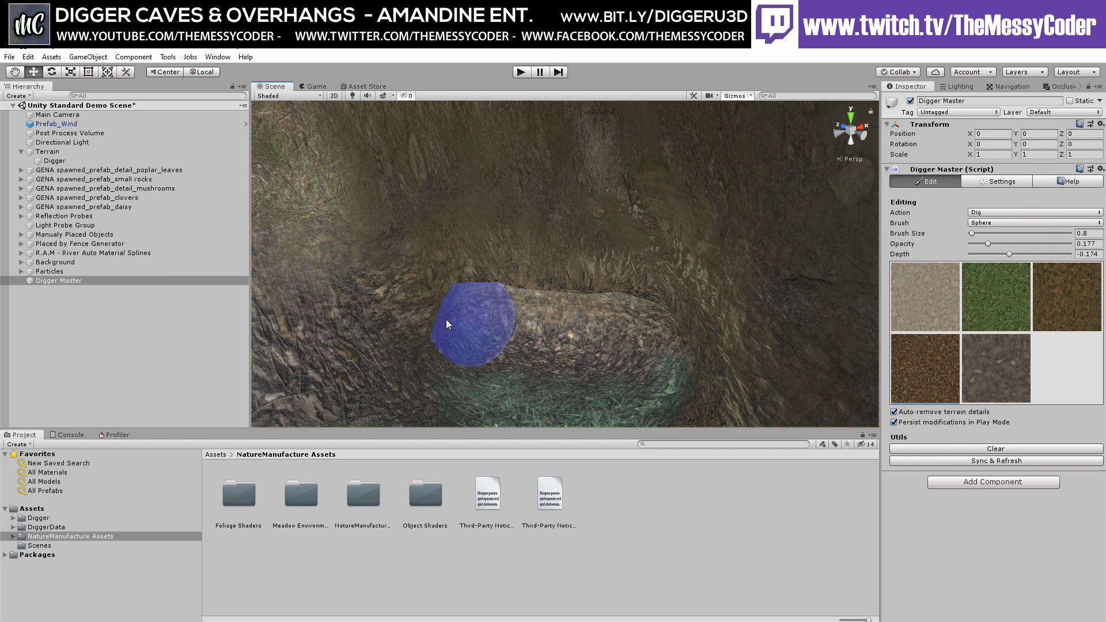
{"action": "left_click_drag", "start_coordinate": [549, 339], "coordinate": [585, 336], "text": "alt"}
{"action": "scroll", "coordinate": [586, 335], "scroll_direction": "down", "scroll_amount": 3}
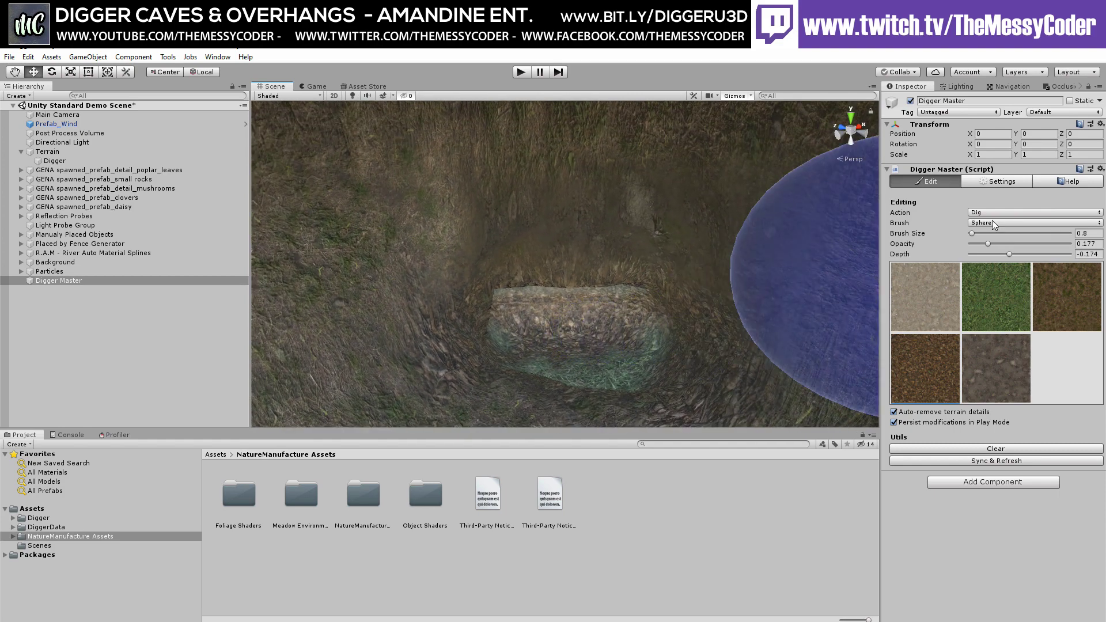
{"action": "left_click", "coordinate": [990, 214]}
{"action": "left_click", "coordinate": [979, 274]}
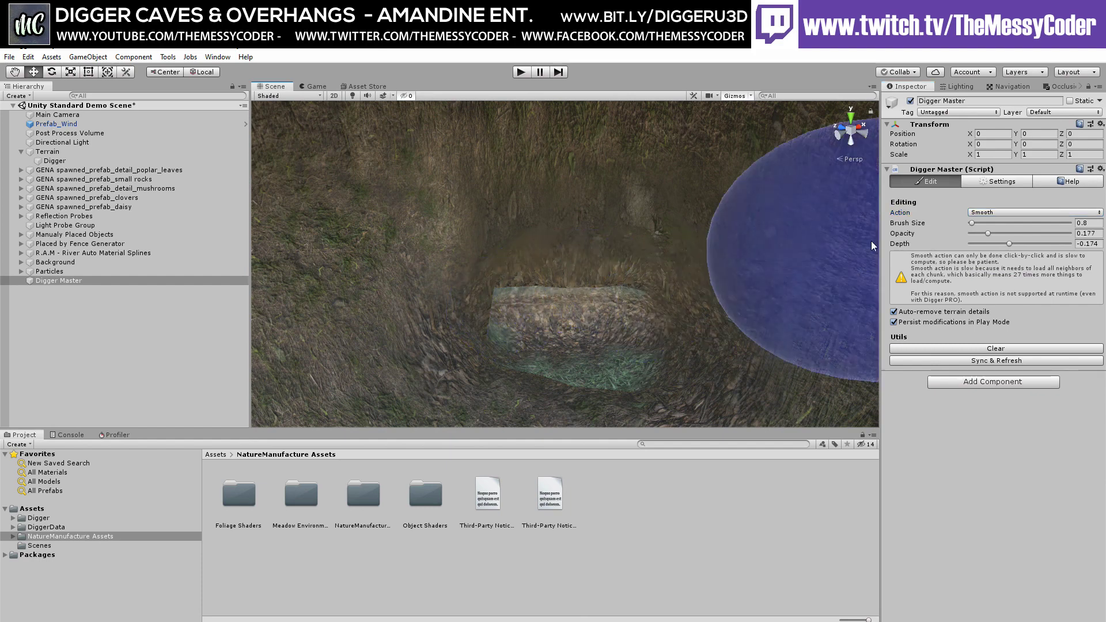
{"action": "left_click", "coordinate": [990, 213]}
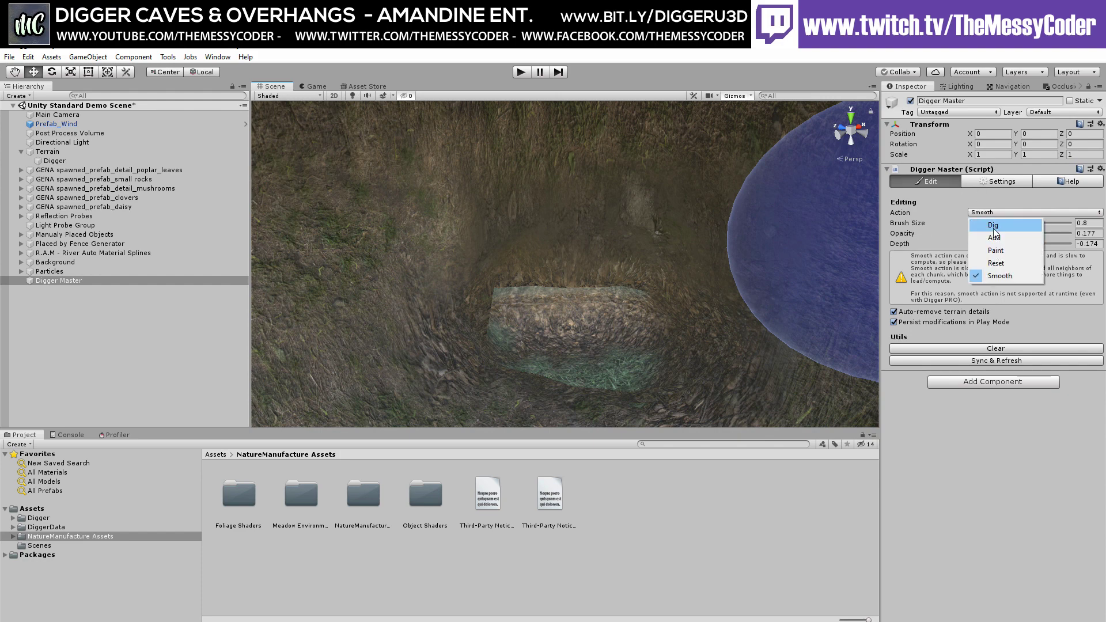
{"action": "left_click", "coordinate": [993, 226]}
Dig deeper into the leafy hollow with the Half Sphere brush, raising the opacity to 0.415
{"action": "left_click", "coordinate": [990, 223]}
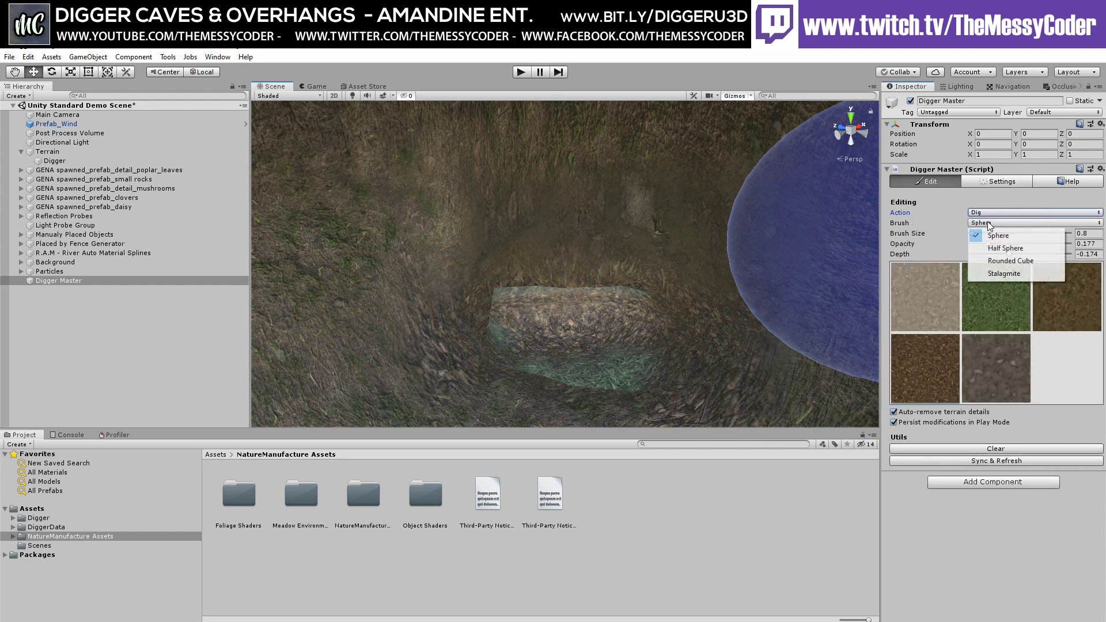
{"action": "left_click", "coordinate": [1001, 249]}
{"action": "mouse_move", "coordinate": [540, 331]}
{"action": "left_mouse_down"}
{"action": "mouse_move", "coordinate": [592, 325]}
{"action": "mouse_move", "coordinate": [516, 333]}
{"action": "mouse_move", "coordinate": [628, 327]}
{"action": "mouse_move", "coordinate": [484, 330]}
{"action": "mouse_move", "coordinate": [565, 317]}
{"action": "mouse_move", "coordinate": [619, 317]}
{"action": "mouse_move", "coordinate": [490, 329]}
{"action": "left_mouse_up"}
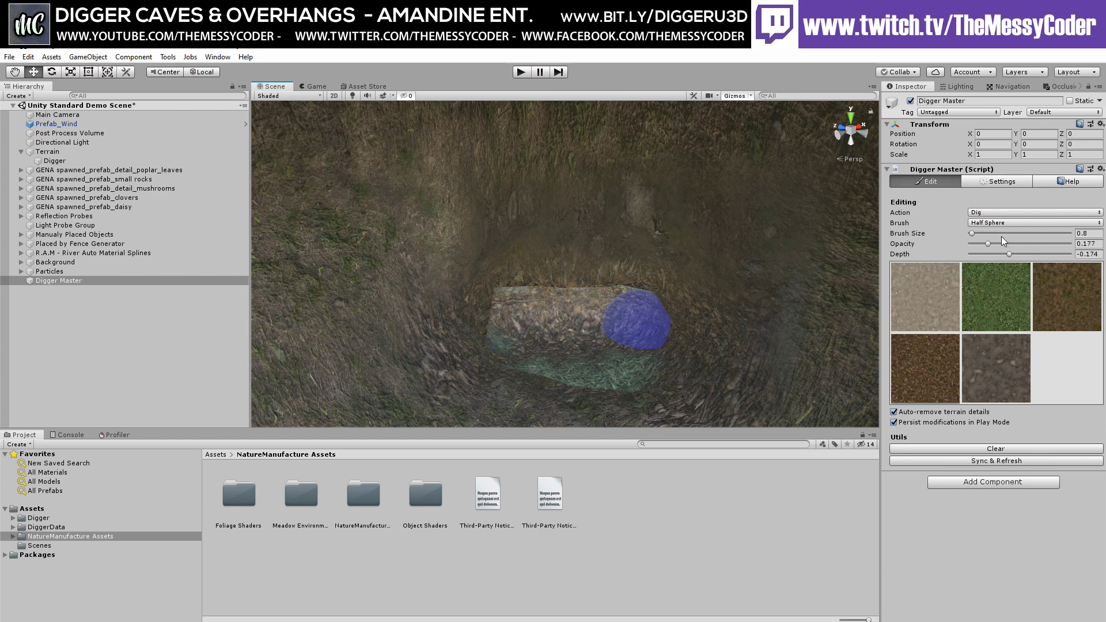
{"action": "mouse_move", "coordinate": [1006, 244]}
{"action": "left_mouse_down"}
{"action": "mouse_move", "coordinate": [989, 243]}
{"action": "mouse_move", "coordinate": [1012, 243]}
{"action": "left_mouse_up"}
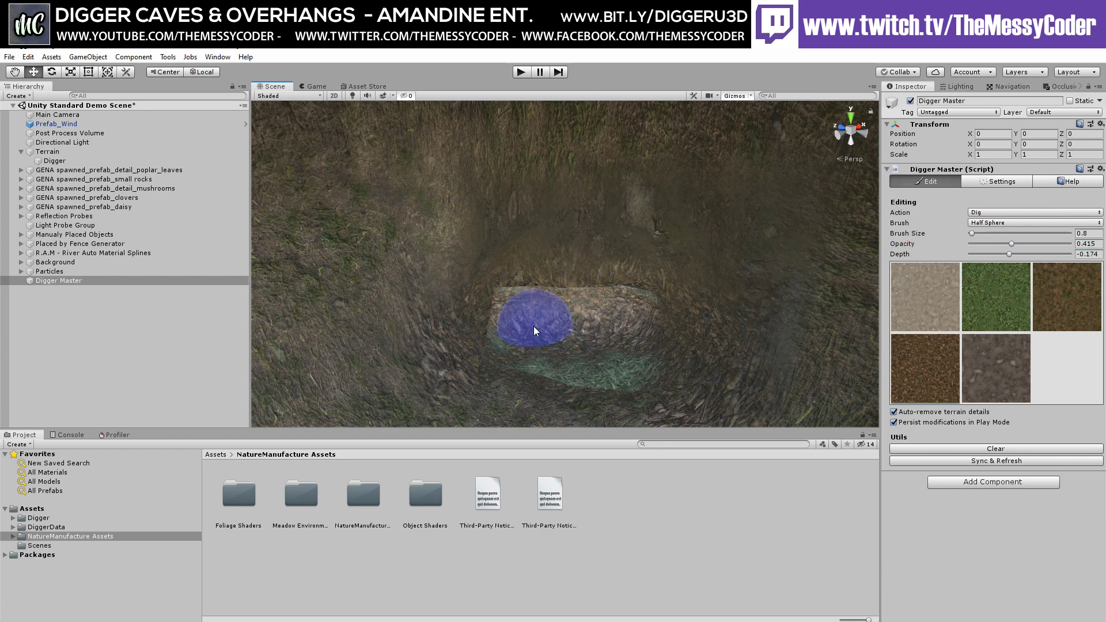
{"action": "mouse_move", "coordinate": [535, 325]}
{"action": "left_mouse_down"}
{"action": "mouse_move", "coordinate": [606, 321]}
{"action": "mouse_move", "coordinate": [520, 323]}
{"action": "mouse_move", "coordinate": [532, 315]}
{"action": "left_mouse_up"}
{"action": "mouse_move", "coordinate": [604, 329]}
{"action": "left_mouse_down"}
{"action": "mouse_move", "coordinate": [512, 326]}
{"action": "mouse_move", "coordinate": [618, 329]}
{"action": "mouse_move", "coordinate": [531, 318]}
{"action": "mouse_move", "coordinate": [621, 310]}
{"action": "mouse_move", "coordinate": [542, 324]}
{"action": "mouse_move", "coordinate": [563, 322]}
{"action": "left_mouse_up"}
{"action": "mouse_move", "coordinate": [577, 329]}
{"action": "right_mouse_down"}
{"action": "mouse_move", "coordinate": [585, 332]}
{"action": "mouse_move", "coordinate": [555, 272]}
{"action": "mouse_move", "coordinate": [575, 388]}
{"action": "mouse_move", "coordinate": [553, 306]}
{"action": "right_mouse_up"}
{"action": "key", "text": "s"}
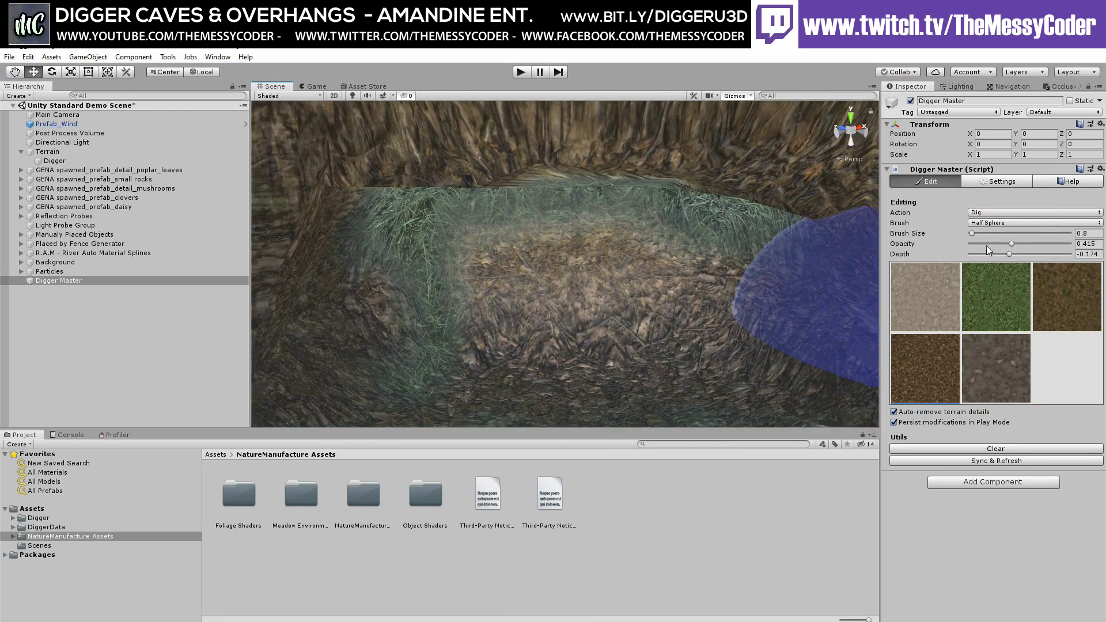
Dig across the hollow's back wall with the Rounded Cube brush
{"action": "left_click", "coordinate": [995, 224]}
{"action": "left_click", "coordinate": [1000, 264]}
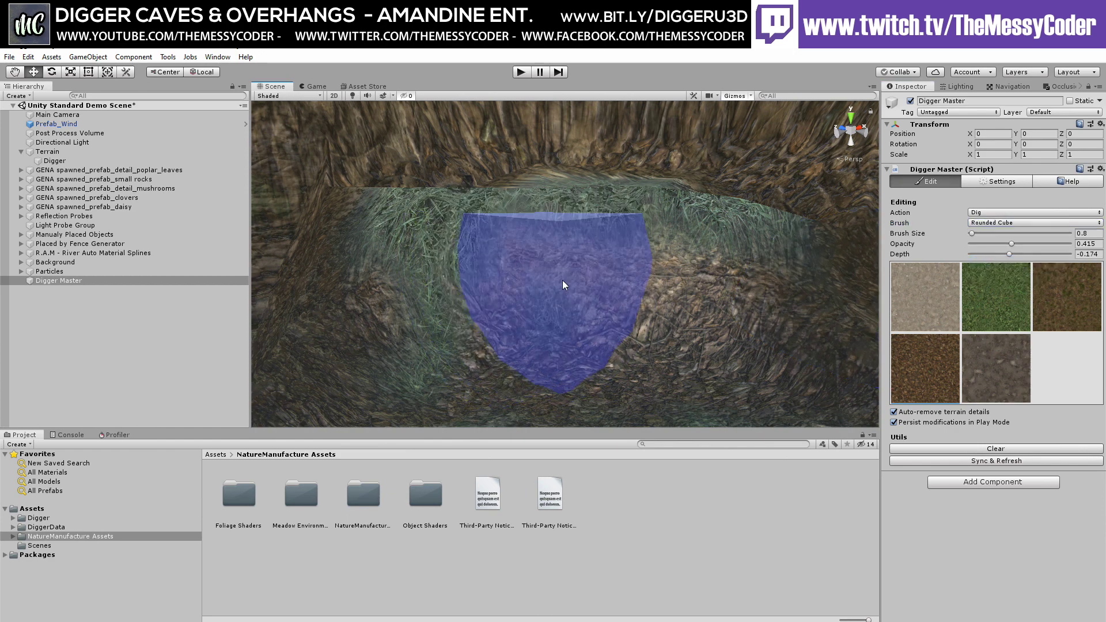
{"action": "mouse_move", "coordinate": [633, 290]}
{"action": "left_mouse_down"}
{"action": "mouse_move", "coordinate": [444, 299]}
{"action": "mouse_move", "coordinate": [658, 290]}
{"action": "mouse_move", "coordinate": [402, 294]}
{"action": "mouse_move", "coordinate": [718, 279]}
{"action": "mouse_move", "coordinate": [450, 302]}
{"action": "mouse_move", "coordinate": [573, 304]}
{"action": "mouse_move", "coordinate": [583, 313]}
{"action": "mouse_move", "coordinate": [496, 304]}
{"action": "mouse_move", "coordinate": [450, 321]}
{"action": "mouse_move", "coordinate": [465, 302]}
{"action": "mouse_move", "coordinate": [453, 297]}
{"action": "left_mouse_up"}
{"action": "right_click_drag", "start_coordinate": [453, 297], "coordinate": [448, 288]}
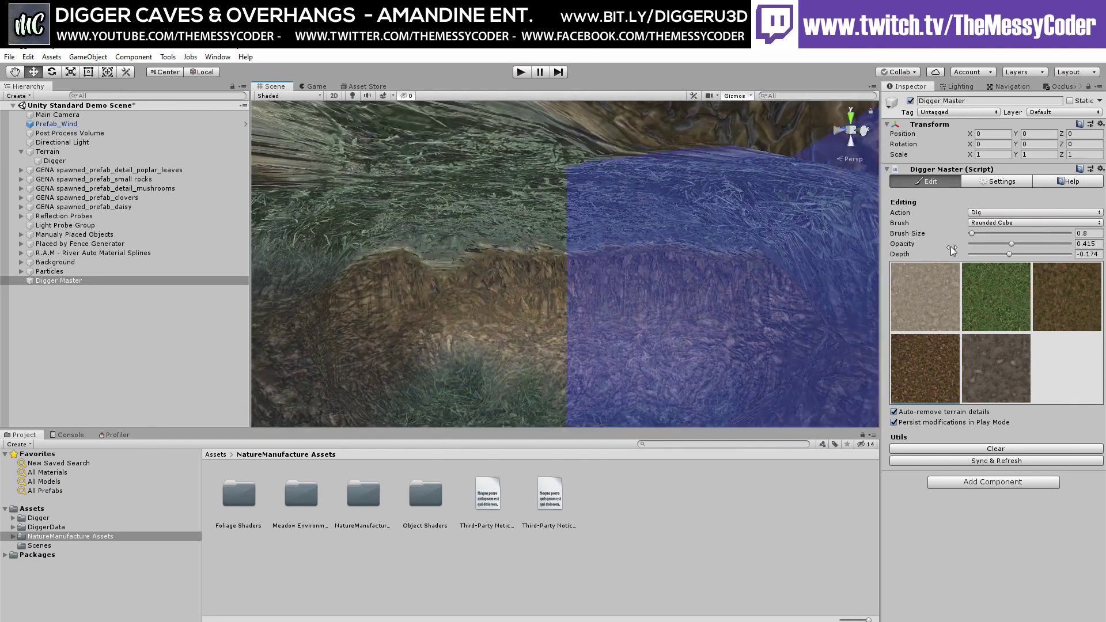
Set the action to Paint and choose the brown grassy soil texture for the green upper part of the hollow
{"action": "left_click", "coordinate": [988, 213]}
{"action": "left_click", "coordinate": [994, 249]}
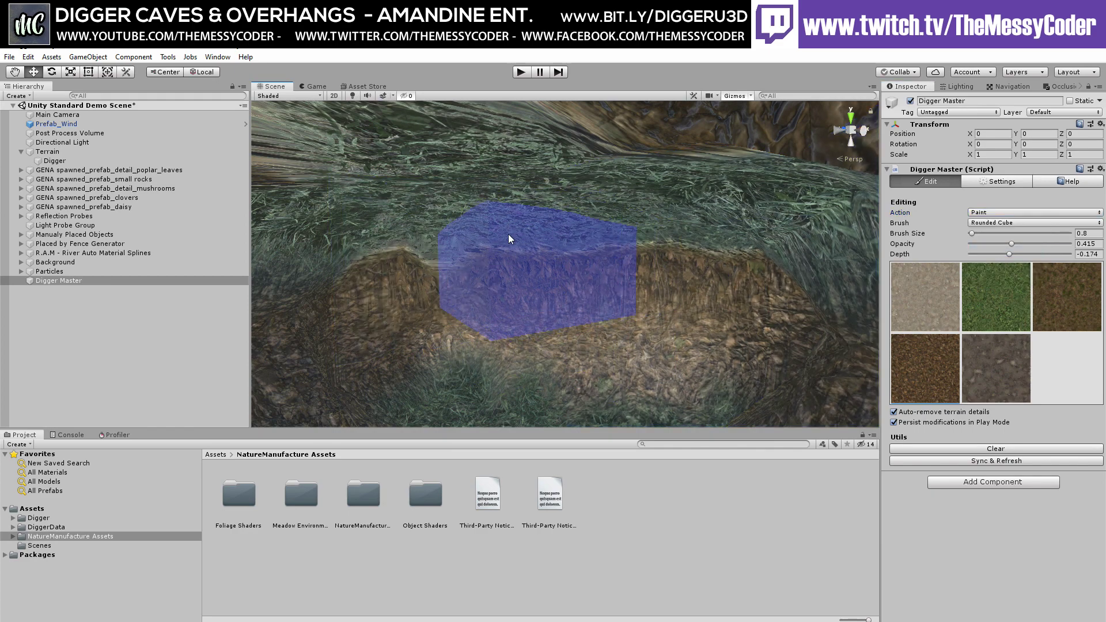
{"action": "mouse_move", "coordinate": [522, 228]}
{"action": "right_mouse_down"}
{"action": "mouse_move", "coordinate": [543, 331]}
{"action": "mouse_move", "coordinate": [508, 155]}
{"action": "right_mouse_up"}
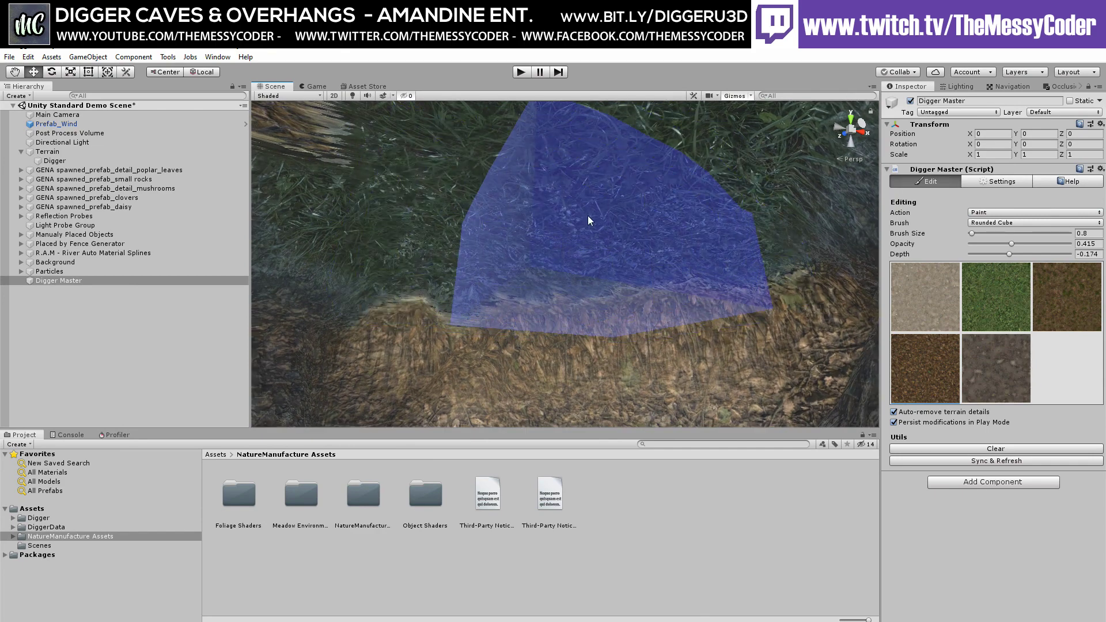
{"action": "left_click", "coordinate": [1074, 302]}
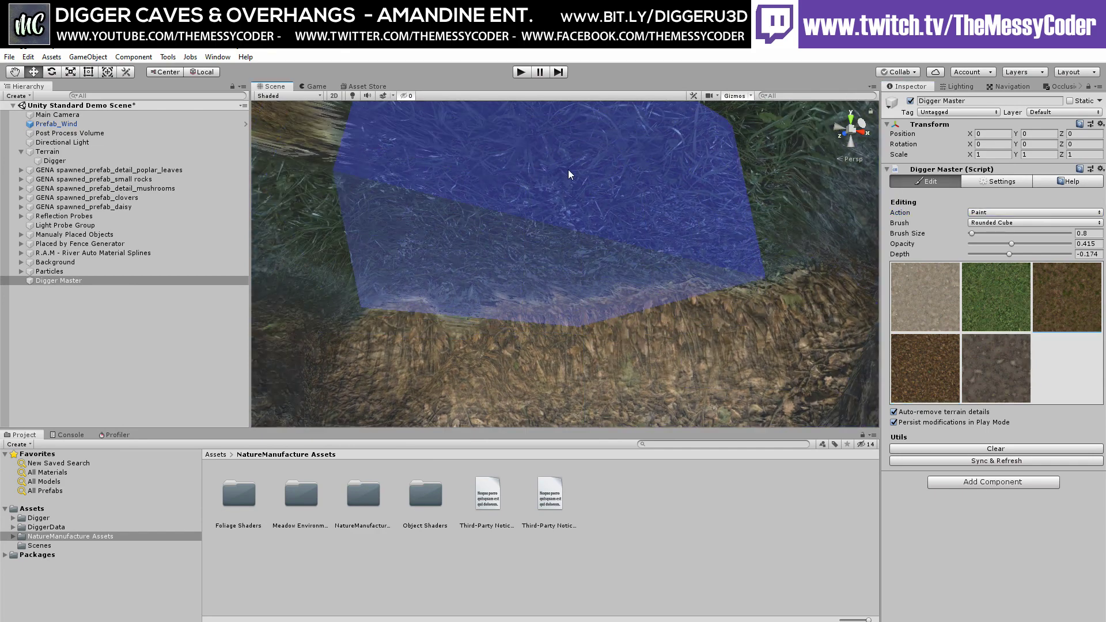
{"action": "left_click_drag", "start_coordinate": [543, 219], "coordinate": [557, 237], "text": "alt"}
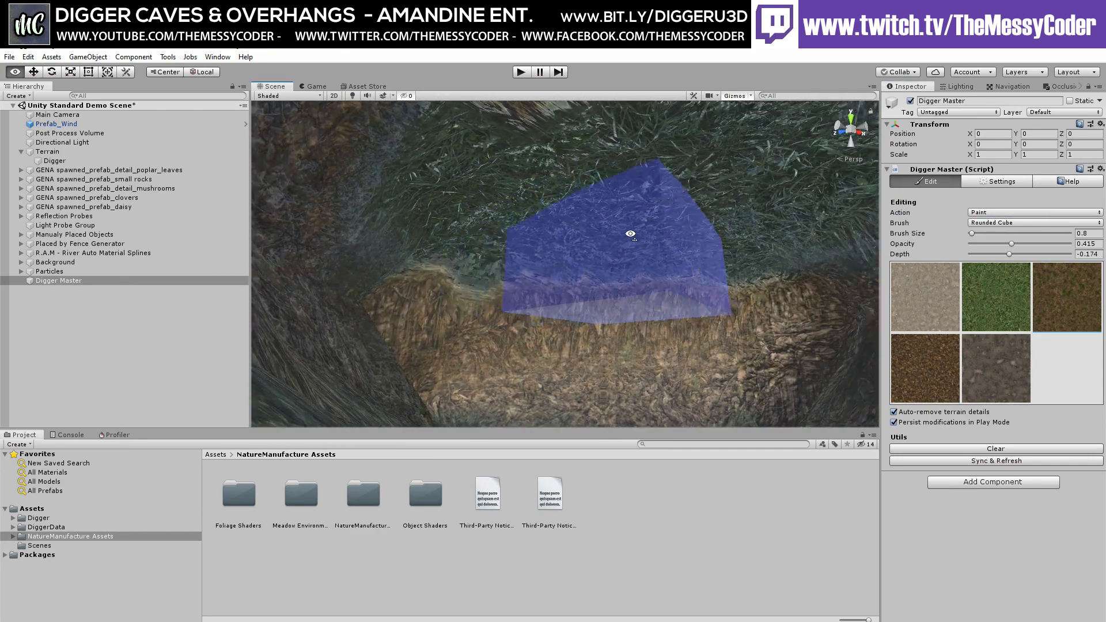
{"action": "right_click_drag", "start_coordinate": [633, 234], "coordinate": [619, 229]}
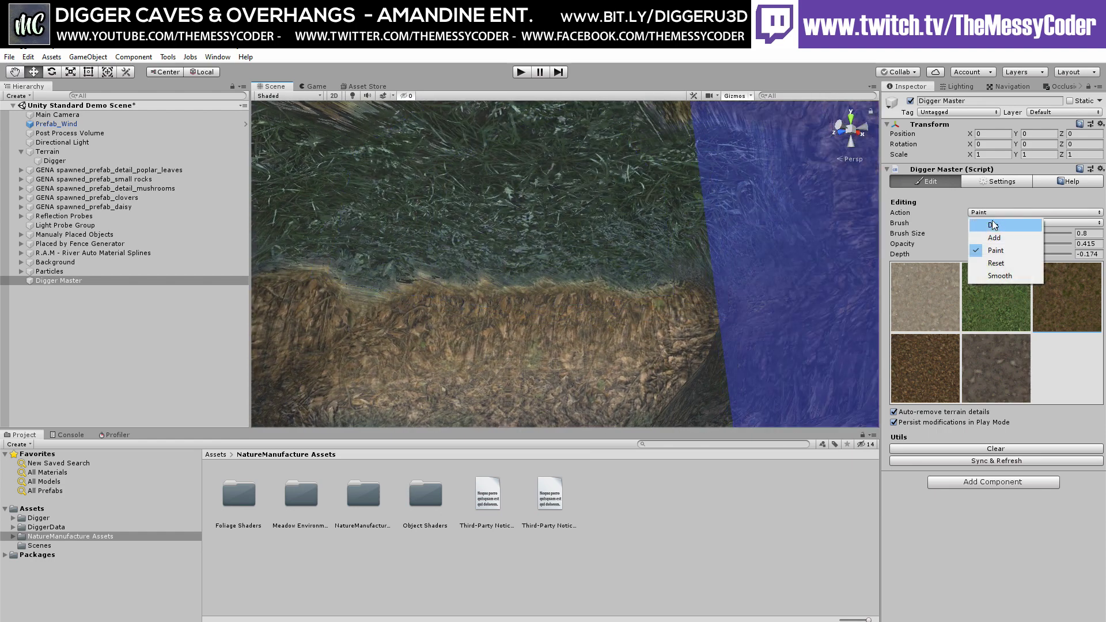
Switch the action to Dig, lower the opacity to 0.015 and dig brown soil into the green grassy wall
{"action": "left_click_drag", "start_coordinate": [978, 246], "coordinate": [972, 244]}
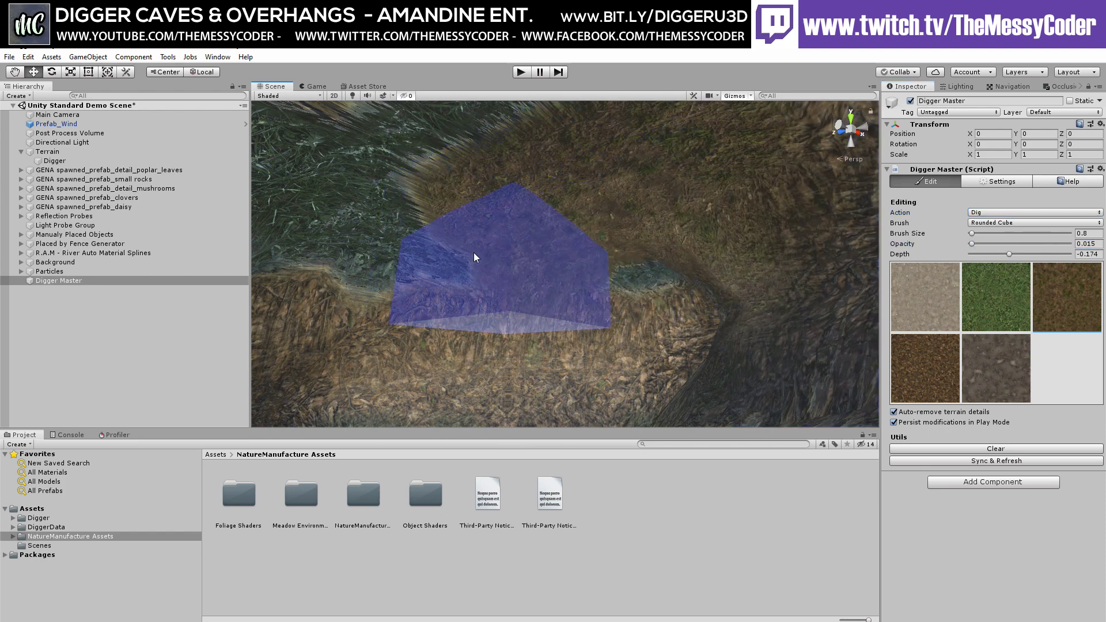
{"action": "mouse_move", "coordinate": [542, 255]}
{"action": "right_mouse_down"}
{"action": "mouse_move", "coordinate": [444, 227]}
{"action": "mouse_move", "coordinate": [548, 241]}
{"action": "right_mouse_up"}
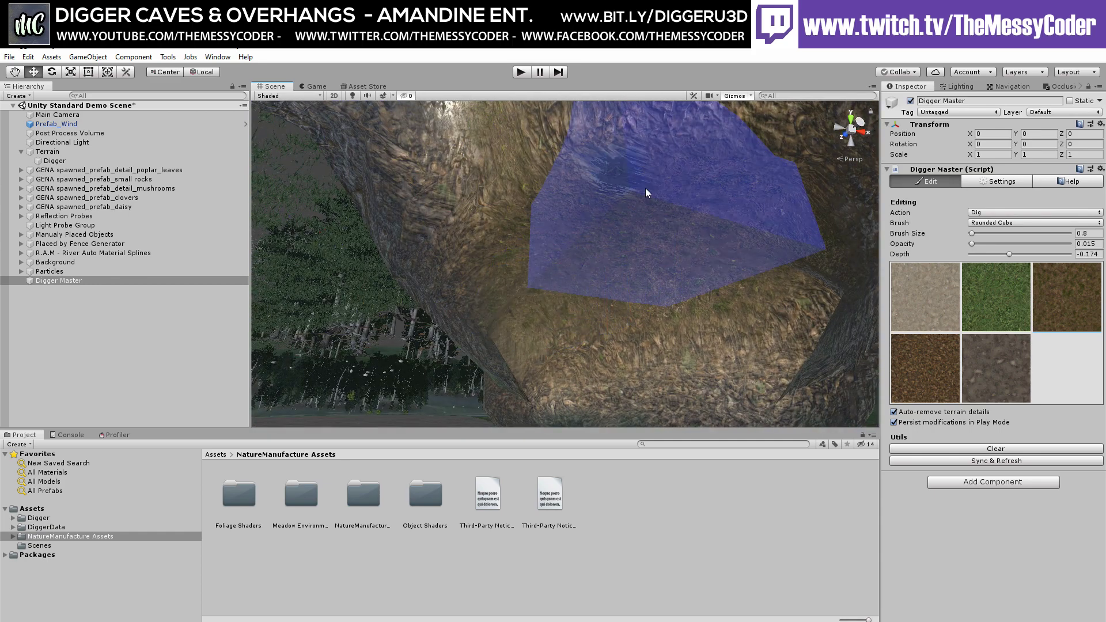
{"action": "right_click_drag", "start_coordinate": [624, 245], "coordinate": [582, 130]}
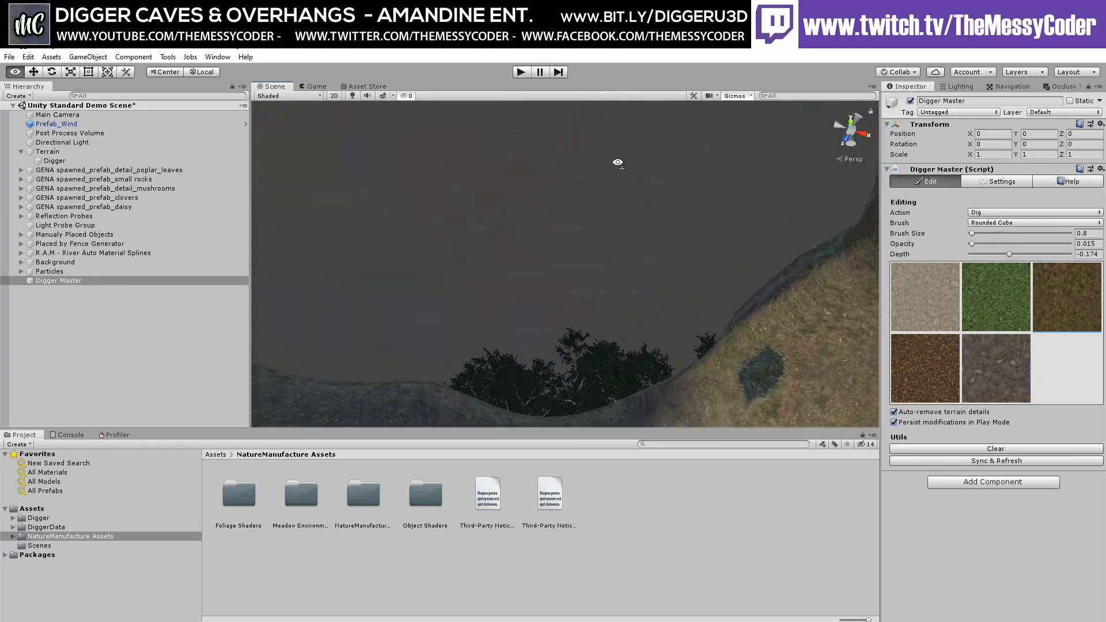
Leave the cave, frame the Main Camera and examine the dug pit and soil trail from above
{"action": "right_click_drag", "start_coordinate": [628, 161], "coordinate": [843, 395]}
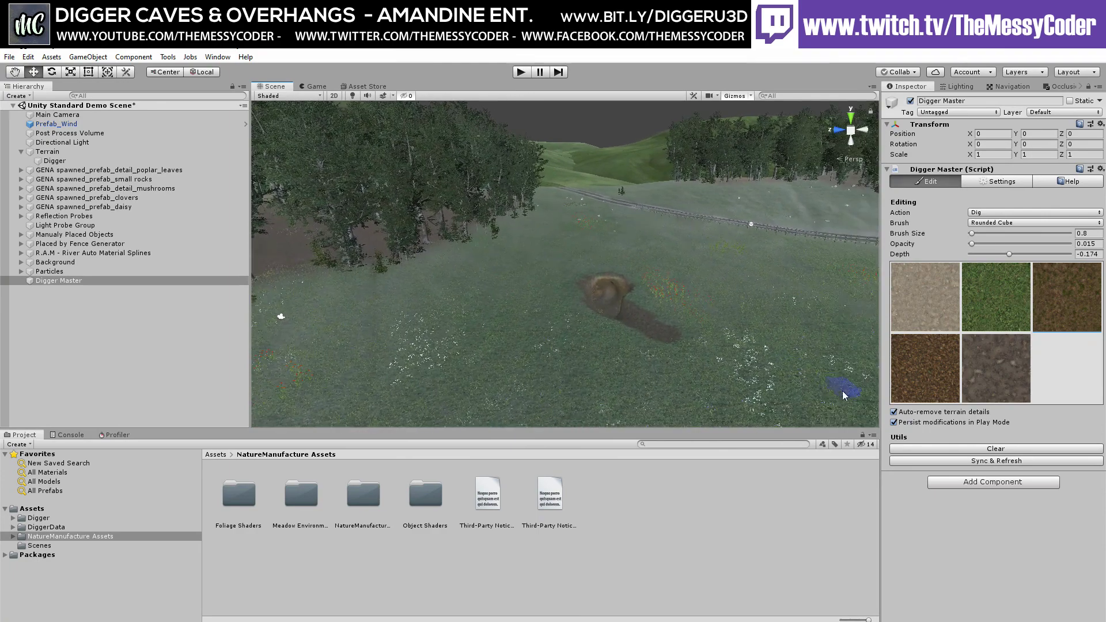
{"action": "left_click", "coordinate": [120, 115]}
{"action": "key", "text": "f"}
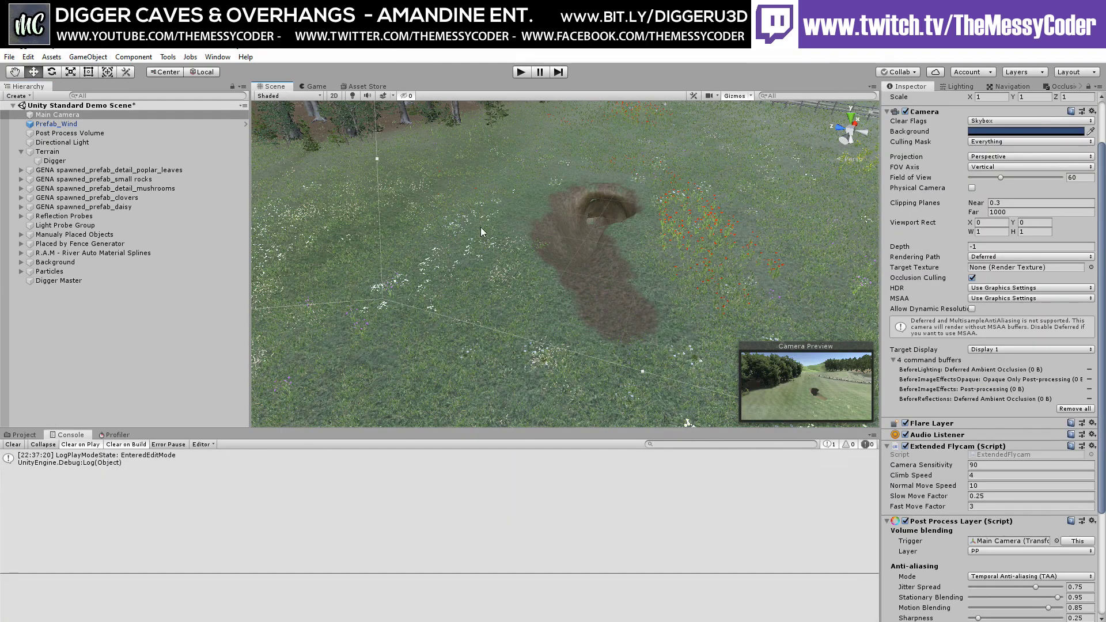
{"action": "right_click_drag", "start_coordinate": [475, 233], "coordinate": [526, 226]}
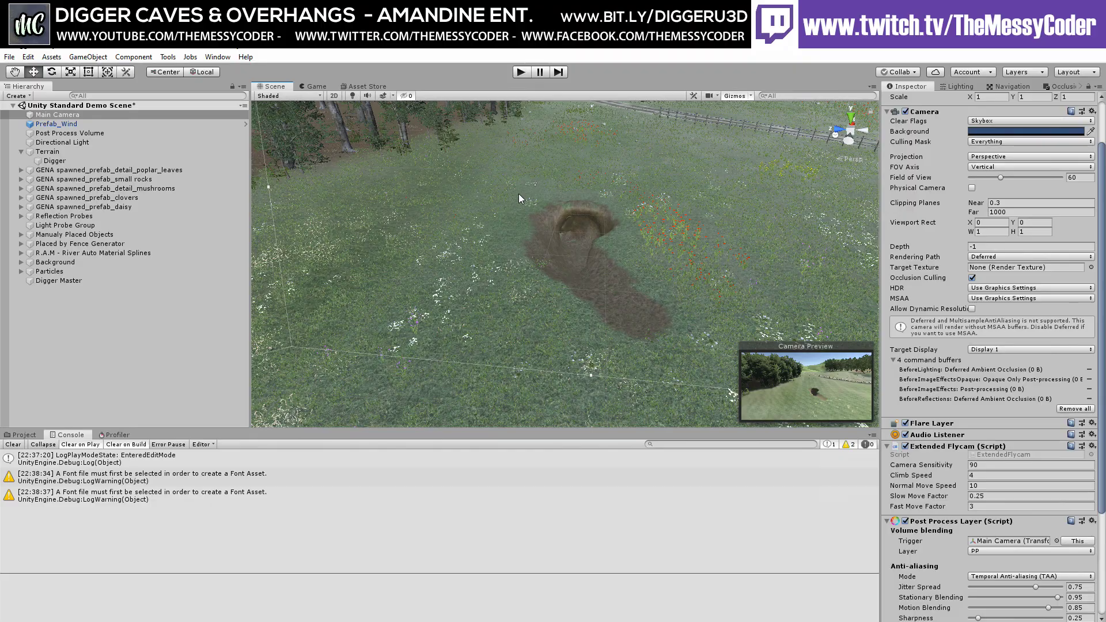
{"action": "right_click_drag", "start_coordinate": [462, 284], "coordinate": [453, 262]}
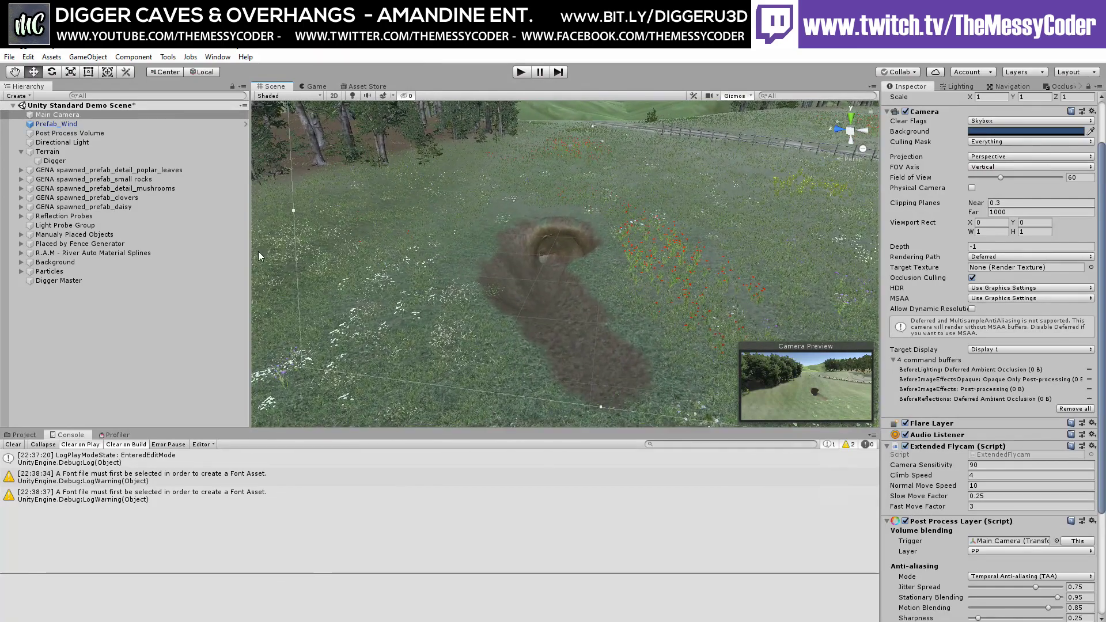
Using Digger Master, add a soil mound beside the red flowers with a Half Sphere brush, size 4.2 and opacity 0.31
{"action": "left_click", "coordinate": [70, 280]}
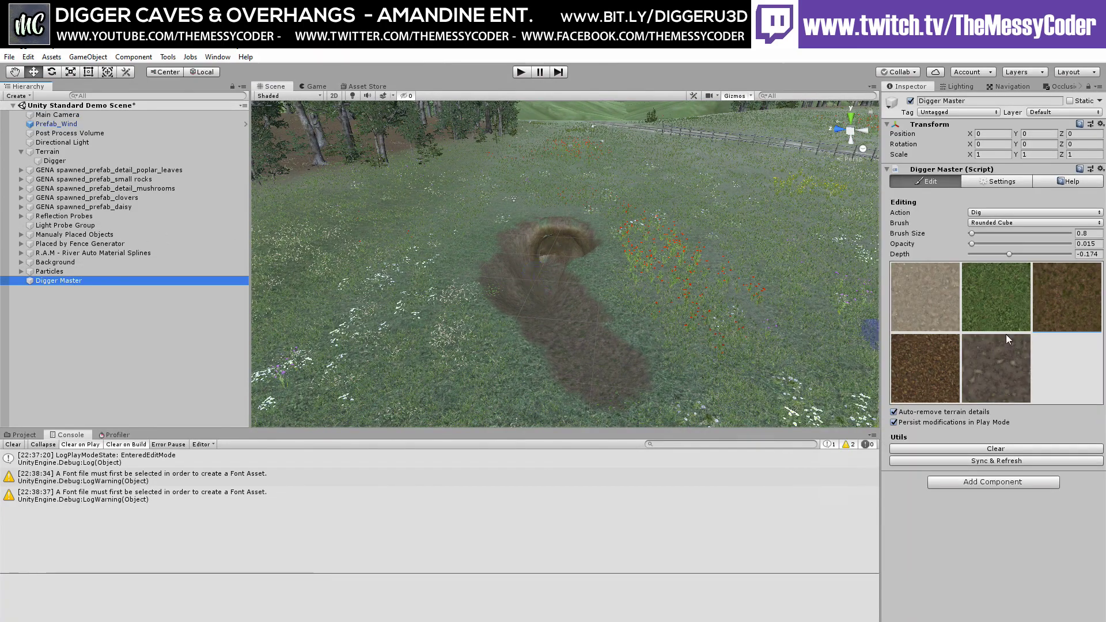
{"action": "left_click", "coordinate": [1001, 212]}
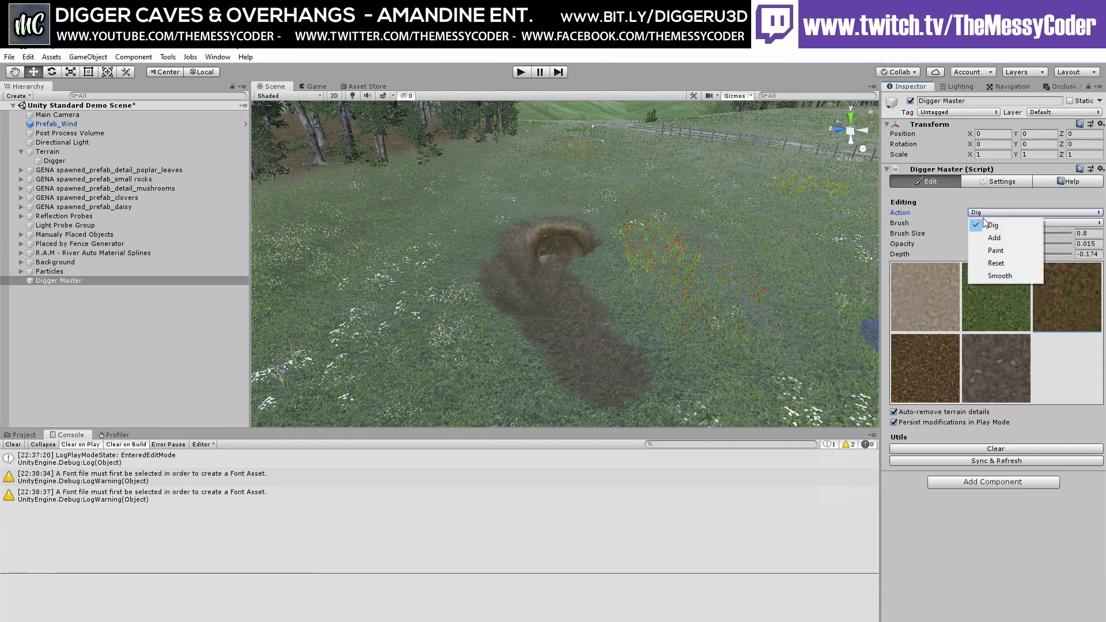
{"action": "left_click", "coordinate": [998, 237]}
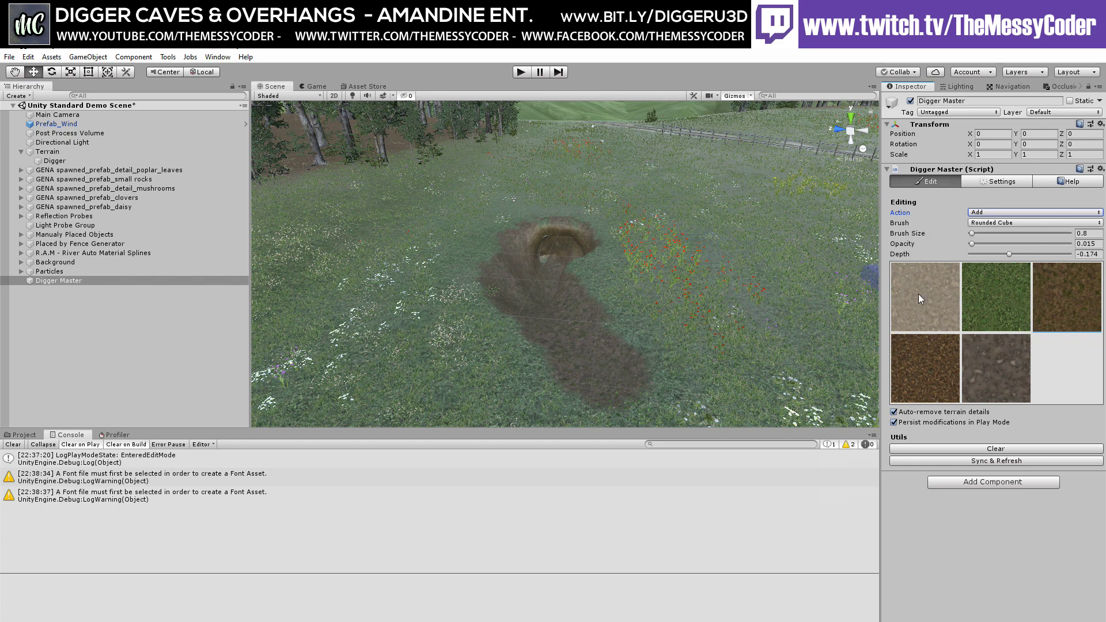
{"action": "left_click_drag", "start_coordinate": [974, 233], "coordinate": [1002, 244]}
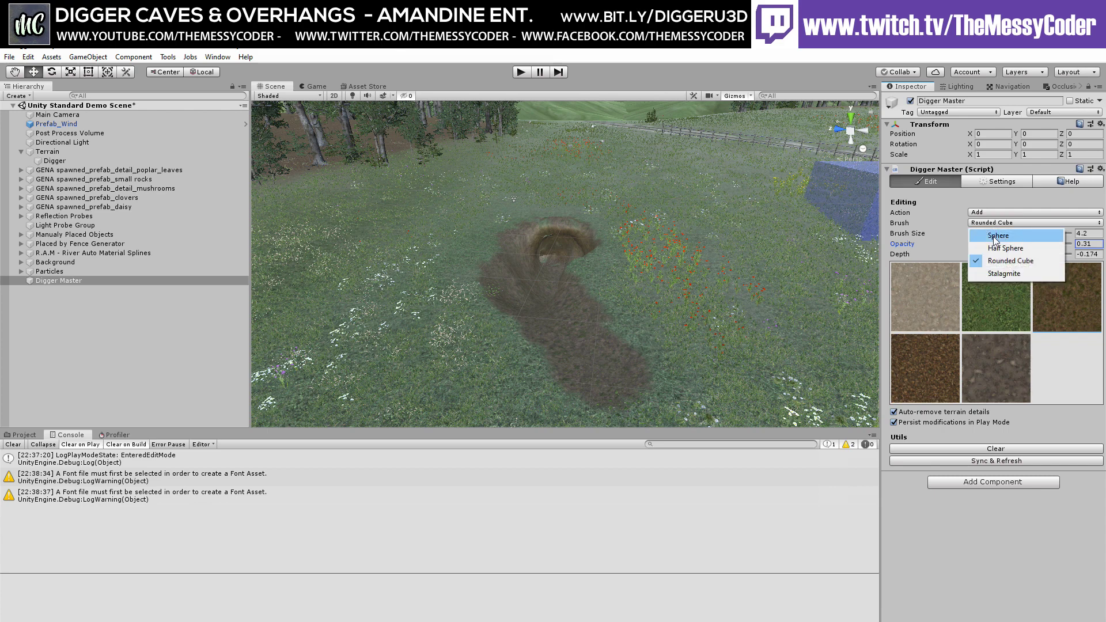
{"action": "left_click", "coordinate": [999, 248]}
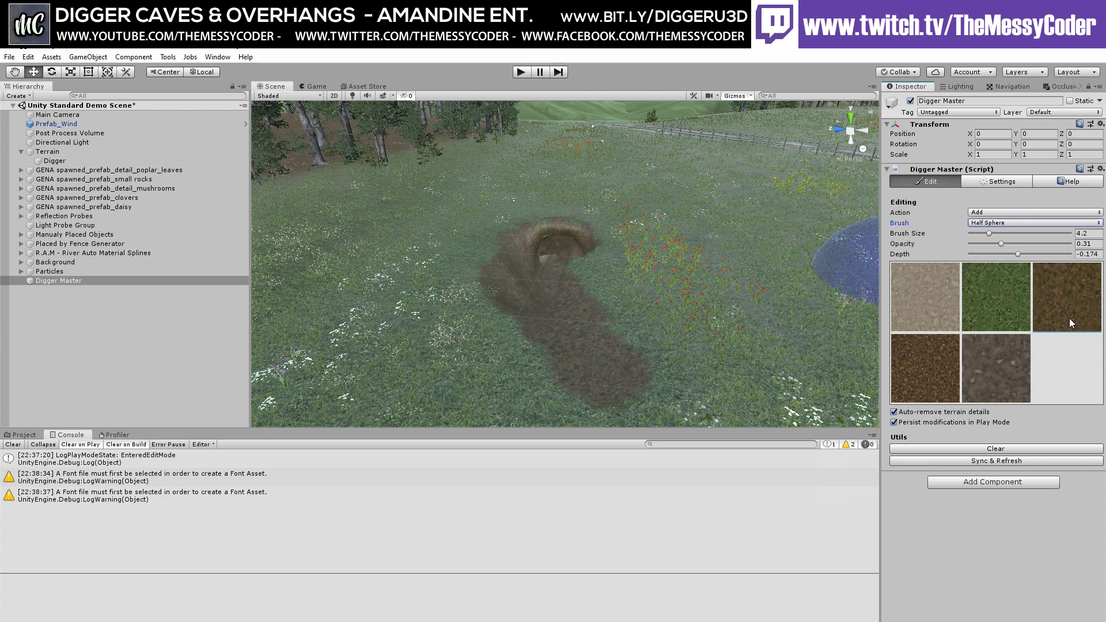
{"action": "left_click", "coordinate": [759, 247]}
{"action": "left_click_drag", "start_coordinate": [760, 245], "coordinate": [747, 251]}
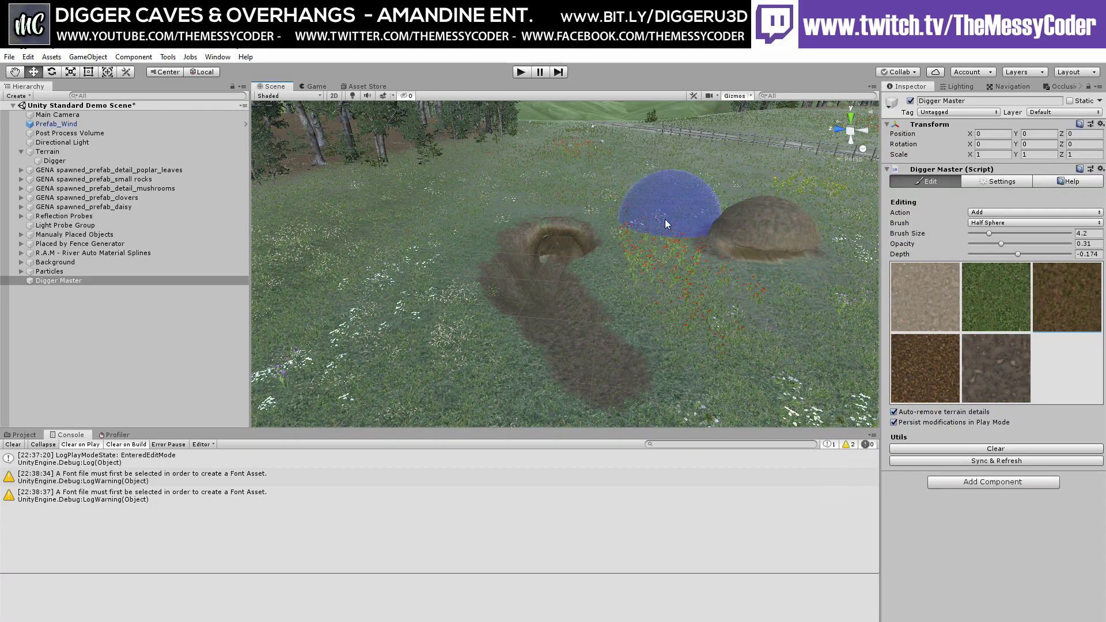
Add more soil to the sides of the mound with a Sphere brush of size 1.5
{"action": "mouse_move", "coordinate": [649, 212]}
{"action": "right_mouse_down"}
{"action": "mouse_move", "coordinate": [701, 175]}
{"action": "mouse_move", "coordinate": [754, 185]}
{"action": "right_mouse_up"}
{"action": "key", "text": "w"}
{"action": "left_click_drag", "start_coordinate": [755, 185], "coordinate": [848, 188], "text": "alt"}
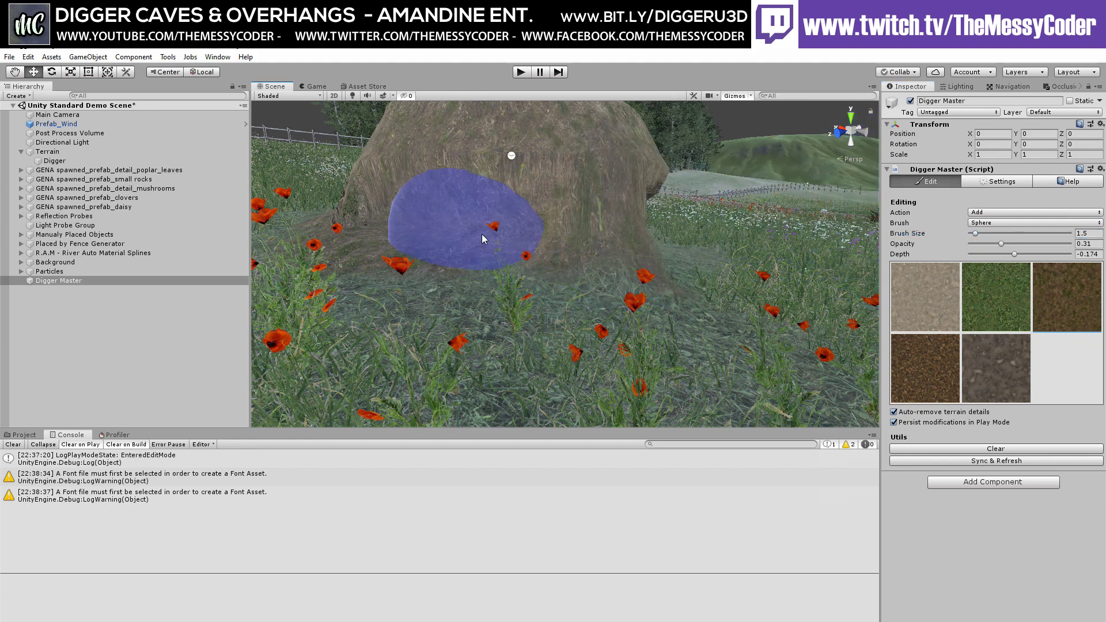
{"action": "key", "text": "w"}
{"action": "mouse_move", "coordinate": [621, 224]}
{"action": "right_mouse_down"}
{"action": "mouse_move", "coordinate": [652, 208]}
{"action": "mouse_move", "coordinate": [346, 205]}
{"action": "mouse_move", "coordinate": [433, 139]}
{"action": "mouse_move", "coordinate": [500, 136]}
{"action": "mouse_move", "coordinate": [487, 149]}
{"action": "right_mouse_up"}
{"action": "key", "text": "w"}
{"action": "right_click_drag", "start_coordinate": [548, 219], "coordinate": [406, 250]}
{"action": "mouse_move", "coordinate": [472, 266]}
{"action": "left_mouse_down"}
{"action": "mouse_move", "coordinate": [484, 279]}
{"action": "mouse_move", "coordinate": [514, 246]}
{"action": "left_mouse_up"}
{"action": "mouse_move", "coordinate": [514, 247]}
{"action": "right_mouse_down"}
{"action": "mouse_move", "coordinate": [526, 203]}
{"action": "mouse_move", "coordinate": [442, 200]}
{"action": "mouse_move", "coordinate": [399, 250]}
{"action": "mouse_move", "coordinate": [502, 240]}
{"action": "mouse_move", "coordinate": [570, 338]}
{"action": "mouse_move", "coordinate": [559, 291]}
{"action": "mouse_move", "coordinate": [586, 306]}
{"action": "mouse_move", "coordinate": [705, 202]}
{"action": "mouse_move", "coordinate": [645, 273]}
{"action": "mouse_move", "coordinate": [1100, 280]}
{"action": "right_mouse_up"}
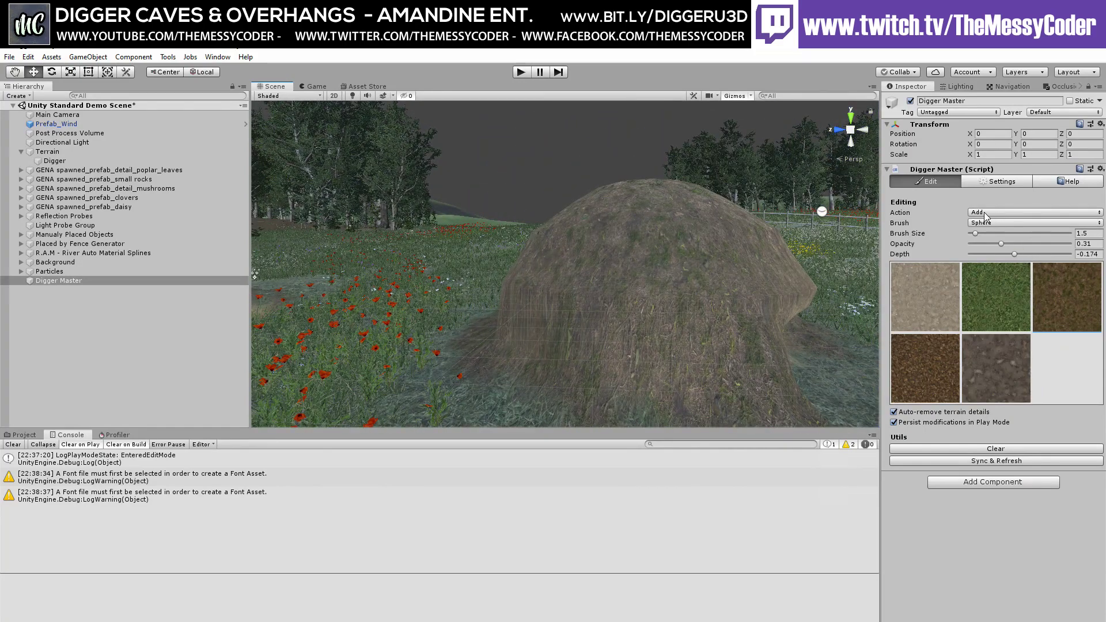
Switch the action to Smooth and smooth the mound's side beside the red flowers with brush size 2.3 and opacity 0.455
{"action": "left_click", "coordinate": [1001, 277]}
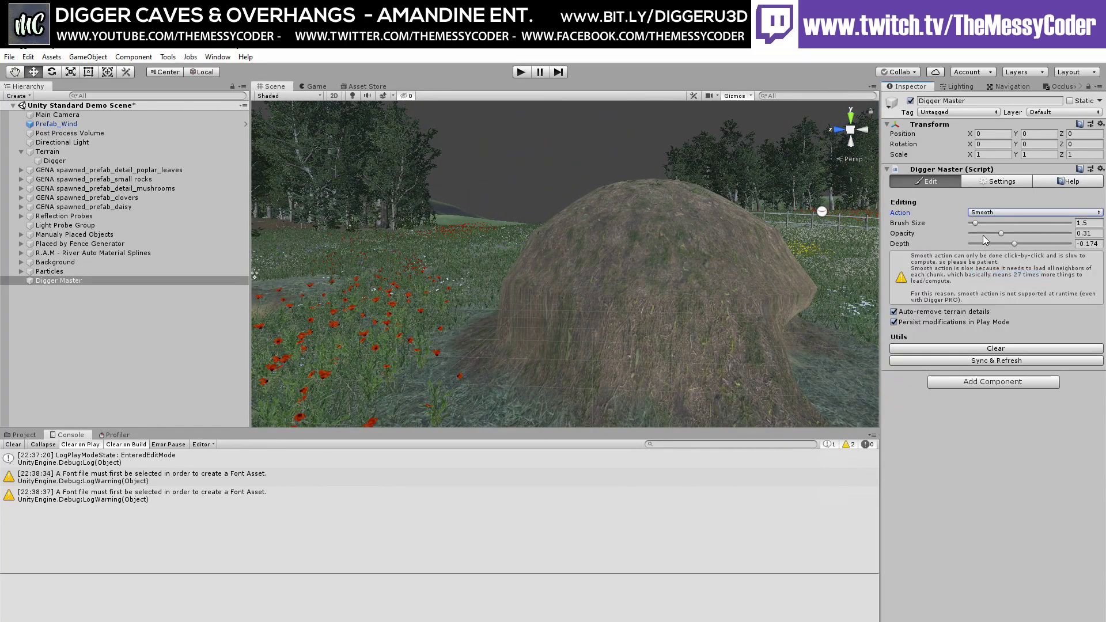
{"action": "left_click_drag", "start_coordinate": [976, 224], "coordinate": [980, 225]}
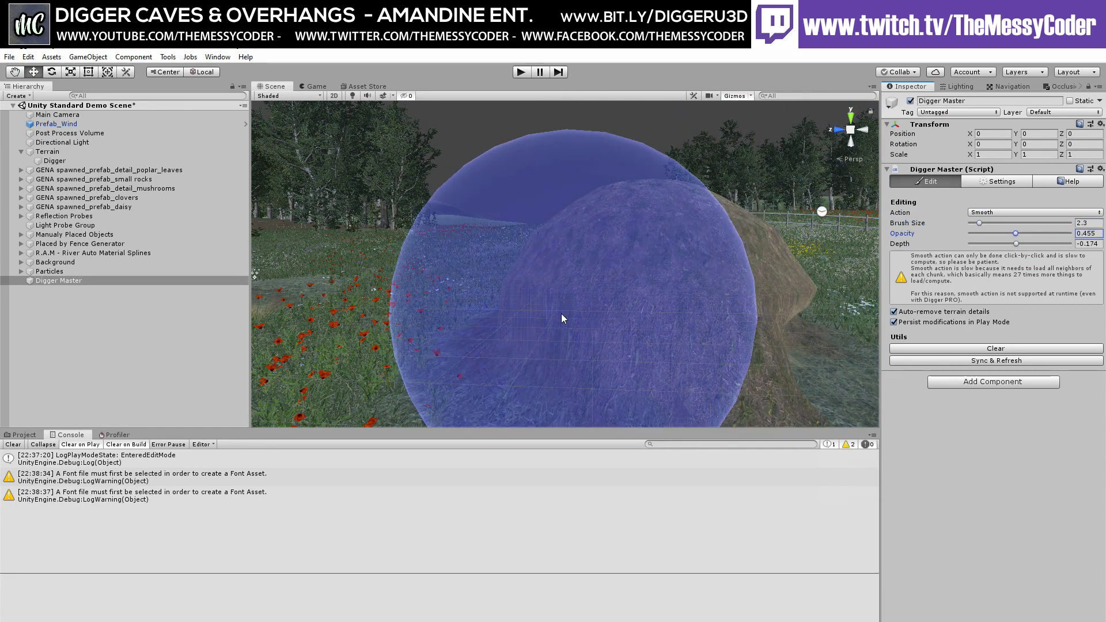
{"action": "left_click", "coordinate": [578, 311]}
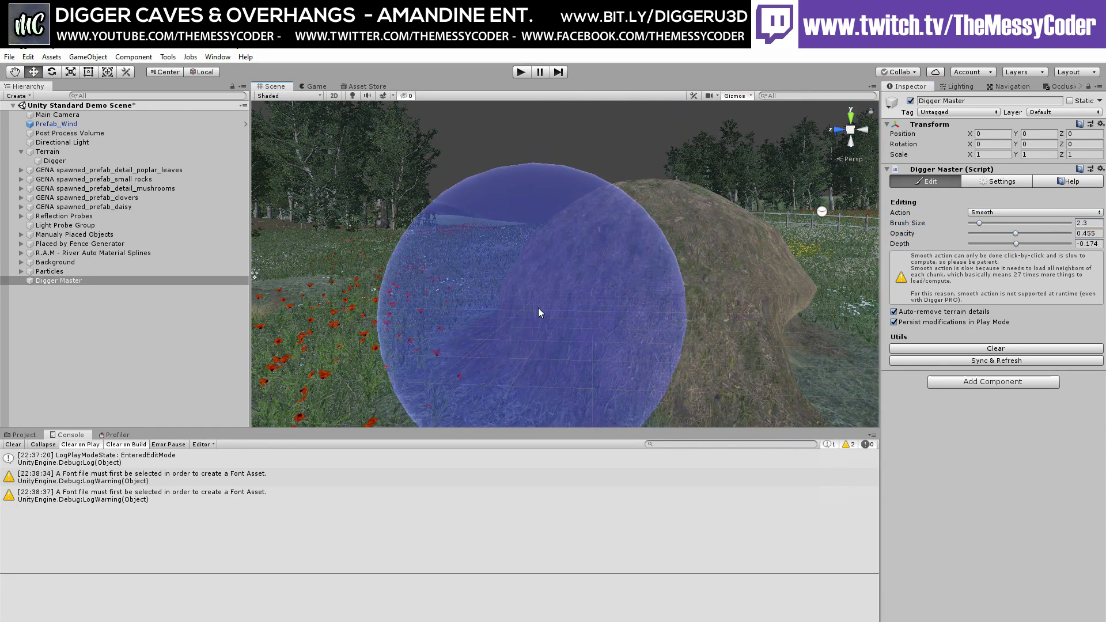
{"action": "left_click", "coordinate": [591, 321]}
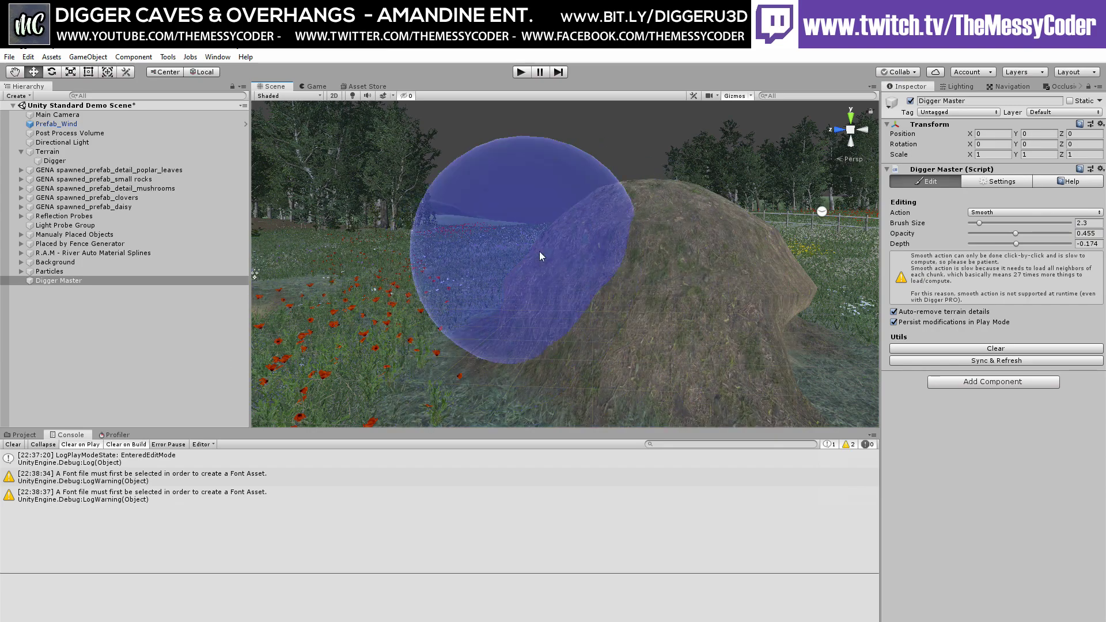
Reduce the brush size to 1.1 and smooth the base of the mound up close
{"action": "key", "text": "w"}
{"action": "mouse_move", "coordinate": [554, 249]}
{"action": "right_mouse_down"}
{"action": "mouse_move", "coordinate": [659, 257]}
{"action": "mouse_move", "coordinate": [646, 262]}
{"action": "right_mouse_up"}
{"action": "key", "text": "a"}
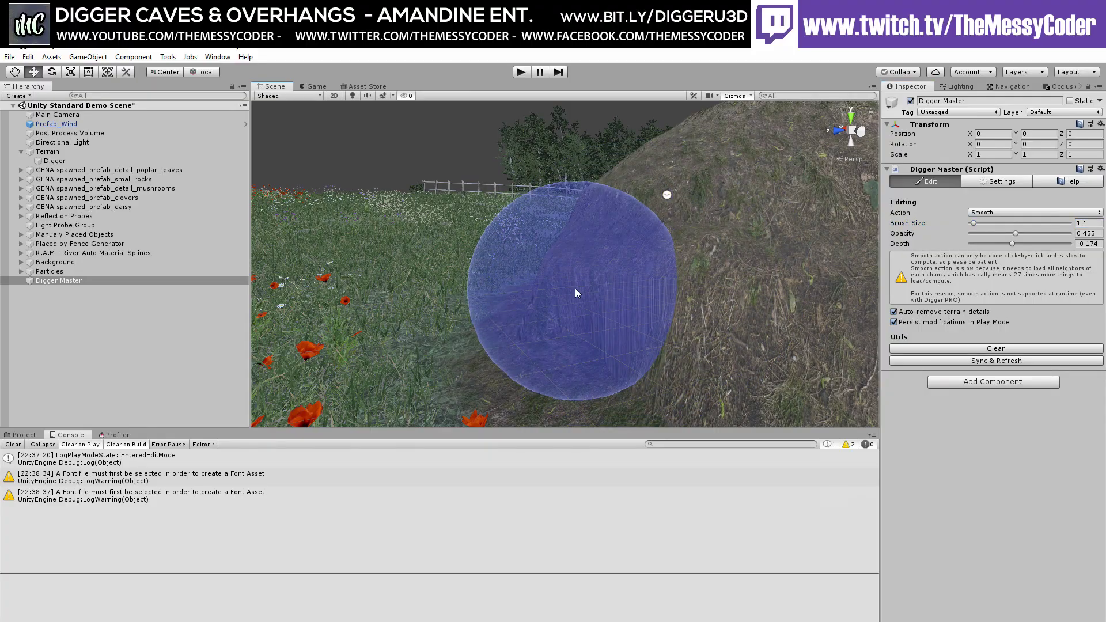
{"action": "mouse_move", "coordinate": [524, 273]}
{"action": "right_mouse_down"}
{"action": "mouse_move", "coordinate": [592, 267]}
{"action": "mouse_move", "coordinate": [487, 272]}
{"action": "mouse_move", "coordinate": [569, 289]}
{"action": "right_mouse_up"}
{"action": "mouse_move", "coordinate": [569, 289]}
{"action": "left_mouse_down", "text": "alt"}
{"action": "mouse_move", "coordinate": [615, 304]}
{"action": "mouse_move", "coordinate": [616, 265]}
{"action": "left_mouse_up", "text": "alt"}
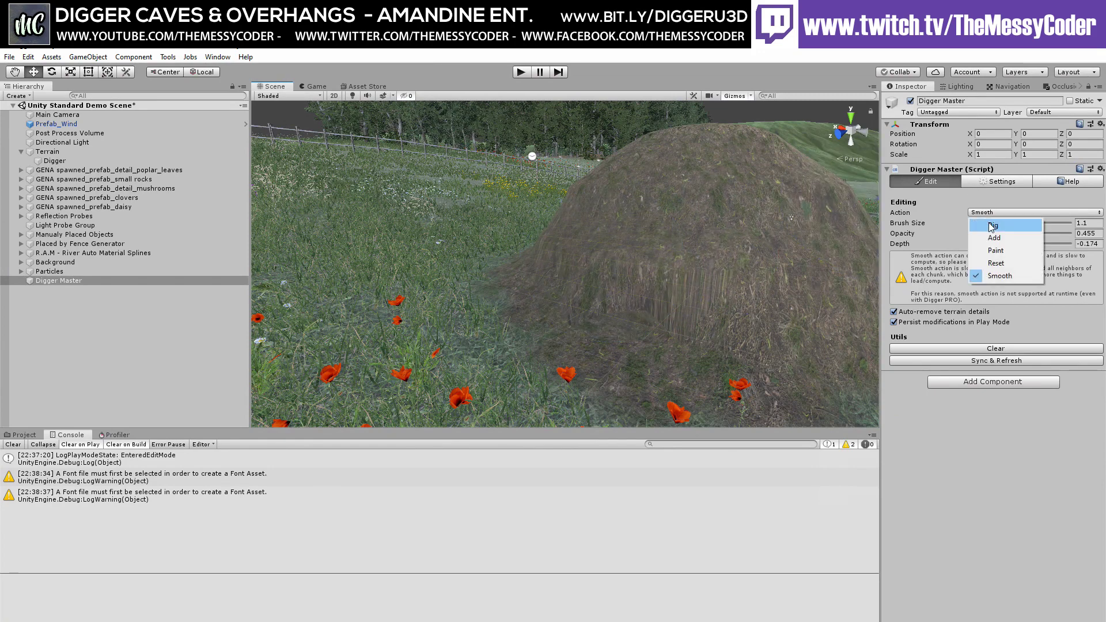
Switch the action to Add and extend the mound's lower edge with soil, using a Sphere brush of size 1.1 and opacity 0.455
{"action": "left_click", "coordinate": [994, 238]}
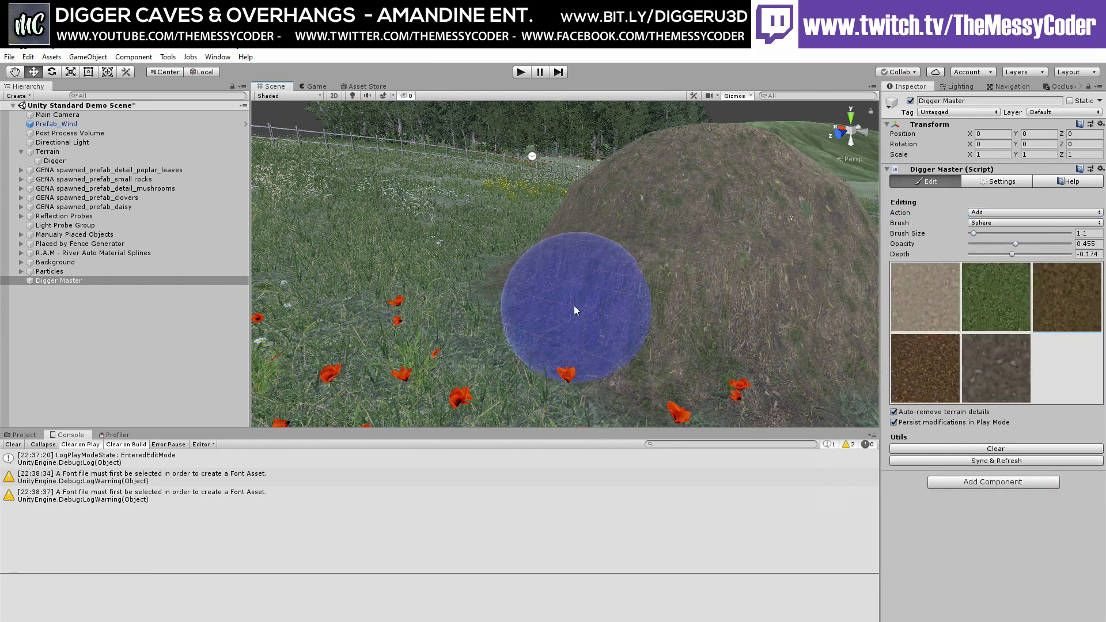
{"action": "mouse_move", "coordinate": [574, 311]}
{"action": "left_mouse_down", "text": "alt"}
{"action": "mouse_move", "coordinate": [627, 274]}
{"action": "mouse_move", "coordinate": [501, 296]}
{"action": "mouse_move", "coordinate": [337, 297]}
{"action": "mouse_move", "coordinate": [449, 296]}
{"action": "mouse_move", "coordinate": [365, 296]}
{"action": "mouse_move", "coordinate": [425, 321]}
{"action": "mouse_move", "coordinate": [476, 266]}
{"action": "left_mouse_up", "text": "alt"}
{"action": "key", "text": "w"}
{"action": "mouse_move", "coordinate": [476, 266]}
{"action": "right_mouse_down"}
{"action": "mouse_move", "coordinate": [368, 322]}
{"action": "mouse_move", "coordinate": [341, 324]}
{"action": "mouse_move", "coordinate": [346, 312]}
{"action": "right_mouse_up"}
{"action": "key", "text": "s"}
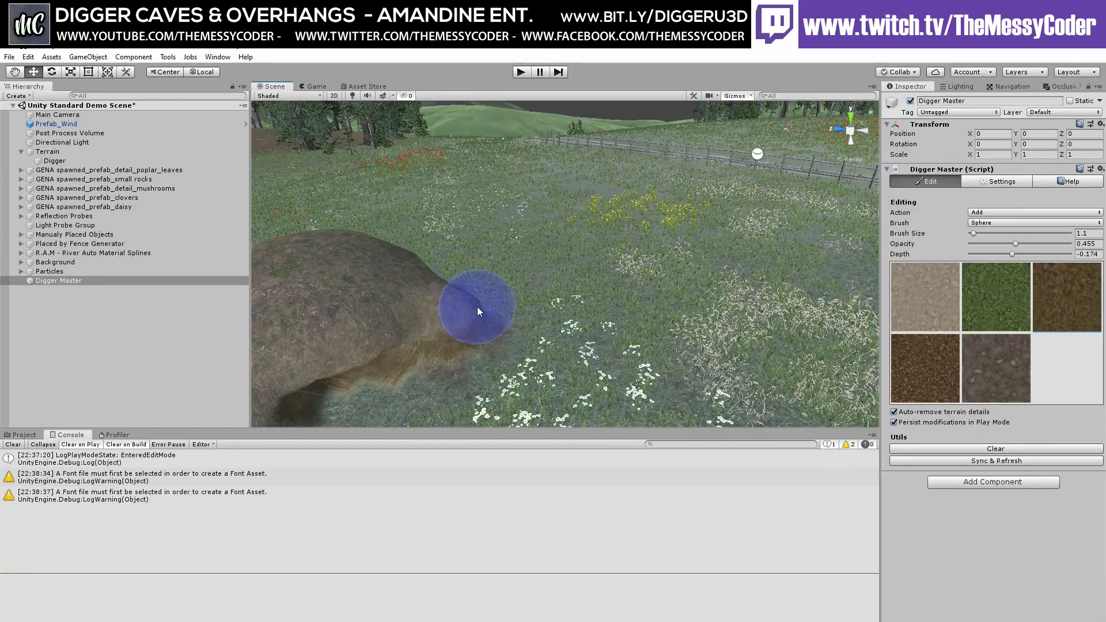
{"action": "left_click_drag", "start_coordinate": [442, 314], "coordinate": [453, 315], "text": "alt"}
{"action": "right_click_drag", "start_coordinate": [453, 315], "coordinate": [437, 340]}
{"action": "key", "text": "w"}
{"action": "mouse_move", "coordinate": [388, 316]}
{"action": "left_mouse_down"}
{"action": "mouse_move", "coordinate": [447, 301]}
{"action": "mouse_move", "coordinate": [372, 312]}
{"action": "left_mouse_up"}
{"action": "key", "text": "a"}
{"action": "mouse_move", "coordinate": [366, 320]}
{"action": "right_mouse_down"}
{"action": "mouse_move", "coordinate": [358, 326]}
{"action": "mouse_move", "coordinate": [475, 319]}
{"action": "right_mouse_up"}
{"action": "mouse_move", "coordinate": [486, 320]}
{"action": "left_mouse_down", "text": "alt"}
{"action": "mouse_move", "coordinate": [259, 304]}
{"action": "mouse_move", "coordinate": [138, 278]}
{"action": "mouse_move", "coordinate": [152, 280]}
{"action": "left_mouse_up", "text": "alt"}
{"action": "right_click_drag", "start_coordinate": [152, 280], "coordinate": [155, 280]}
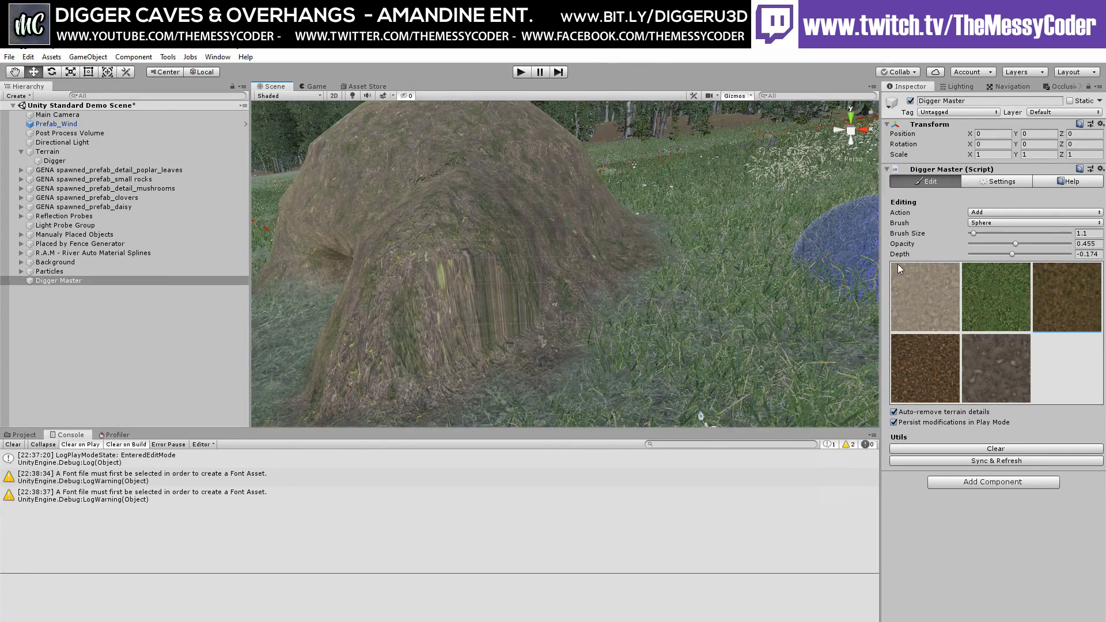
Set the brush size to 0.7 and add smaller soil lumps to the mound's foot beside the white daisies
{"action": "left_click_drag", "start_coordinate": [975, 234], "coordinate": [973, 235]}
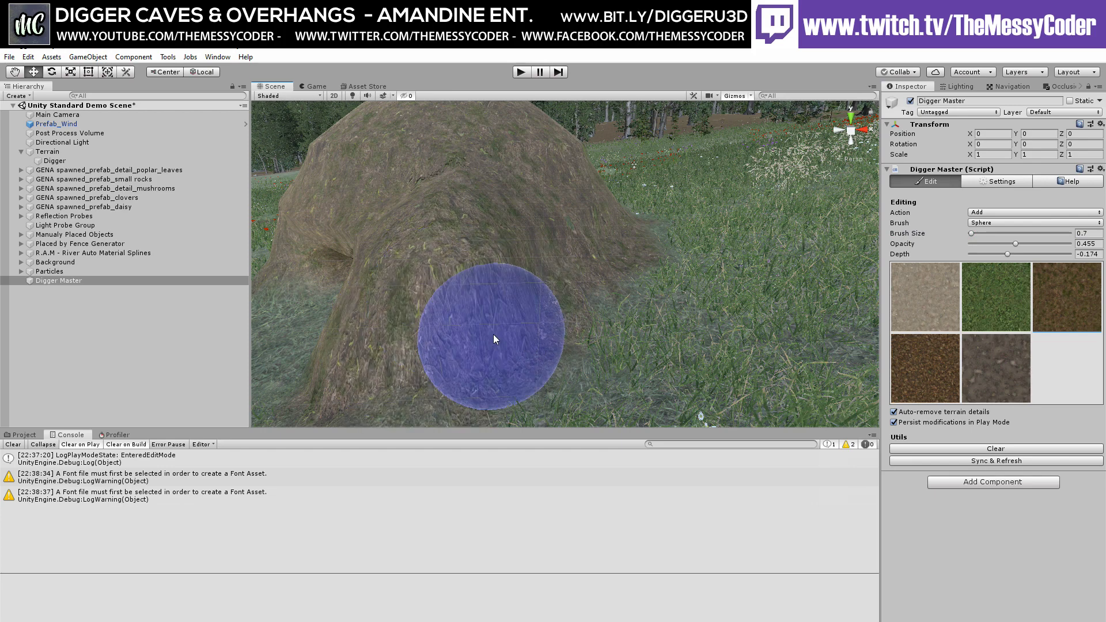
{"action": "mouse_move", "coordinate": [424, 281]}
{"action": "right_mouse_down"}
{"action": "mouse_move", "coordinate": [462, 299]}
{"action": "mouse_move", "coordinate": [641, 293]}
{"action": "right_mouse_up"}
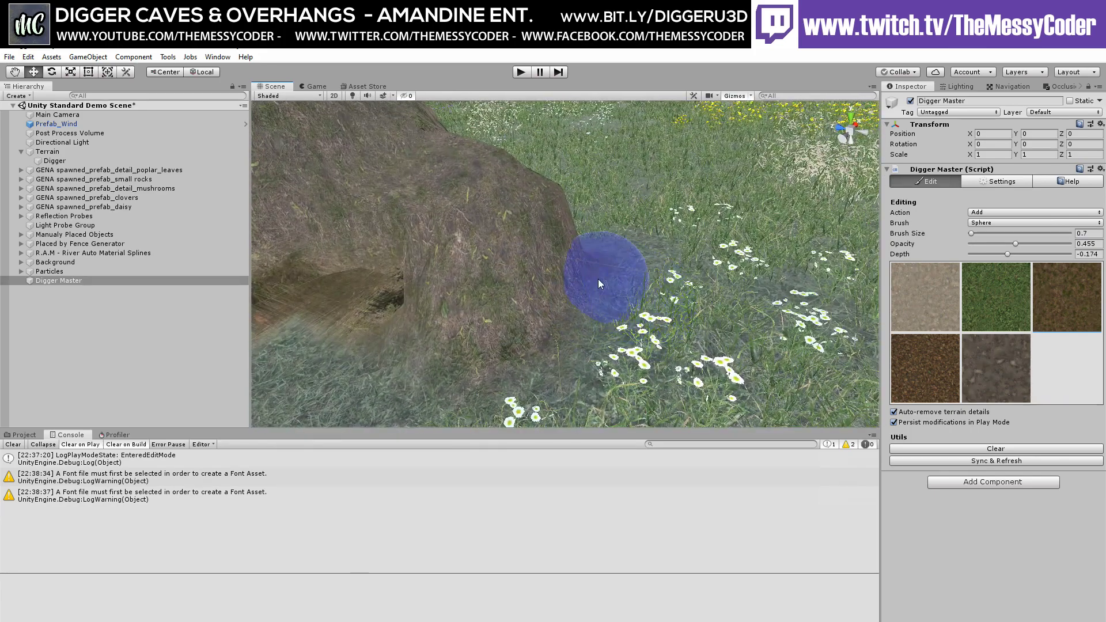
{"action": "mouse_move", "coordinate": [614, 293]}
{"action": "left_mouse_down"}
{"action": "mouse_move", "coordinate": [615, 279]}
{"action": "mouse_move", "coordinate": [595, 269]}
{"action": "mouse_move", "coordinate": [582, 305]}
{"action": "mouse_move", "coordinate": [583, 266]}
{"action": "left_mouse_up"}
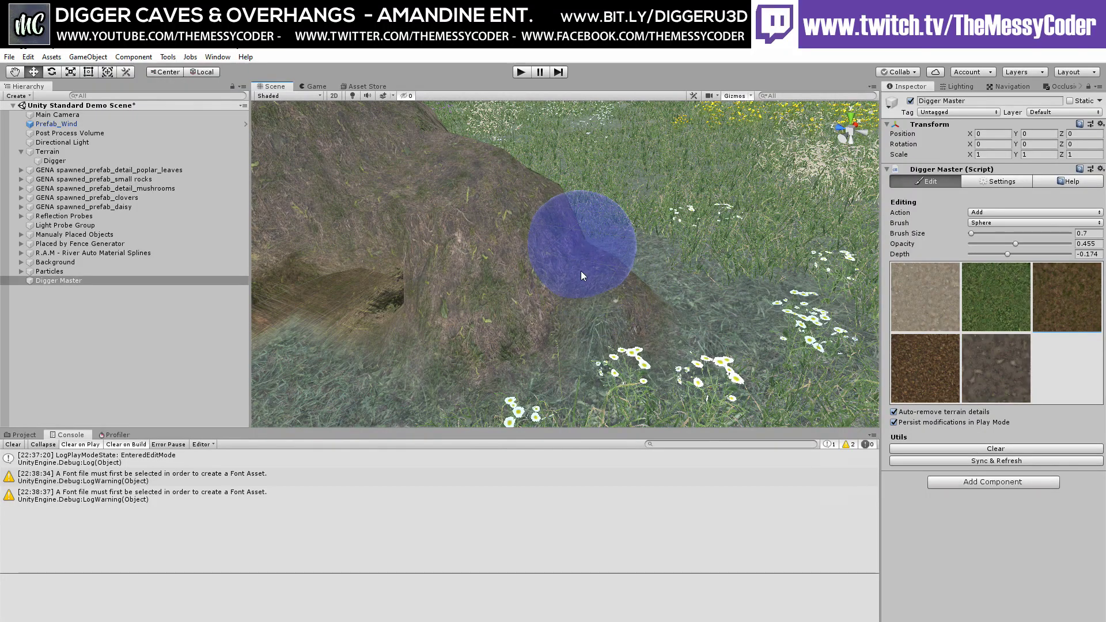
Dig a large deep hole in the meadow beyond the mound with a Sphere brush, size 5.3, opacity 0.866 and depth 5.3
{"action": "key", "text": "w"}
{"action": "mouse_move", "coordinate": [586, 274]}
{"action": "right_mouse_down"}
{"action": "mouse_move", "coordinate": [568, 286]}
{"action": "mouse_move", "coordinate": [395, 291]}
{"action": "mouse_move", "coordinate": [377, 254]}
{"action": "mouse_move", "coordinate": [392, 271]}
{"action": "mouse_move", "coordinate": [300, 397]}
{"action": "mouse_move", "coordinate": [526, 217]}
{"action": "mouse_move", "coordinate": [567, 237]}
{"action": "mouse_move", "coordinate": [510, 205]}
{"action": "mouse_move", "coordinate": [459, 215]}
{"action": "mouse_move", "coordinate": [408, 267]}
{"action": "mouse_move", "coordinate": [507, 264]}
{"action": "mouse_move", "coordinate": [452, 274]}
{"action": "mouse_move", "coordinate": [517, 337]}
{"action": "right_mouse_up"}
{"action": "key", "text": "s"}
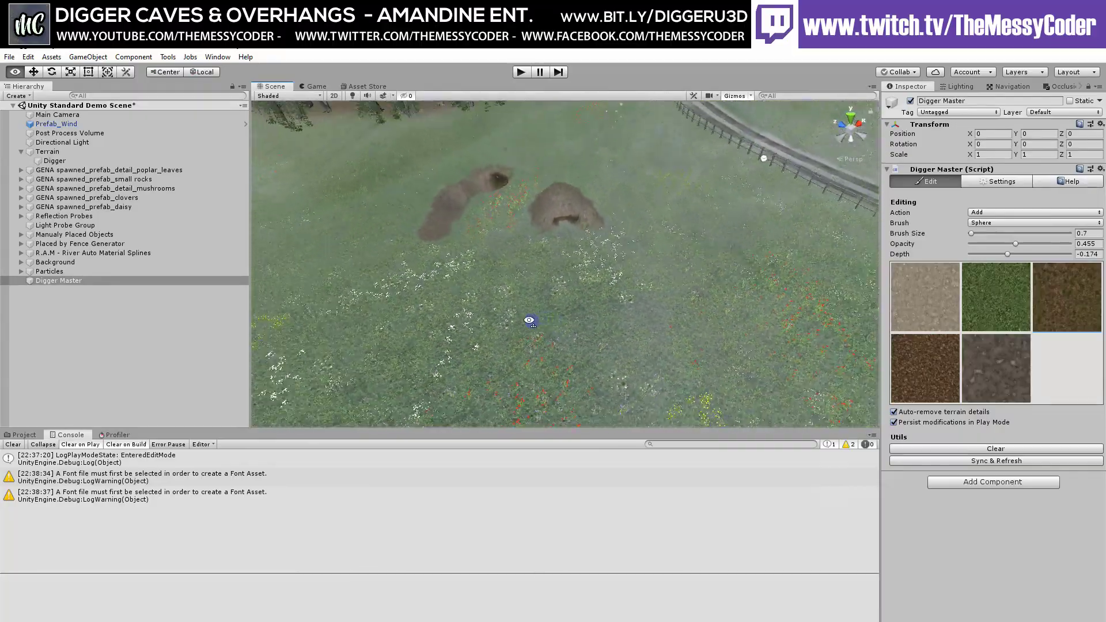
{"action": "right_click_drag", "start_coordinate": [531, 320], "coordinate": [639, 301]}
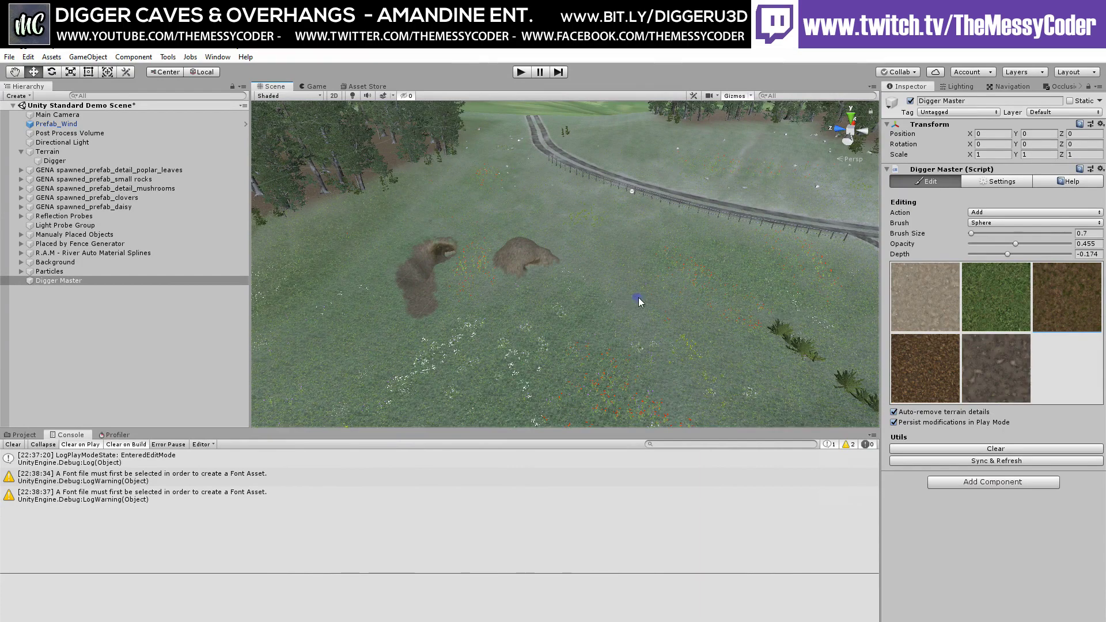
{"action": "left_click", "coordinate": [1000, 212]}
{"action": "left_click", "coordinate": [992, 224]}
{"action": "left_click_drag", "start_coordinate": [974, 236], "coordinate": [1073, 255]}
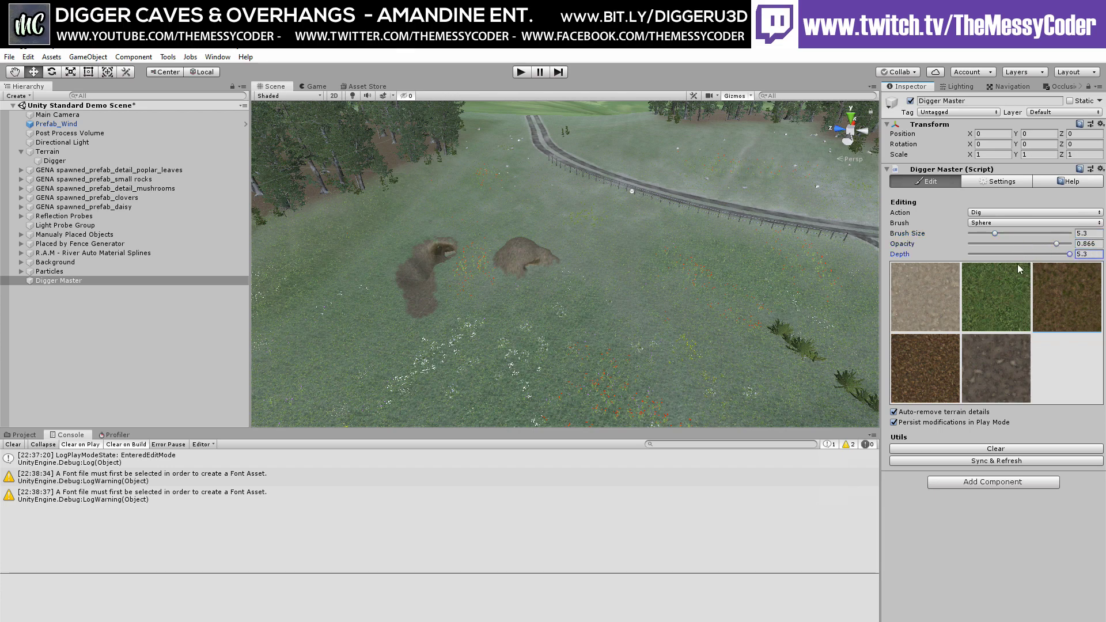
{"action": "left_click", "coordinate": [614, 350]}
{"action": "left_click", "coordinate": [611, 352]}
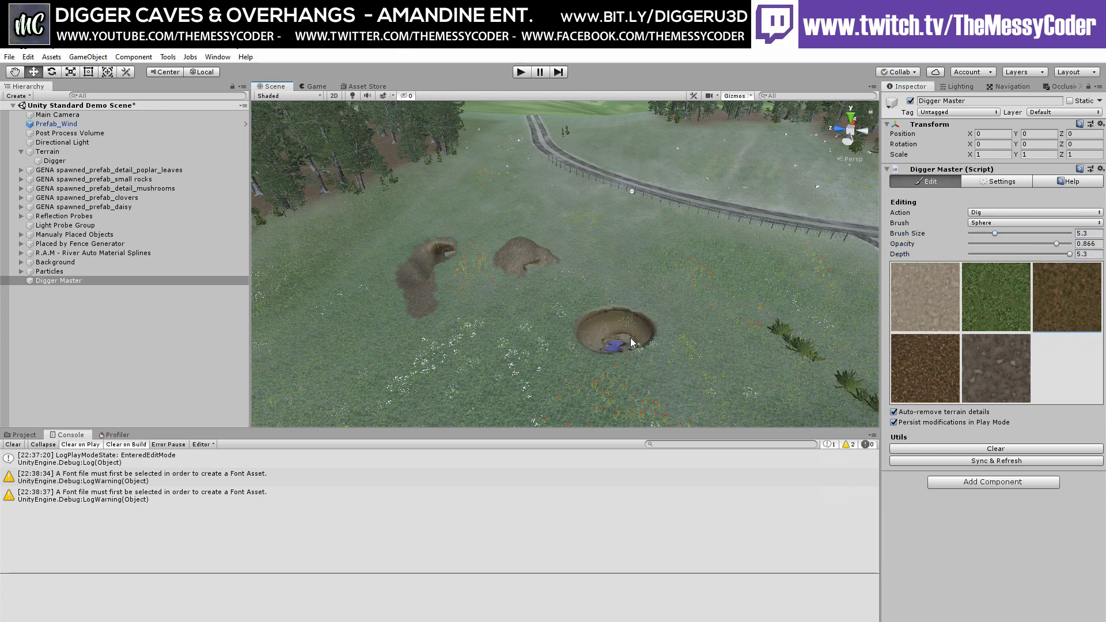
{"action": "left_click", "coordinate": [613, 357]}
Enter Play mode and fly around the dug cave and the soil mound to examine their surfaces and openings
{"action": "key", "text": "ctrl+p"}
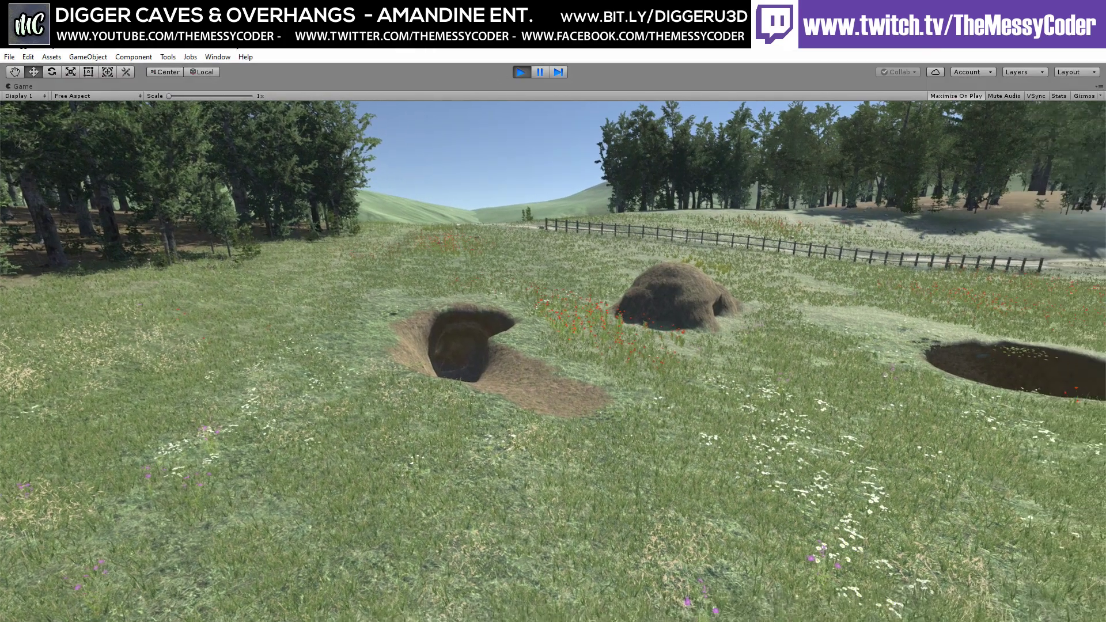
{"action": "key", "text": "a"}
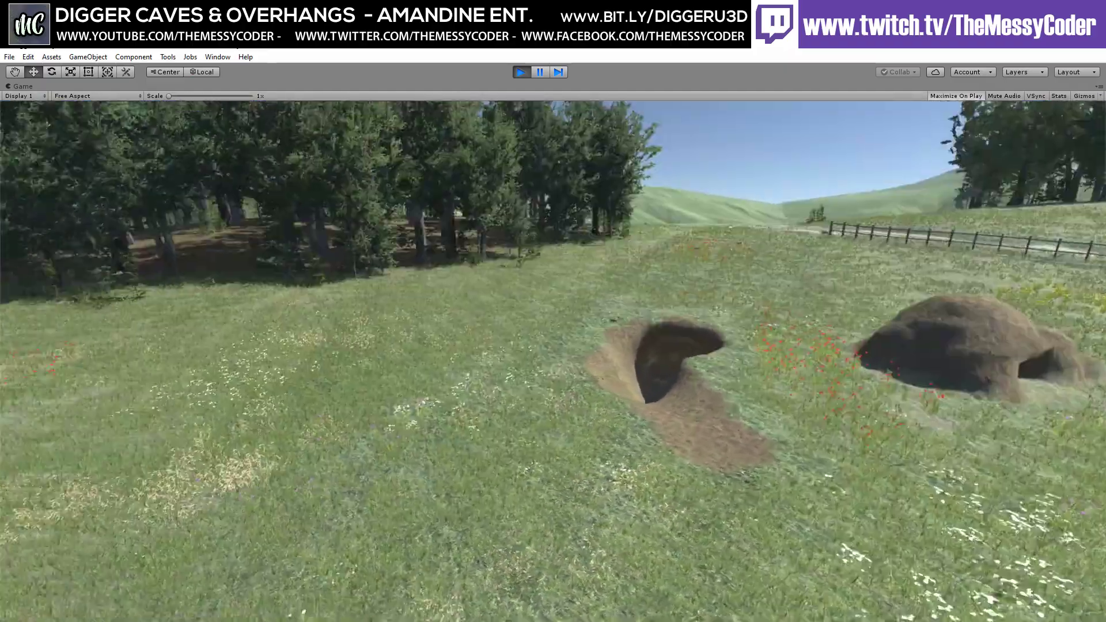
{"action": "key", "text": "a"}
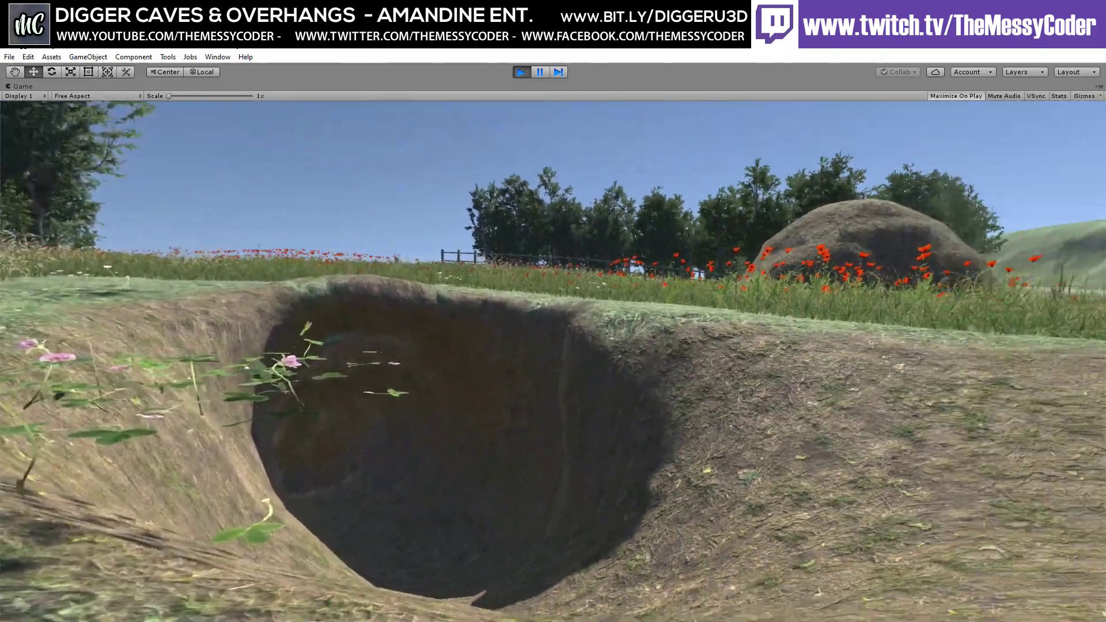
{"action": "key", "text": "w"}
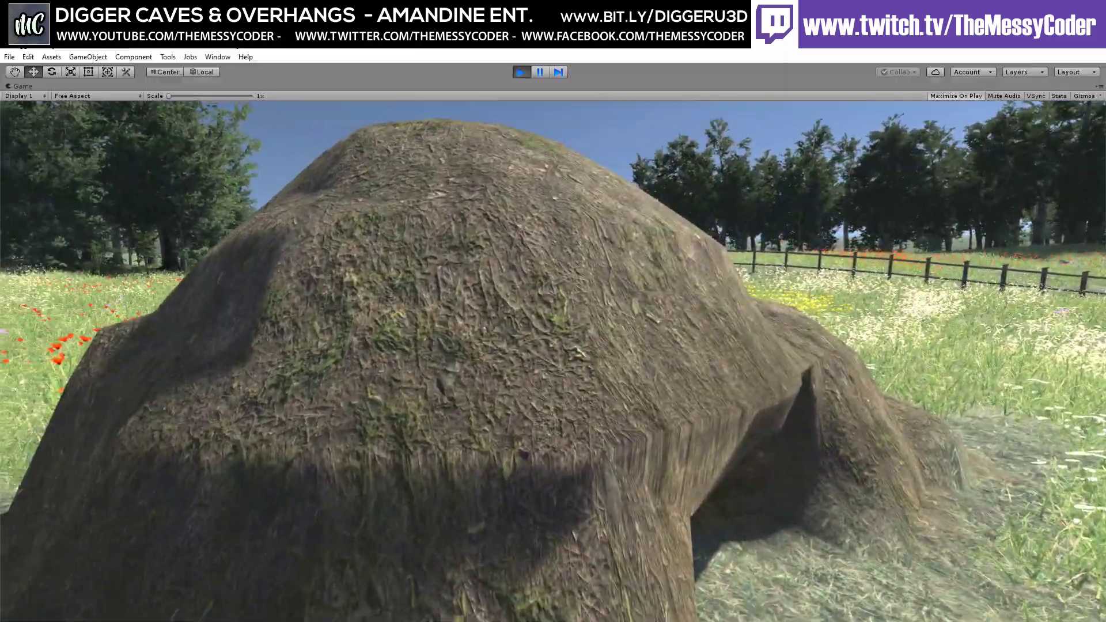
{"action": "key", "text": "w"}
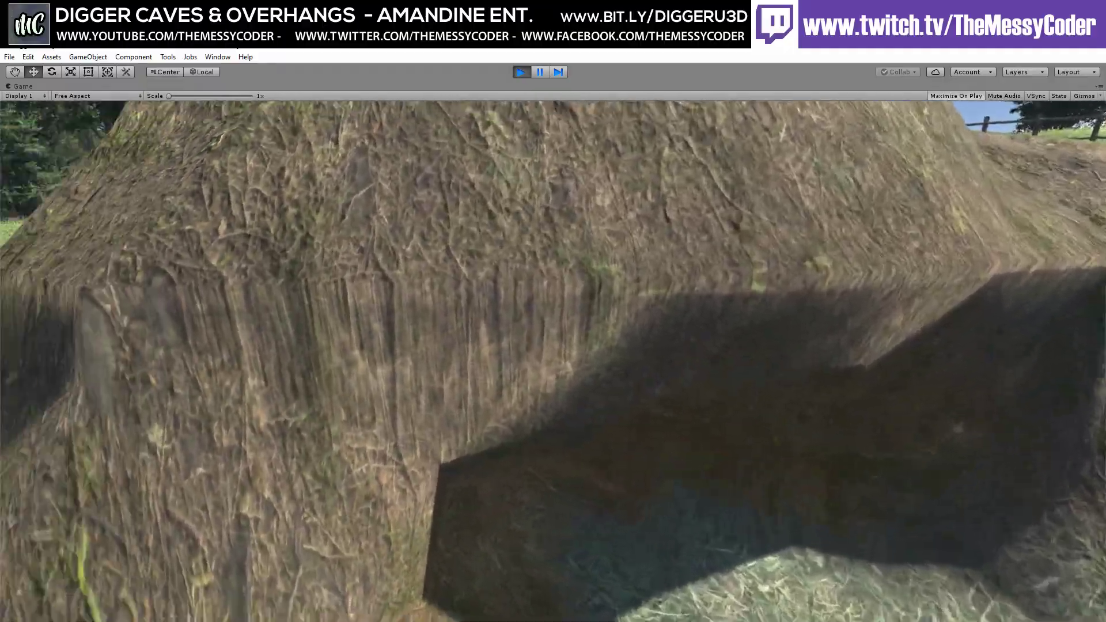
{"action": "key", "text": "w"}
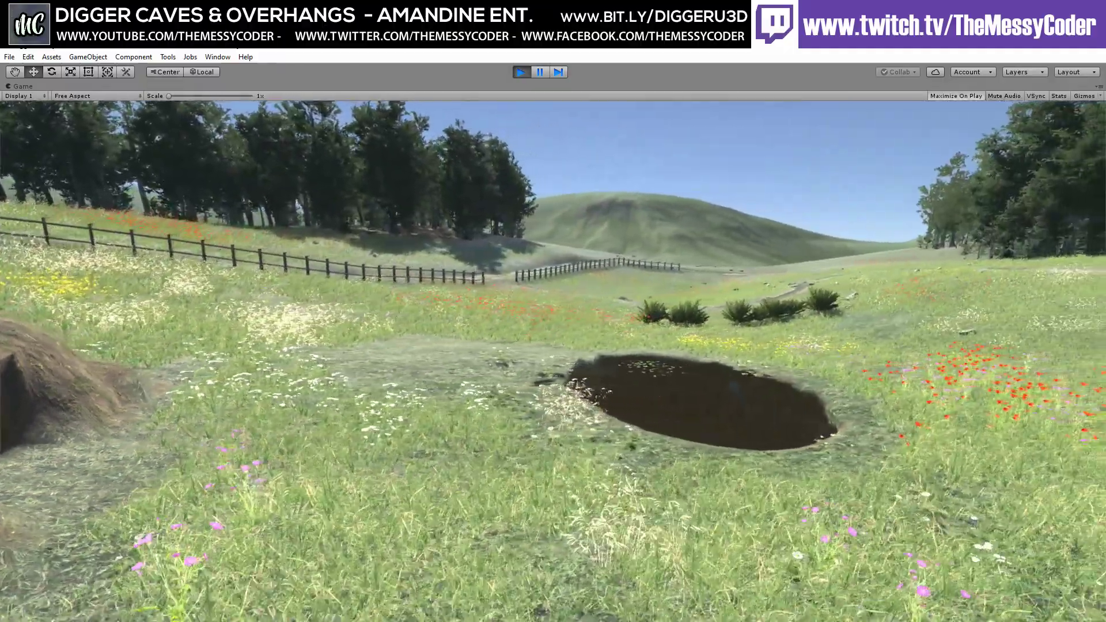
Fly into the large deep hole, examine its walls and opening from inside, and return to the surface
{"action": "key", "text": "w"}
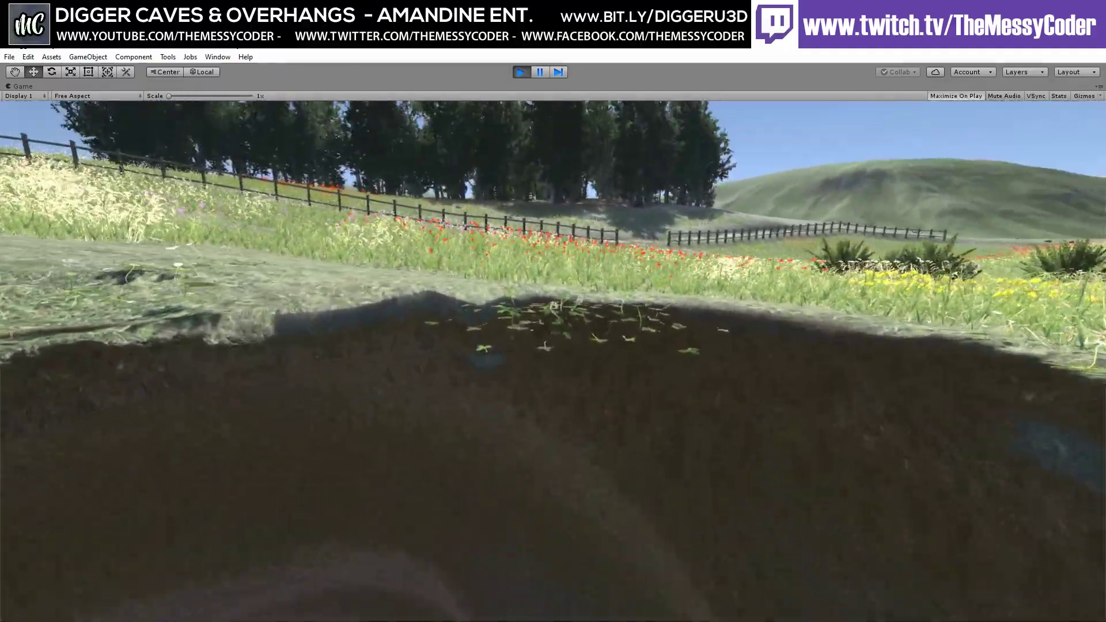
{"action": "key", "text": "s"}
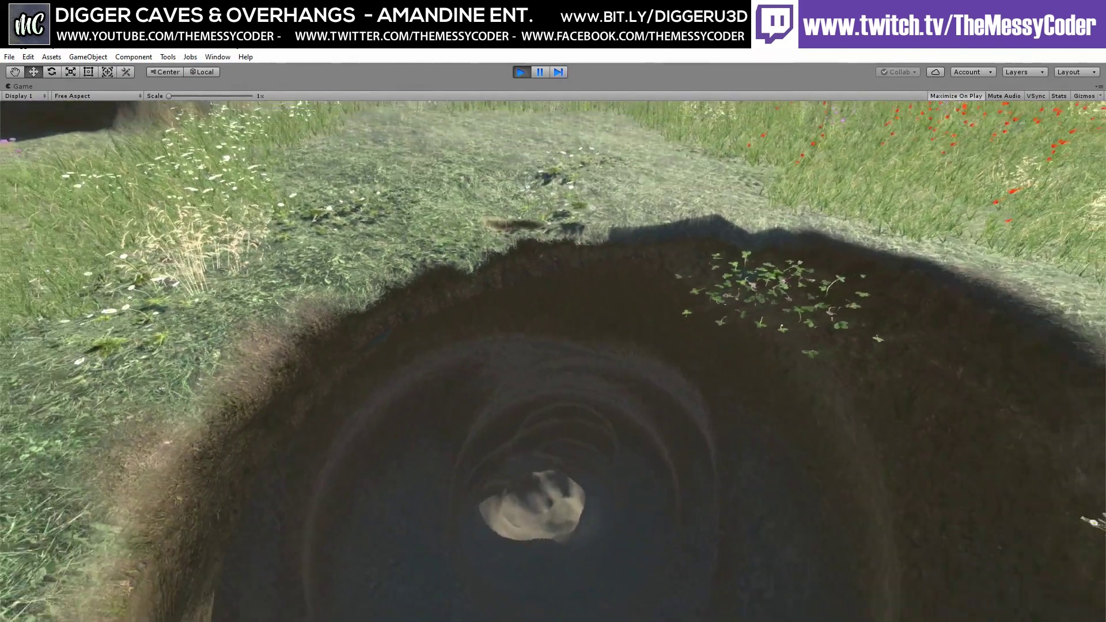
{"action": "key", "text": "w"}
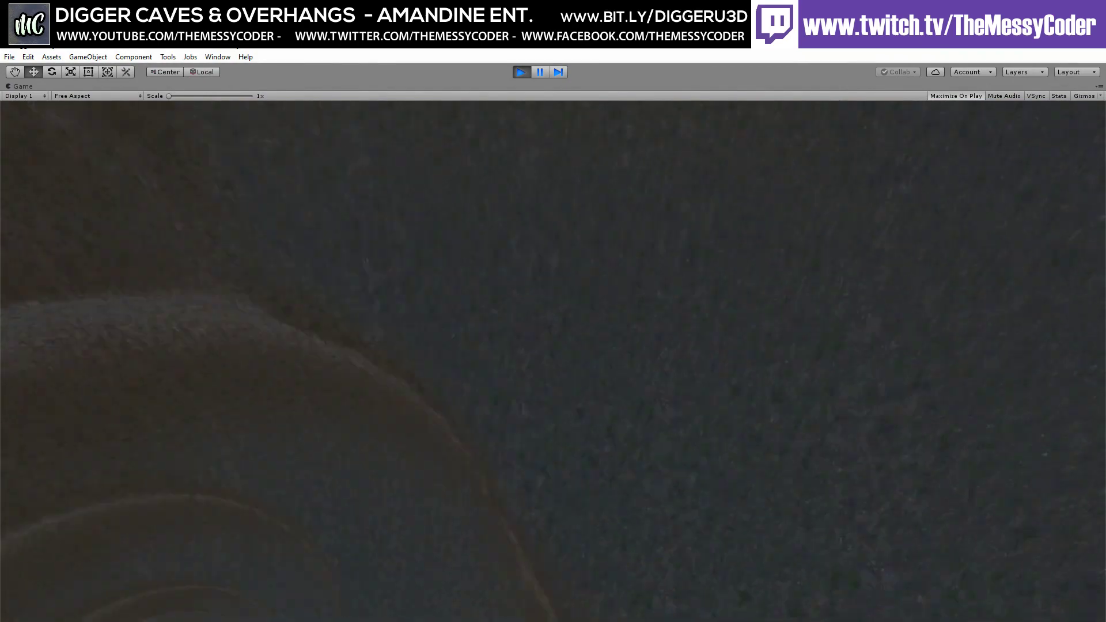
{"action": "key", "text": "s"}
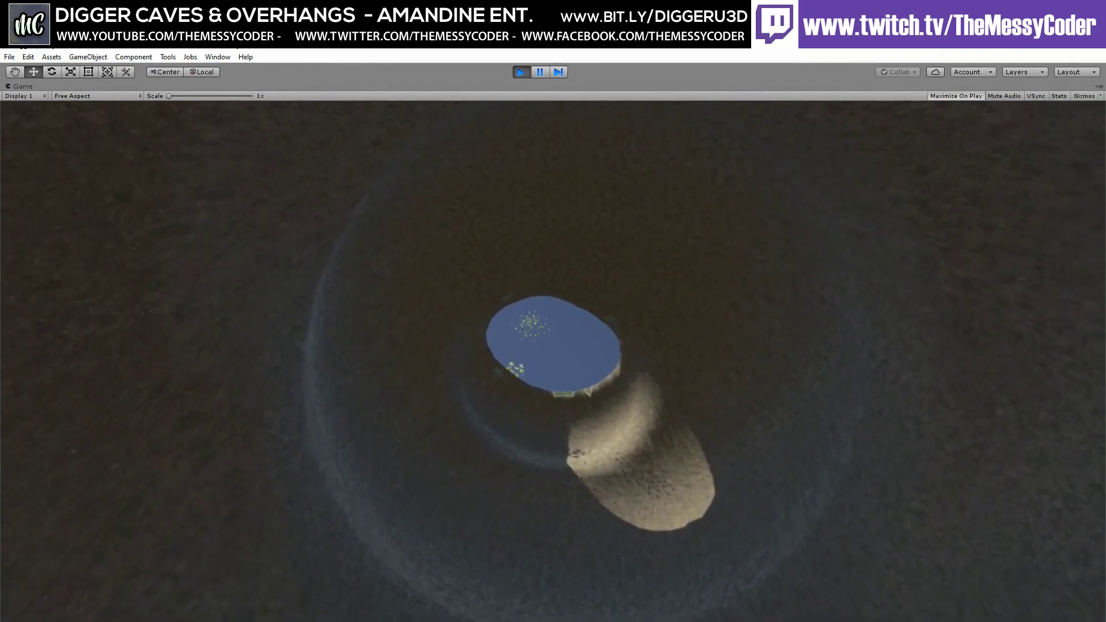
{"action": "key", "text": "w"}
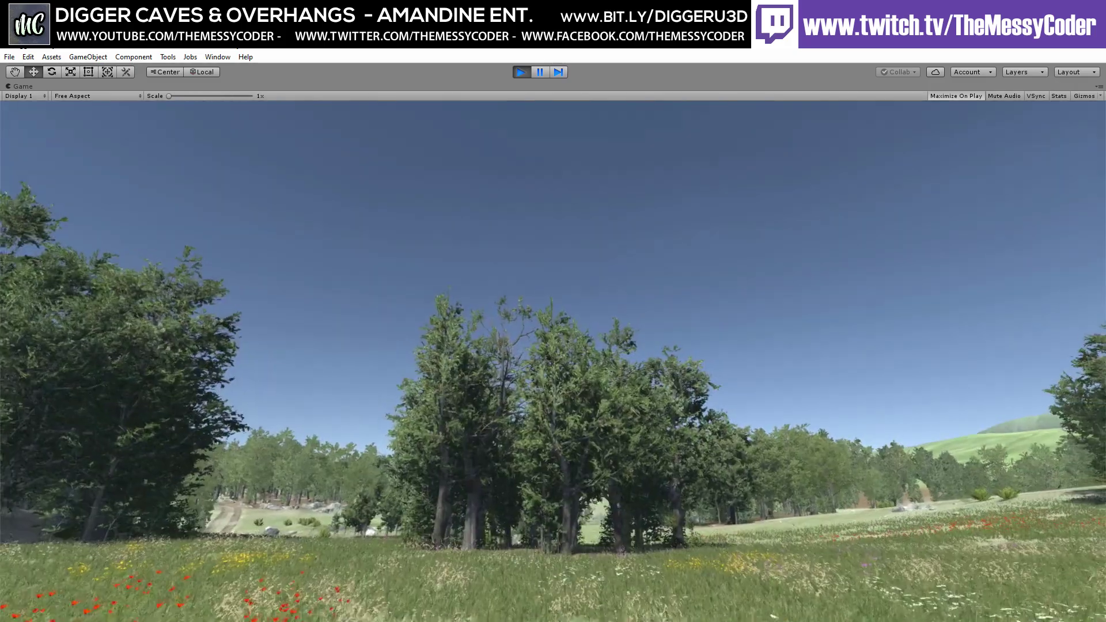
Fly around the meadow and trees to view the cave, mound and deep hole from a distance
{"action": "key", "text": "w"}
{"action": "key", "text": "w"}
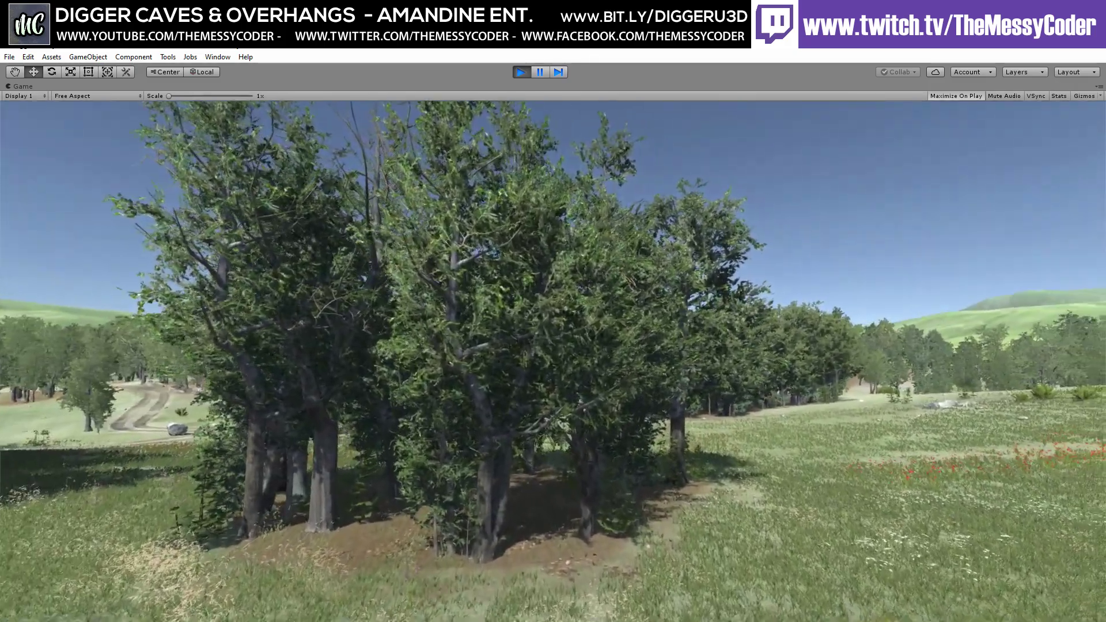
{"action": "key", "text": "w"}
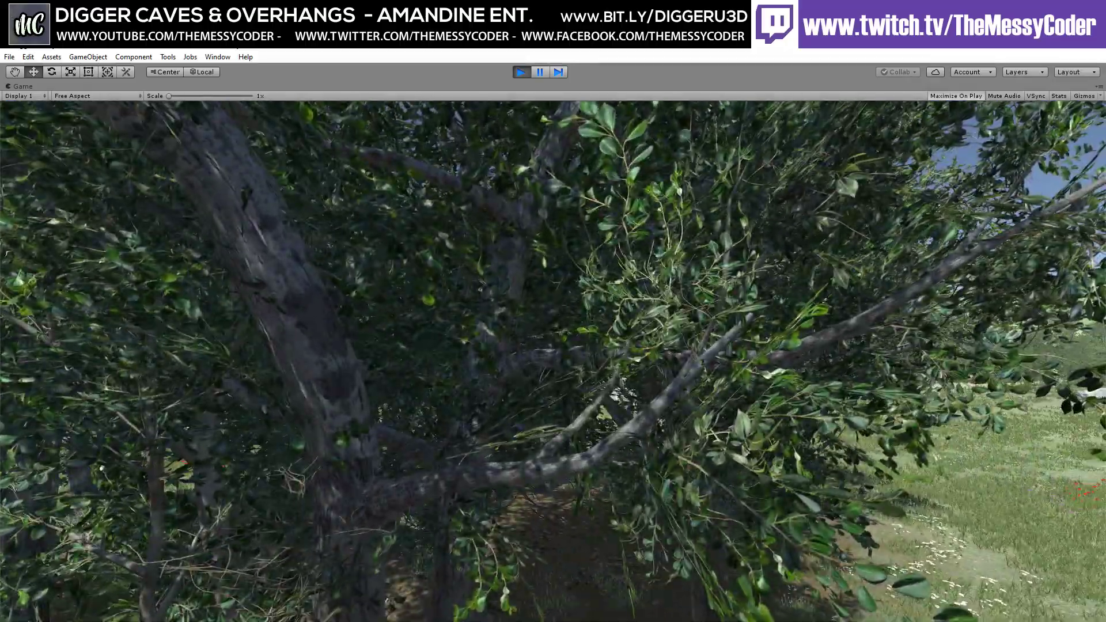
{"action": "key", "text": "s"}
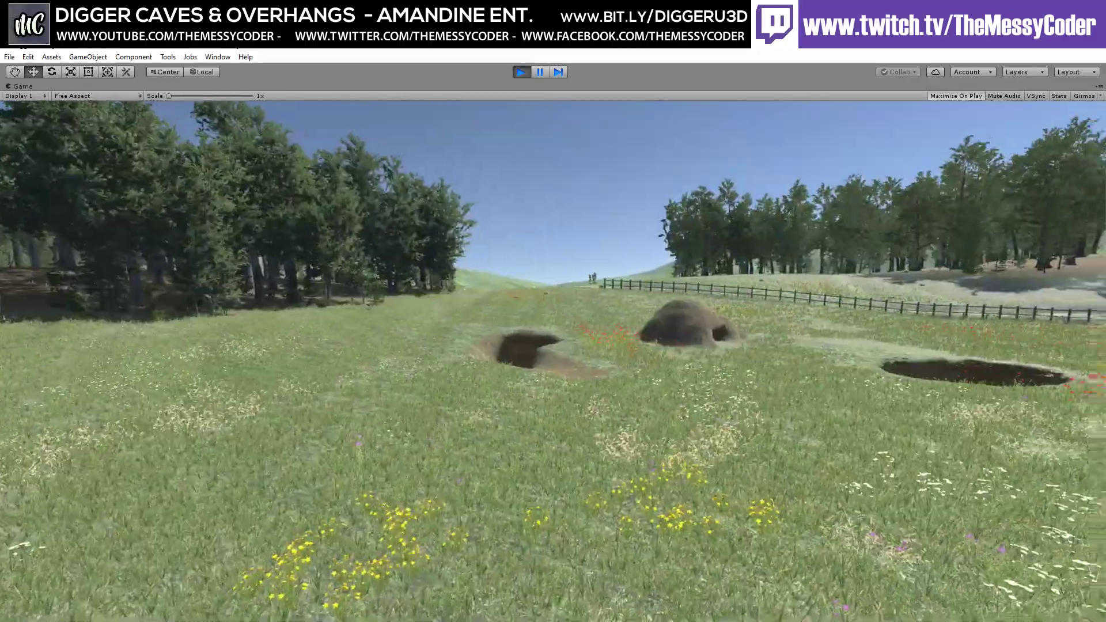
{"action": "key", "text": "d"}
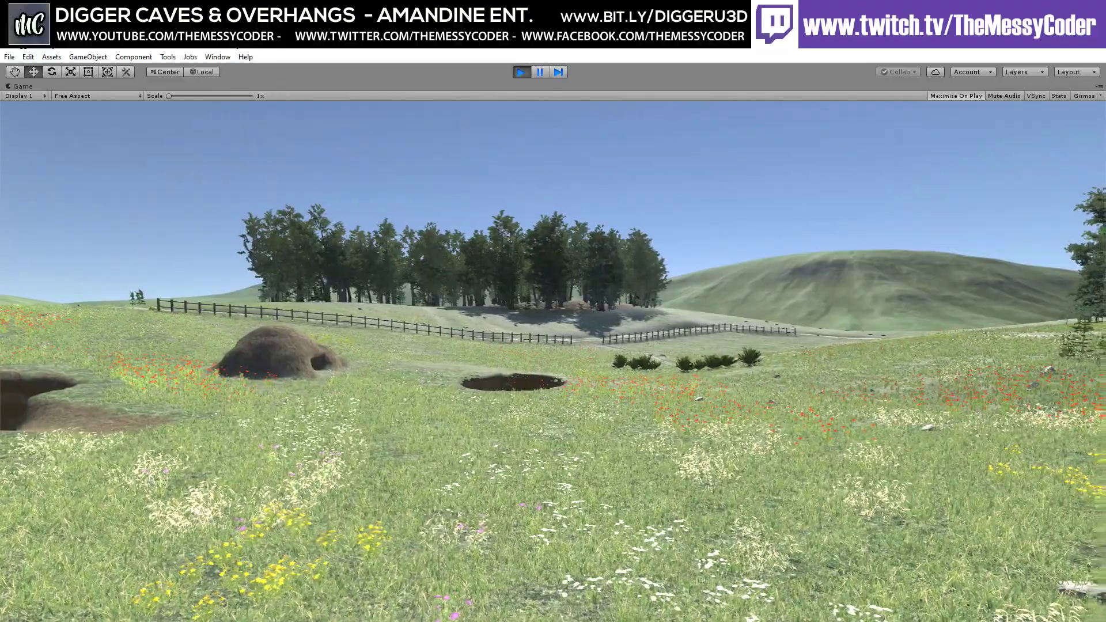
{"action": "key", "text": "w"}
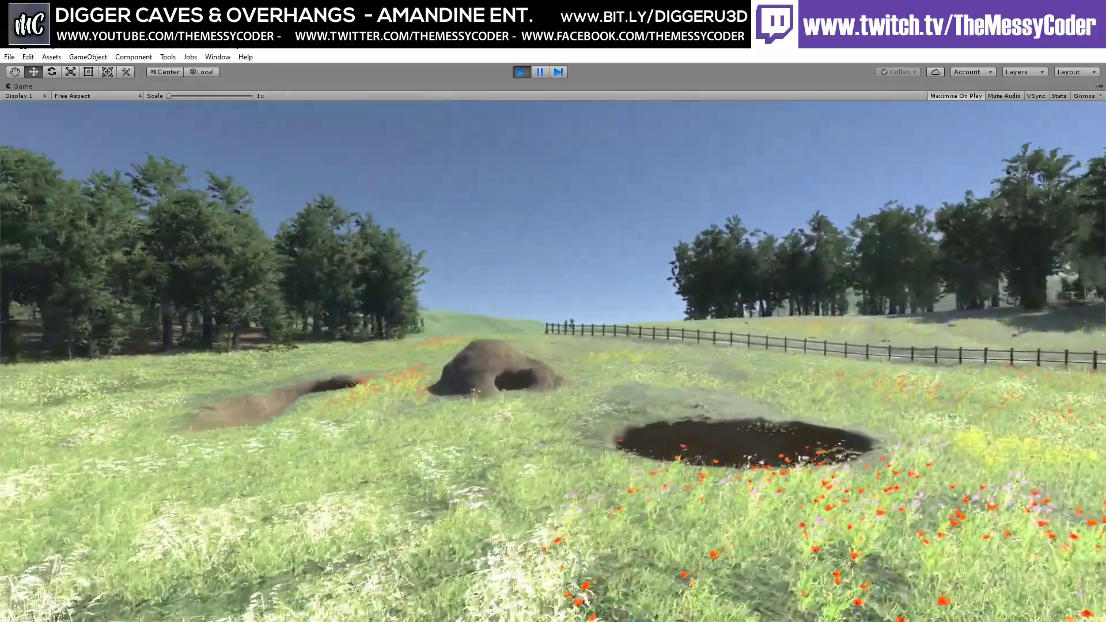
{"action": "key", "text": "w"}
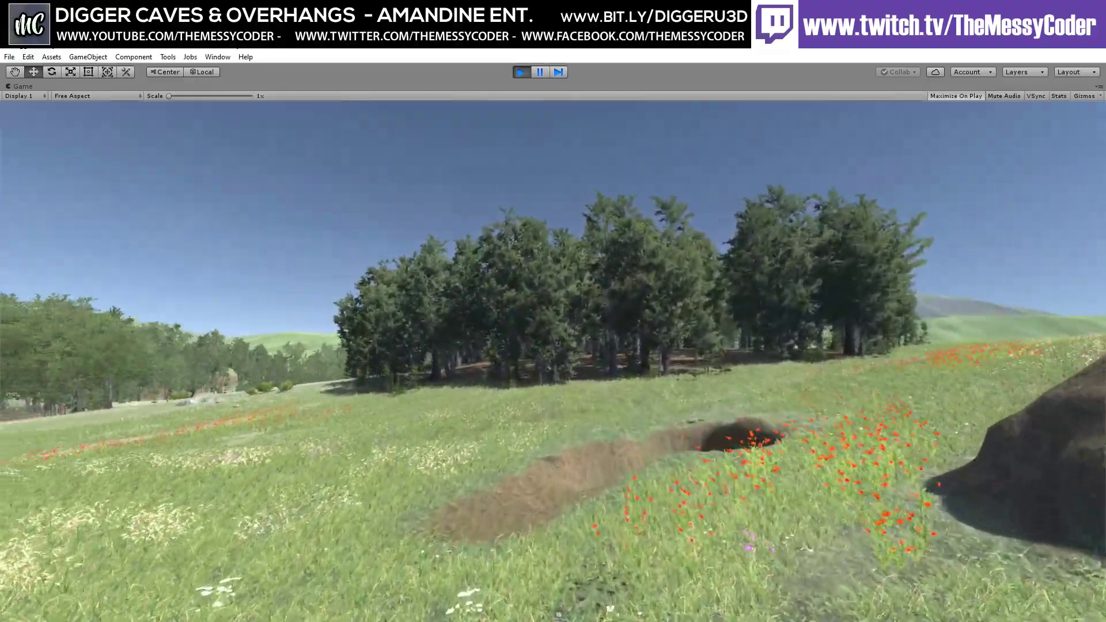
{"action": "key", "text": "w"}
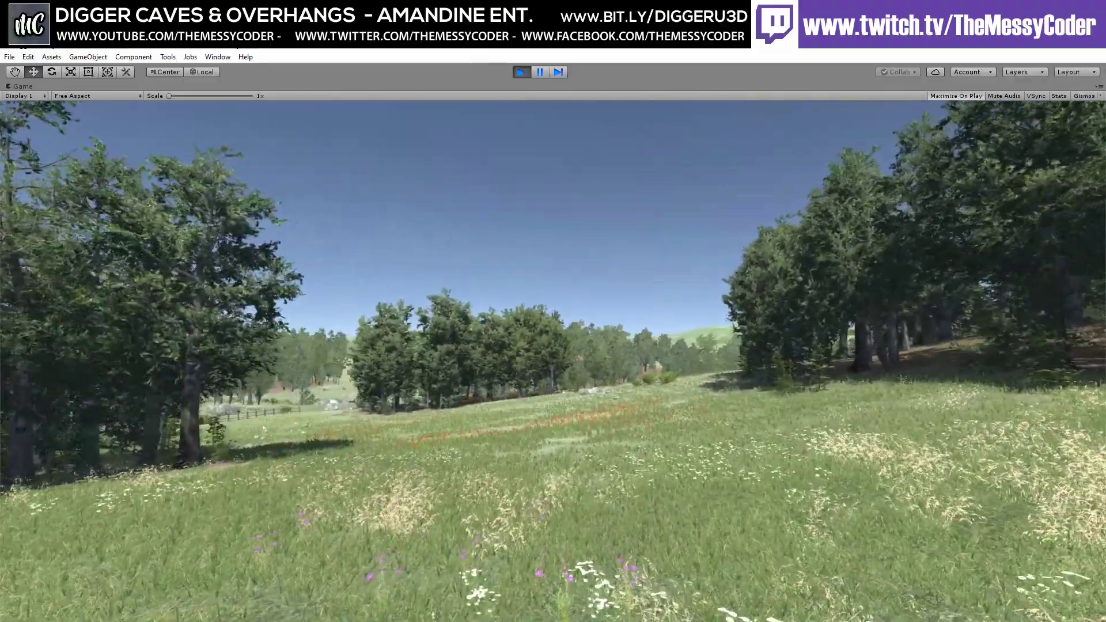
{"action": "key", "text": "s"}
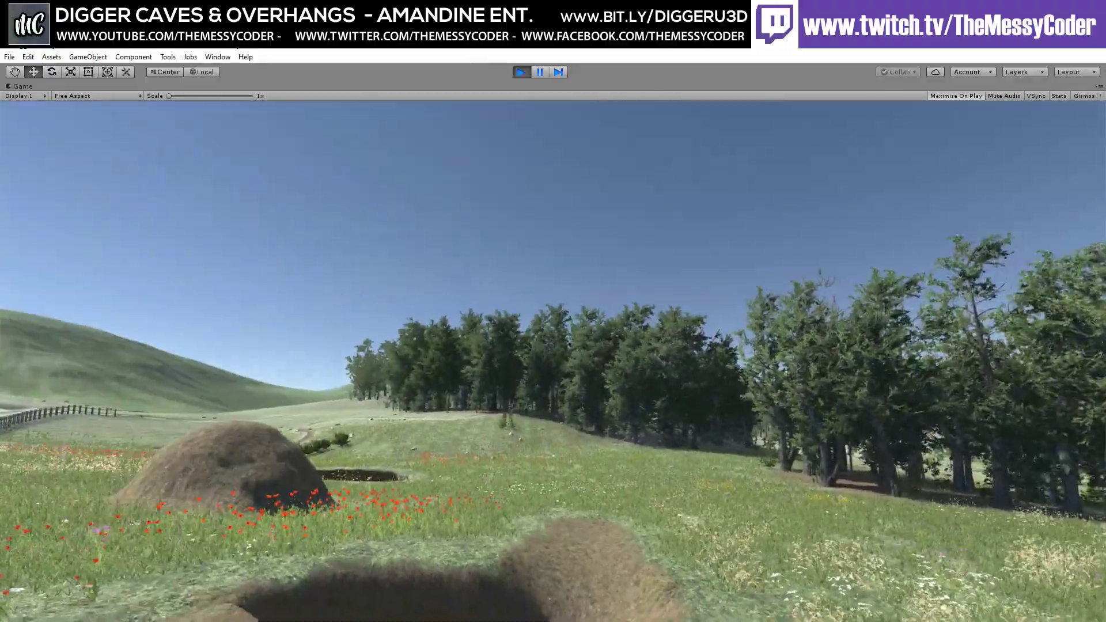
Move past the dug cave and across the flower meadow to the dirt road to examine the terrain along the wooden fence
{"action": "key", "text": "s"}
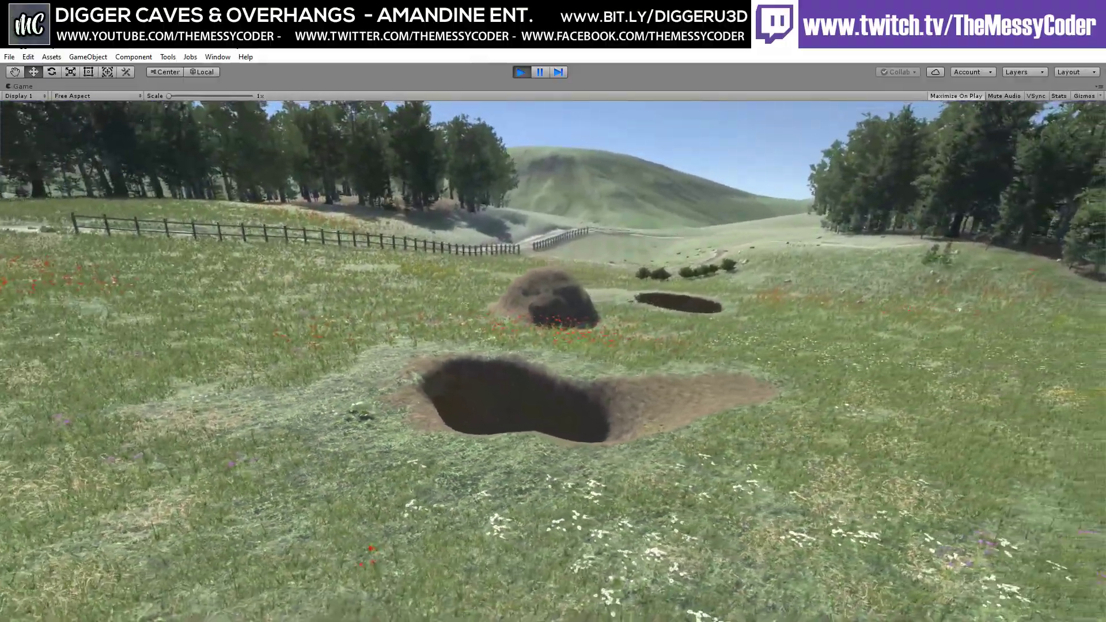
{"action": "key", "text": "d"}
{"action": "key", "text": "w"}
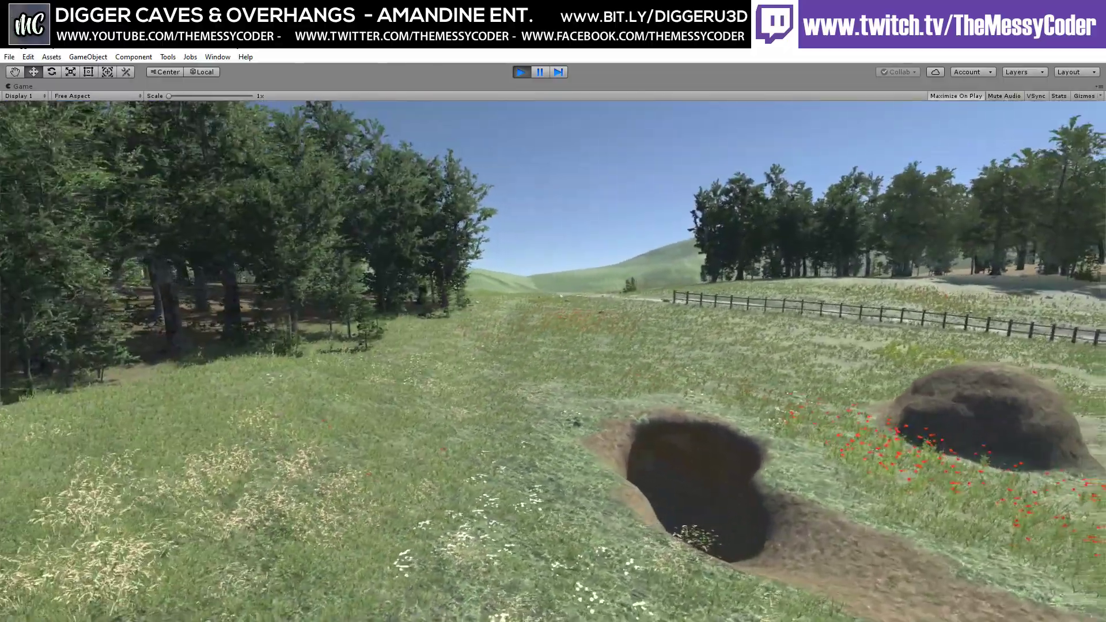
{"action": "key", "text": "w"}
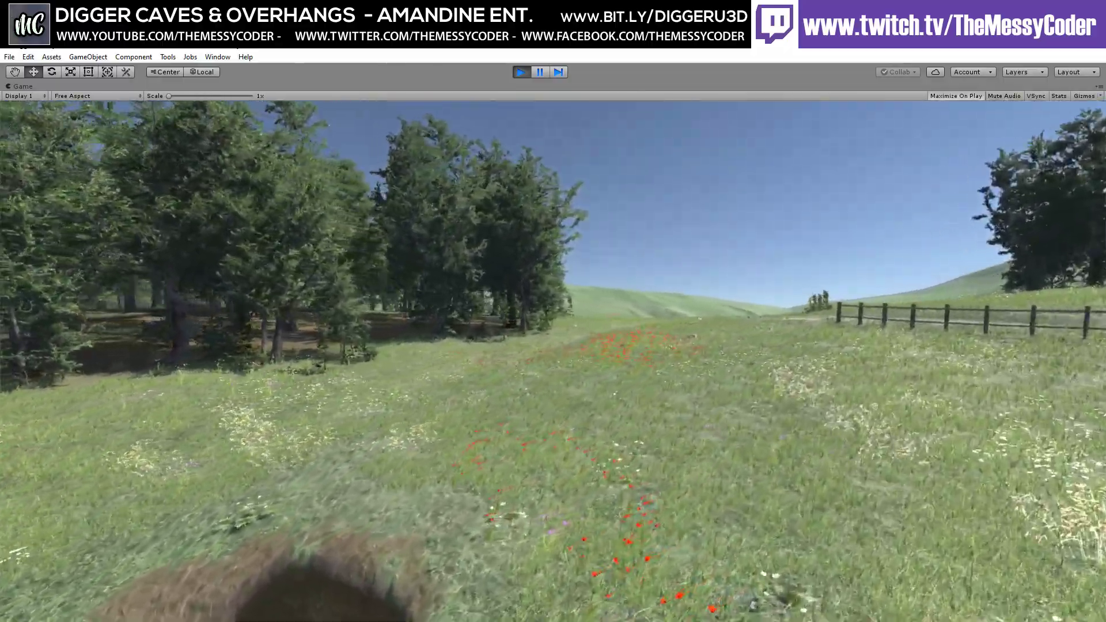
{"action": "key", "text": "w"}
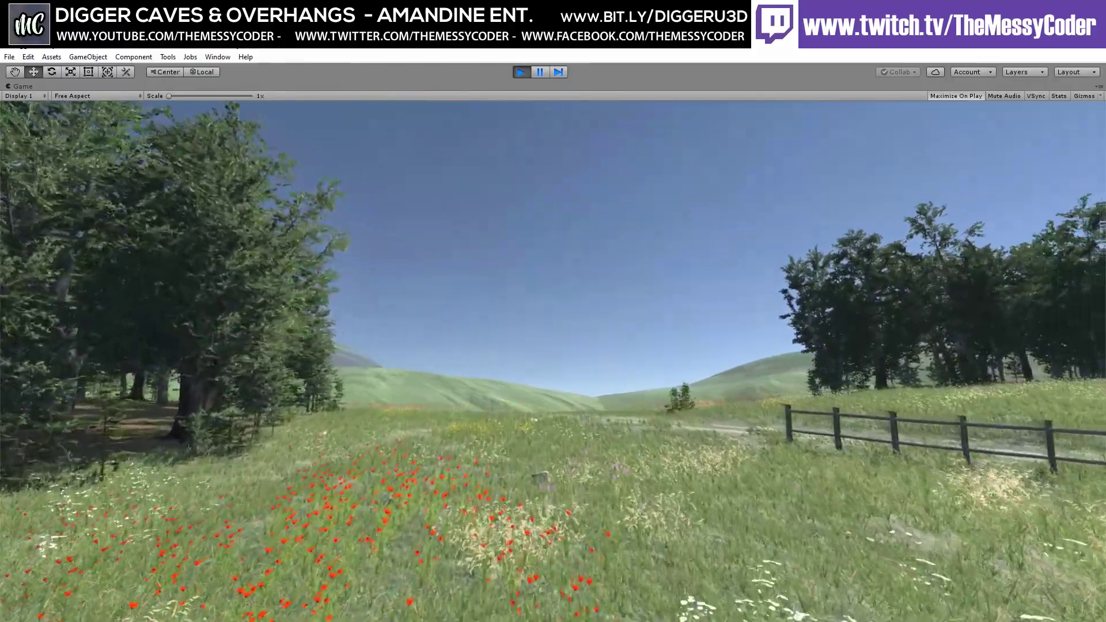
{"action": "key", "text": "w"}
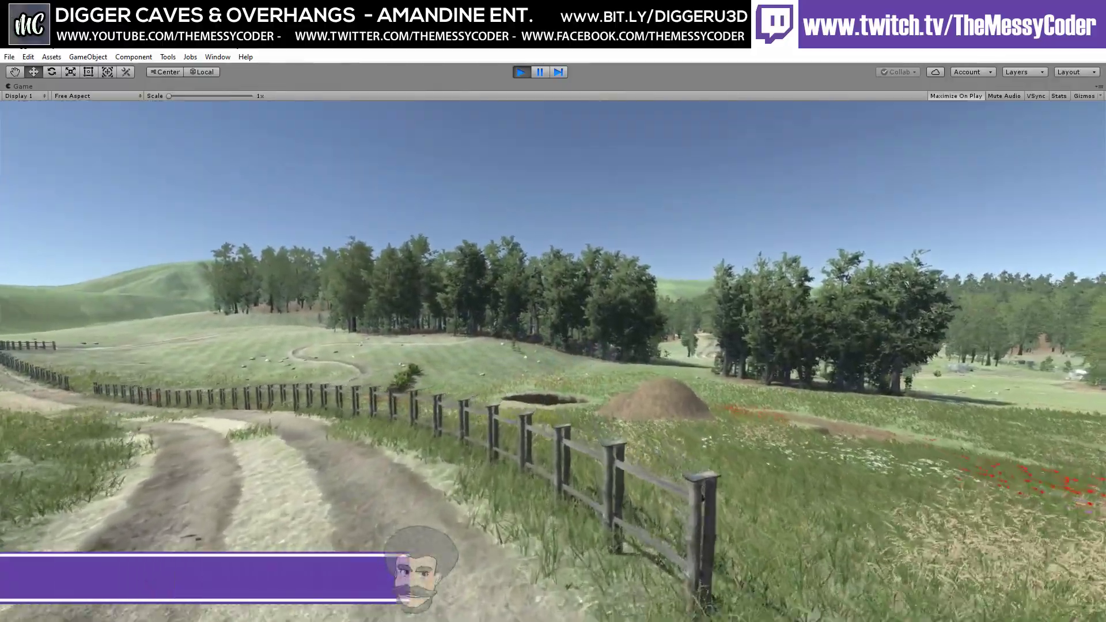
{"action": "key", "text": "w"}
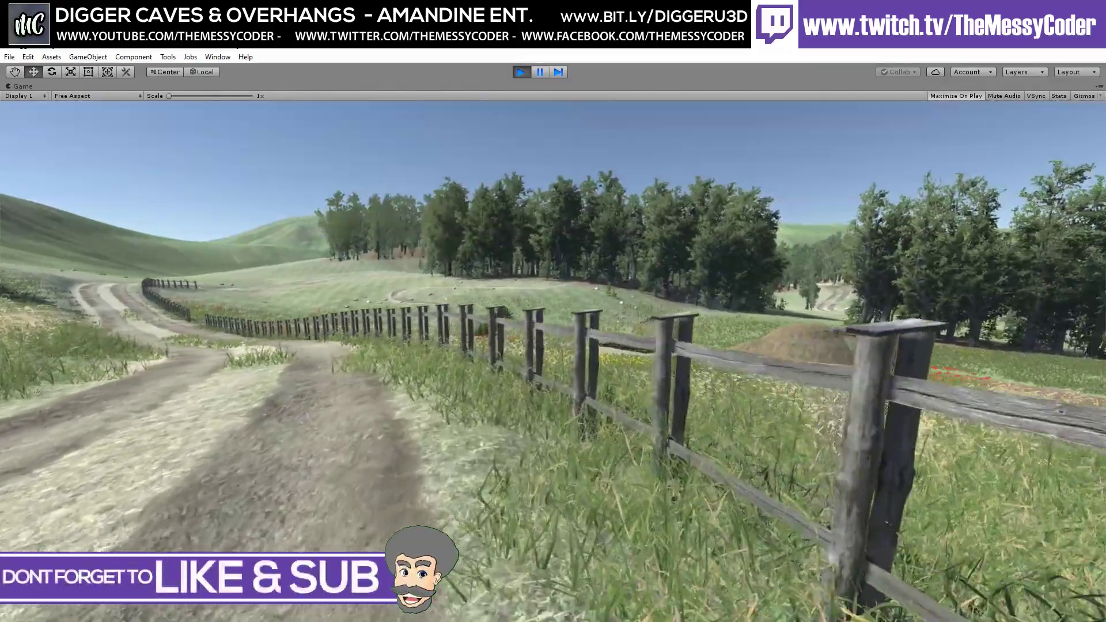
{"action": "key", "text": "w"}
{"action": "key", "text": "space"}
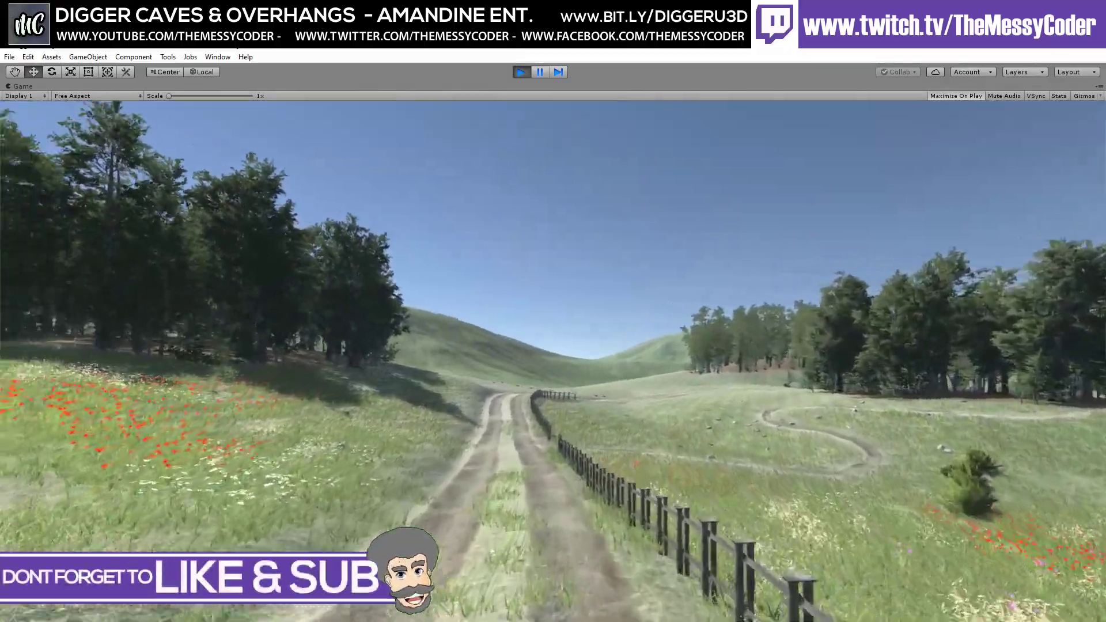
Return from the road to the dug area and circle the round hole, the soil mound and the cave opening to examine them
{"action": "key", "text": "w"}
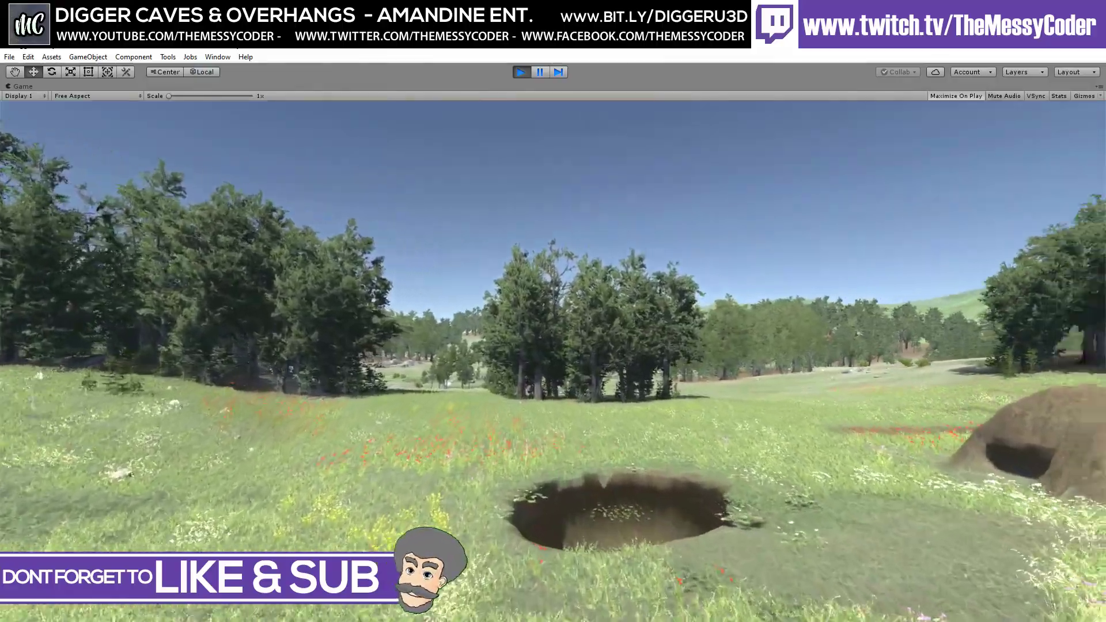
{"action": "key", "text": "w"}
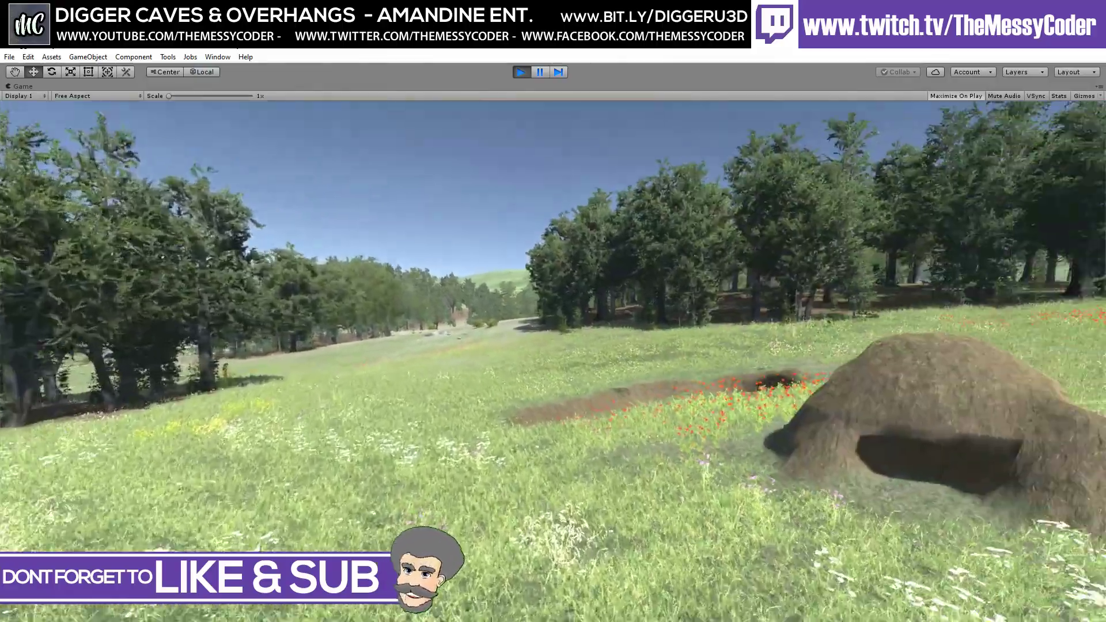
{"action": "key", "text": "a"}
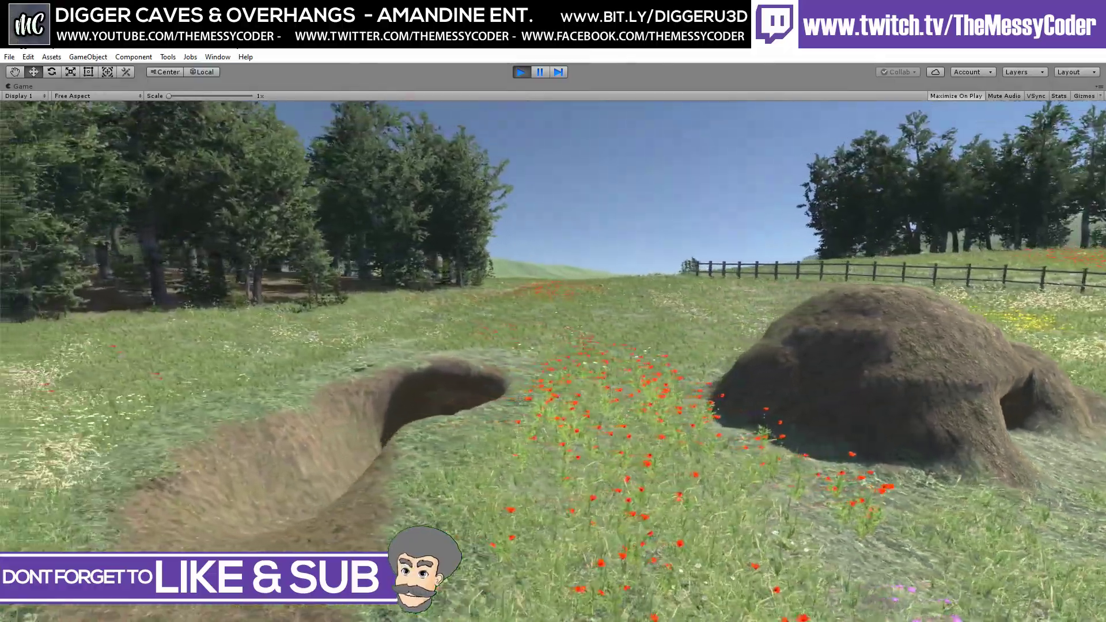
{"action": "key", "text": "s"}
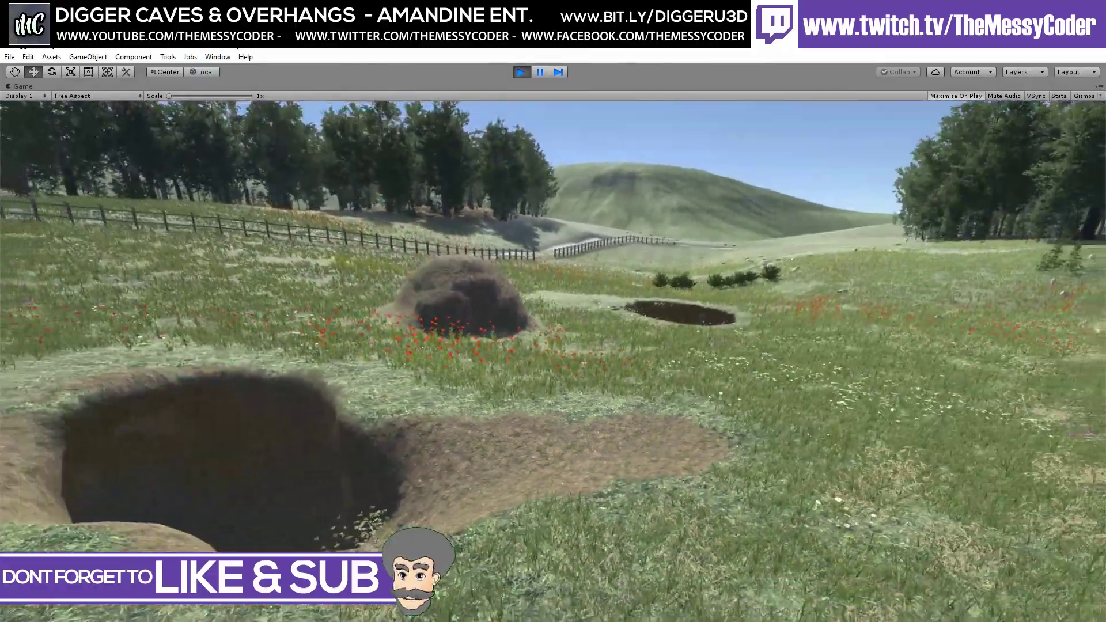
{"action": "key", "text": "w"}
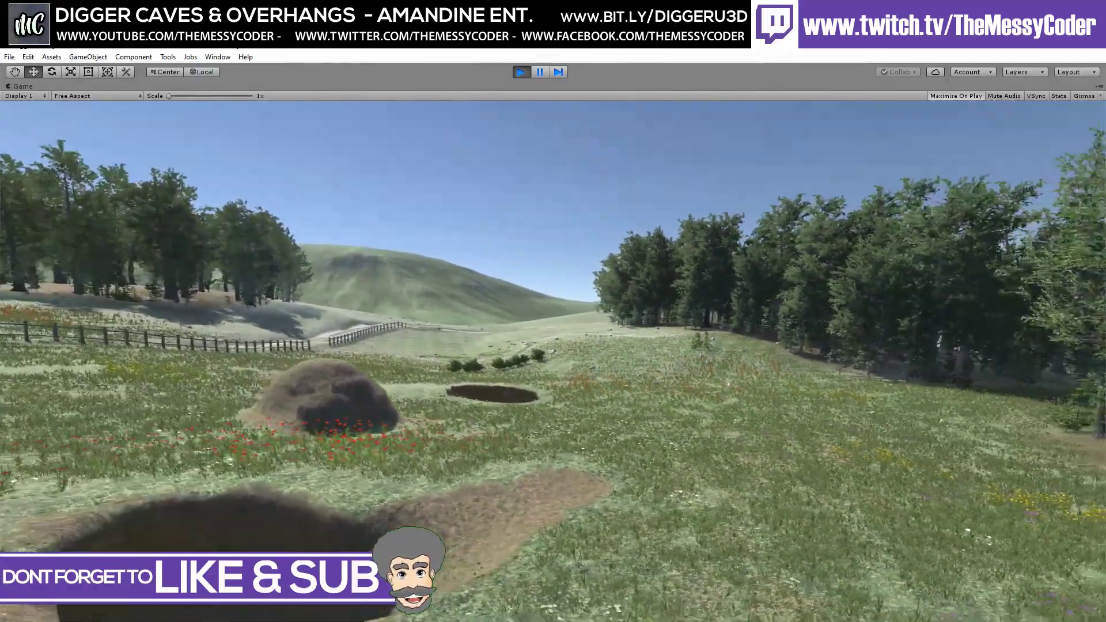
{"action": "key", "text": "w"}
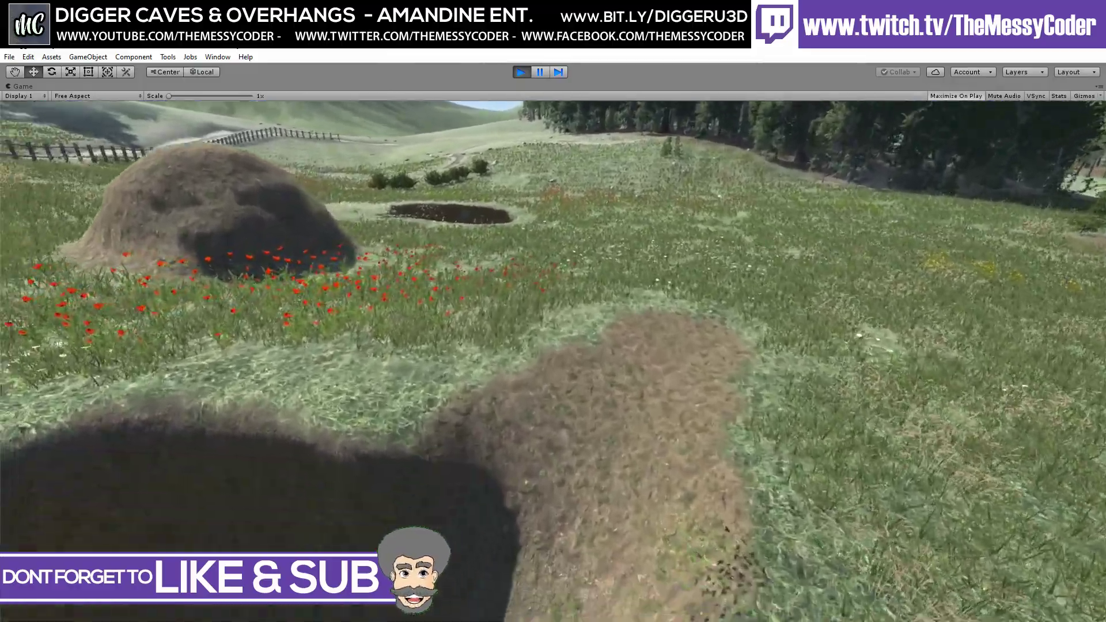
{"action": "key", "text": "s"}
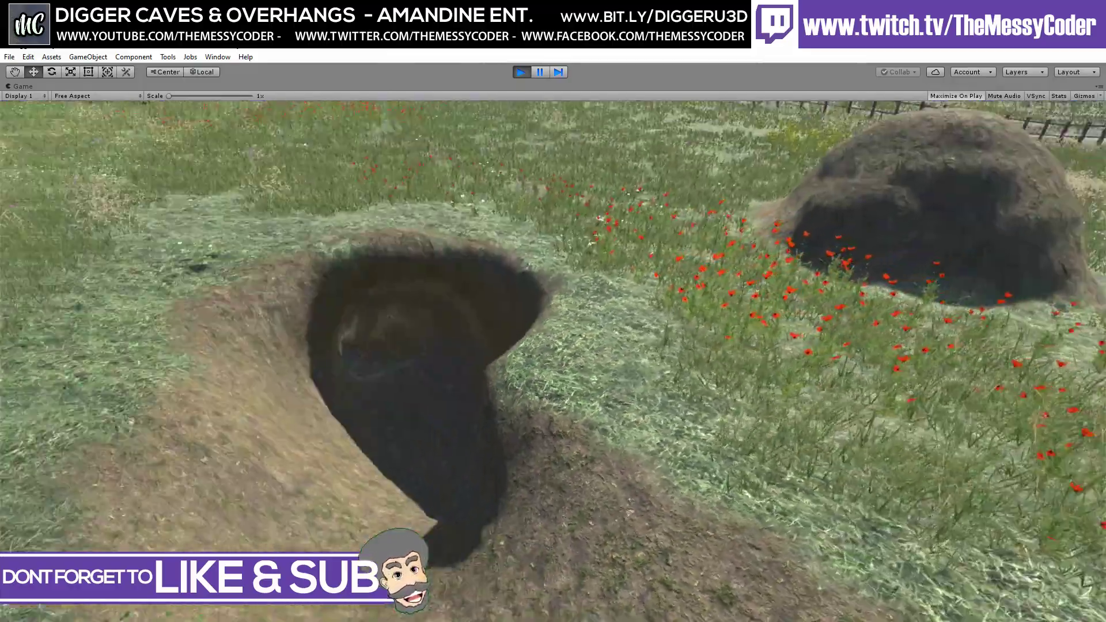
{"action": "key", "text": "s"}
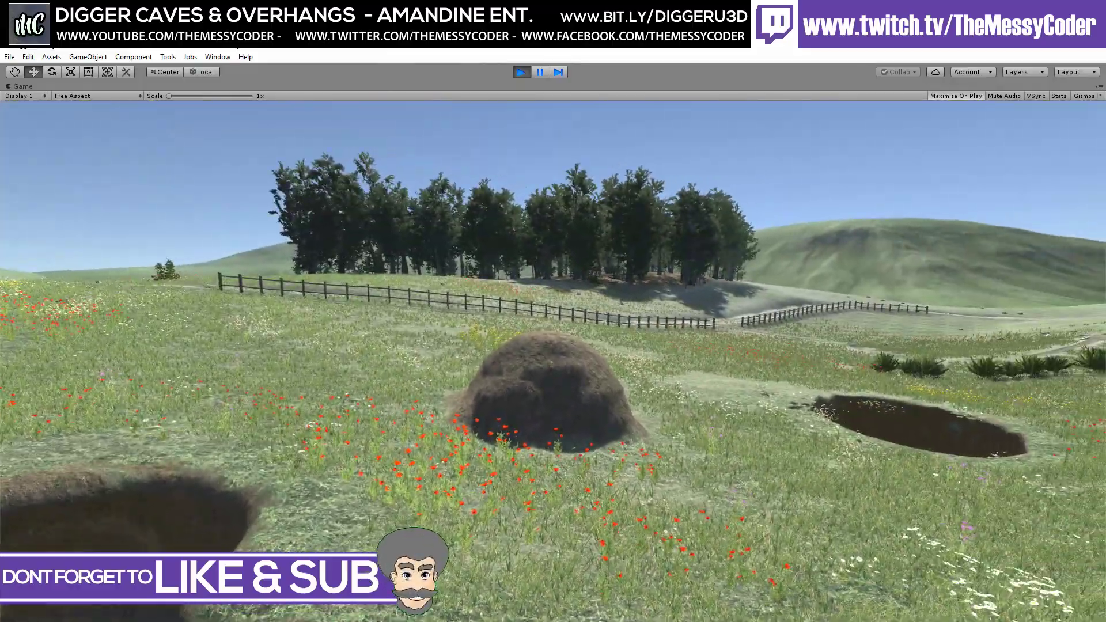